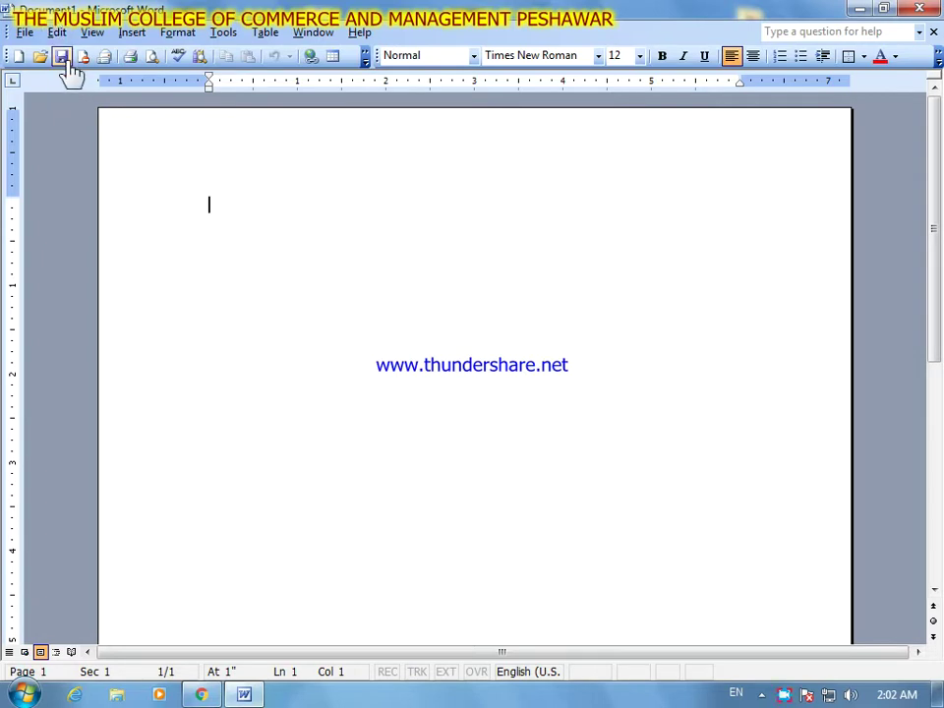
pyautogui.click(59, 35)
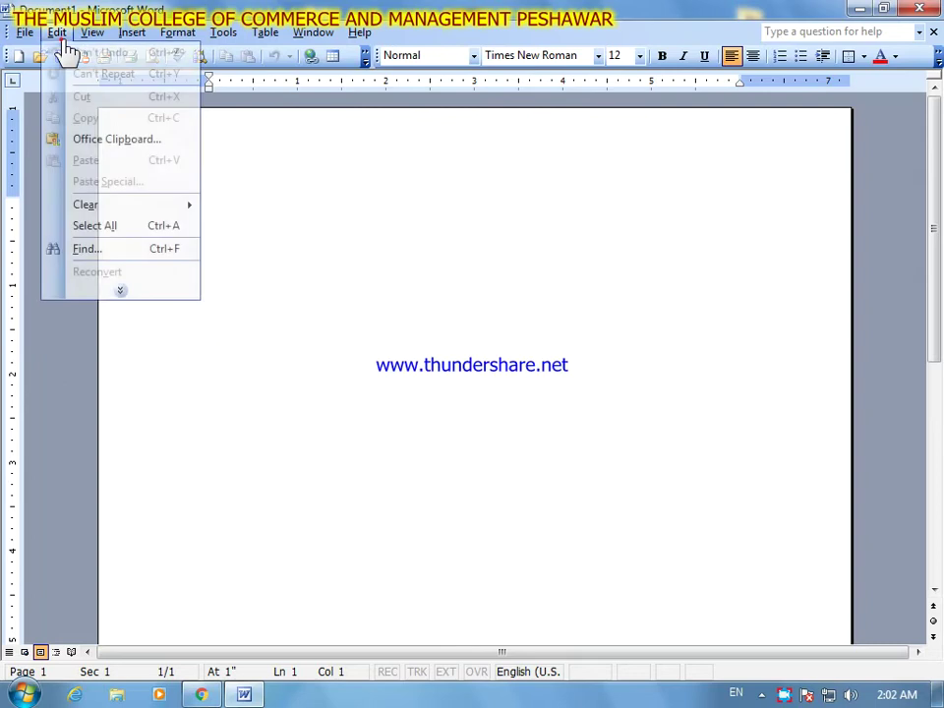
pyautogui.click(122, 291)
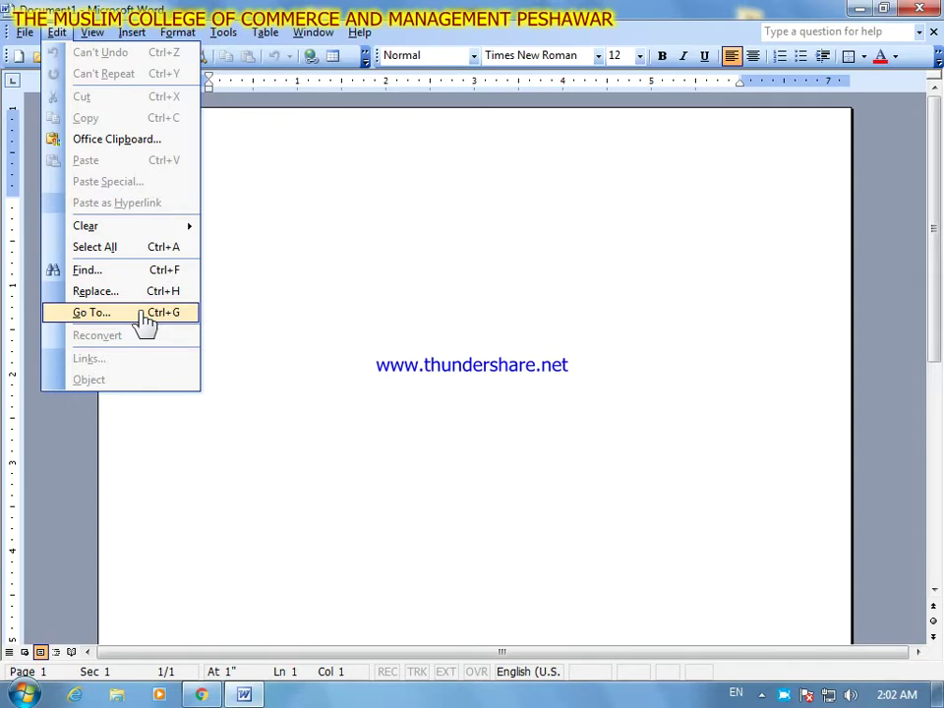
pyautogui.click(786, 697)
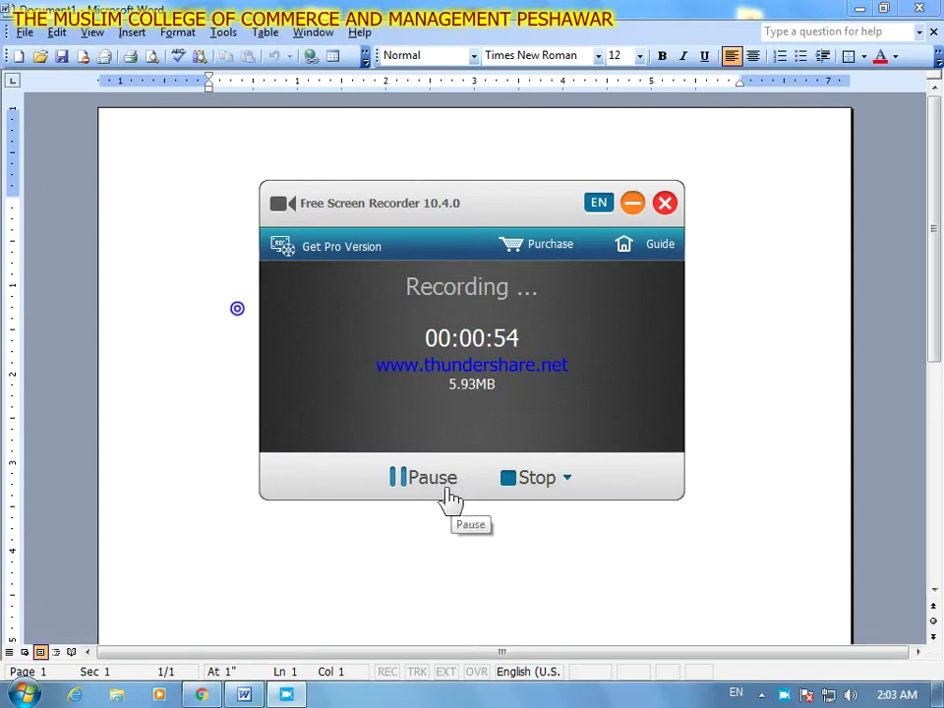
pyautogui.click(634, 206)
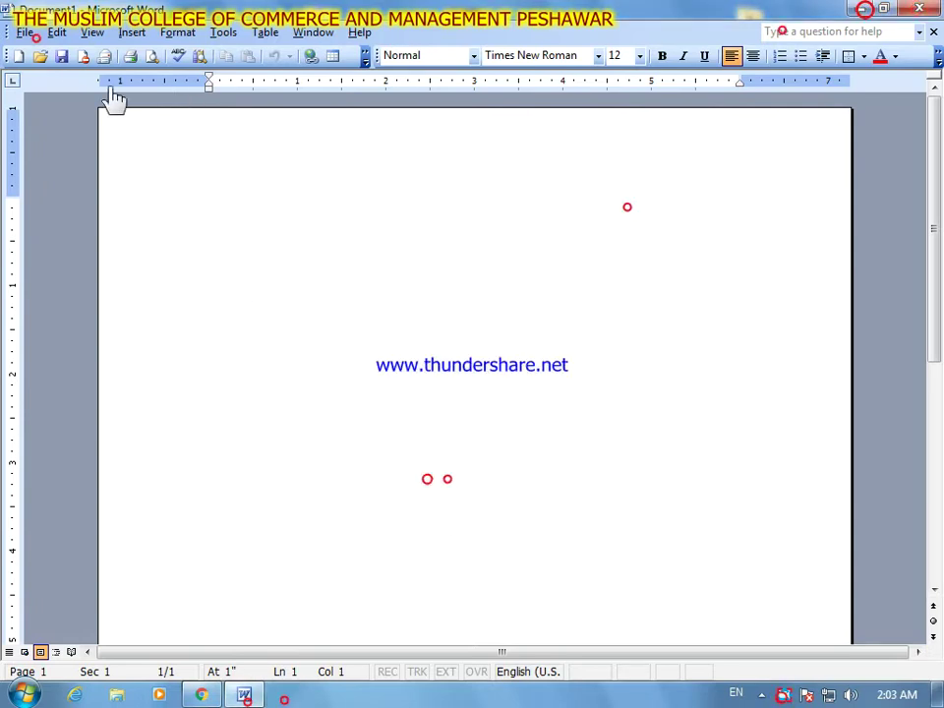
pyautogui.click(57, 34)
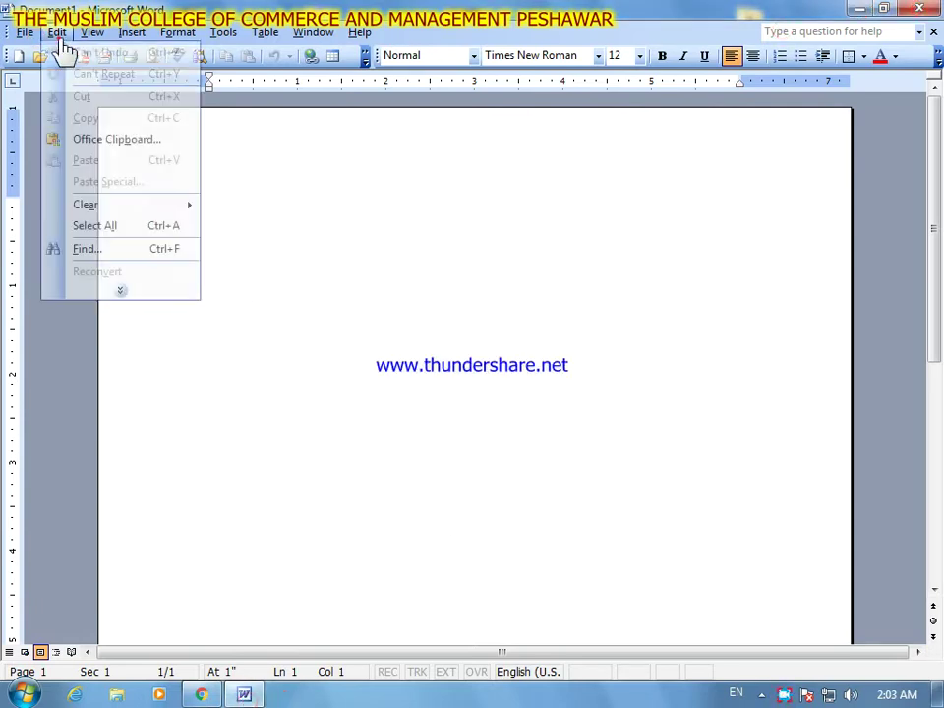
pyautogui.click(160, 292)
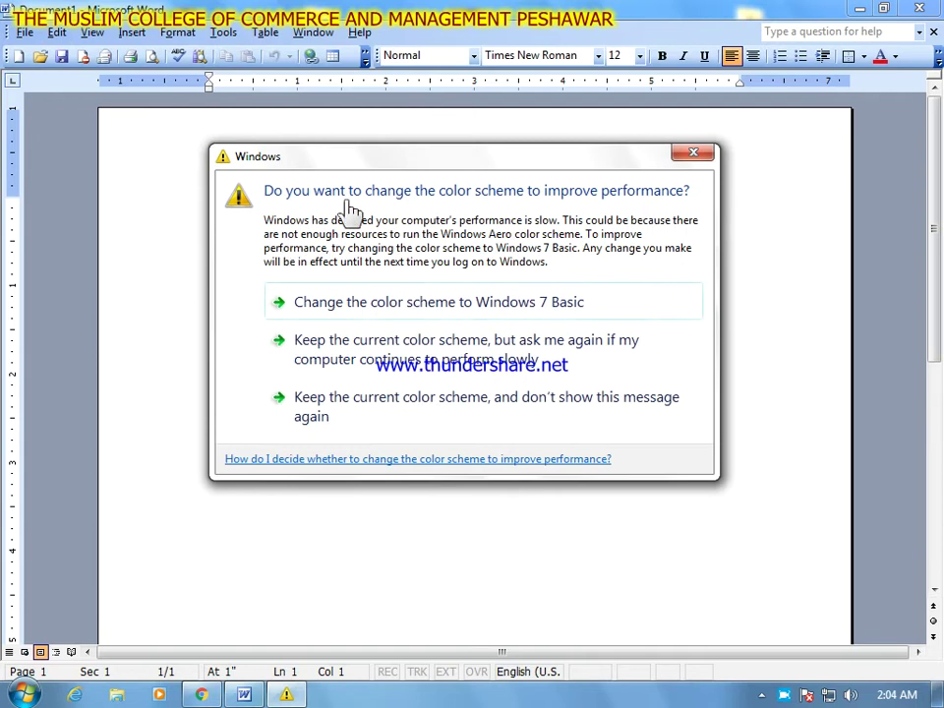
# - Dismiss the Windows color scheme prompt and review the Find, Replace and Go To options of Find and Replace
pyautogui.click(688, 155)
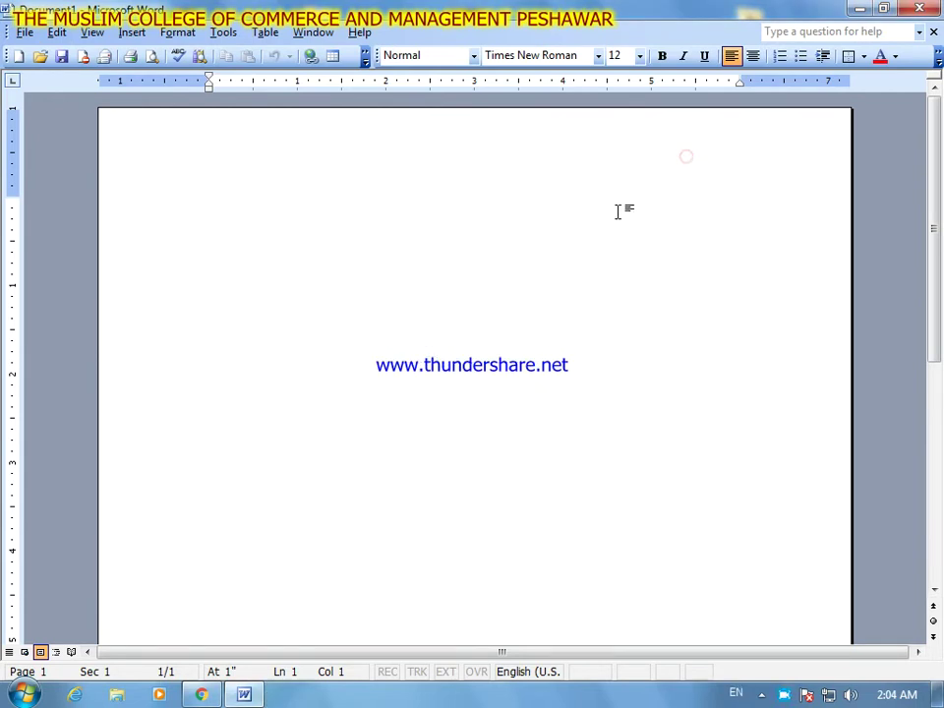
pyautogui.click(57, 33)
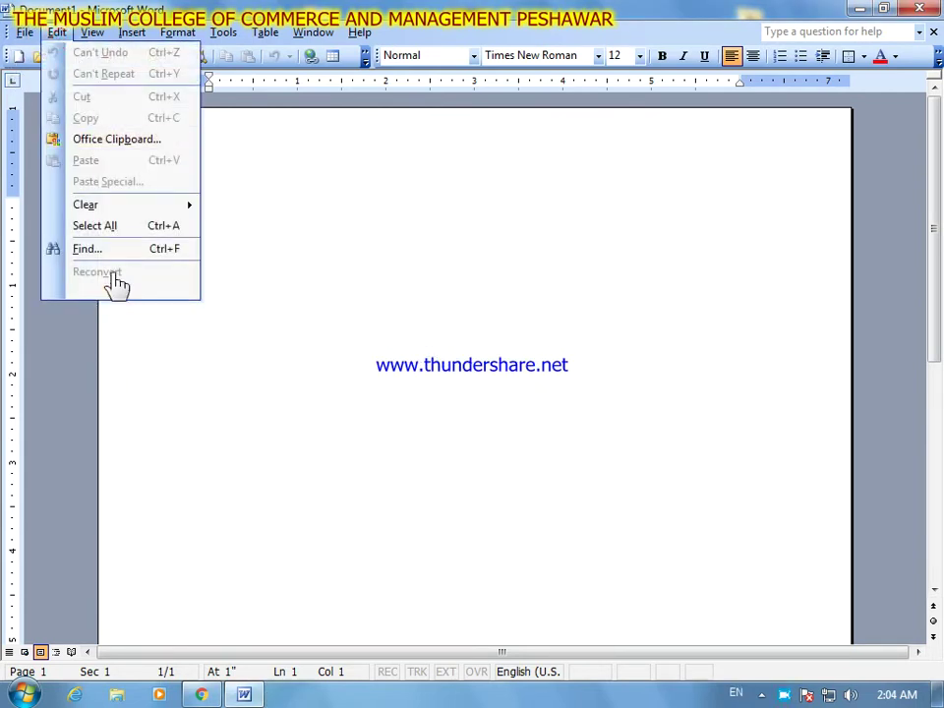
pyautogui.click(120, 290)
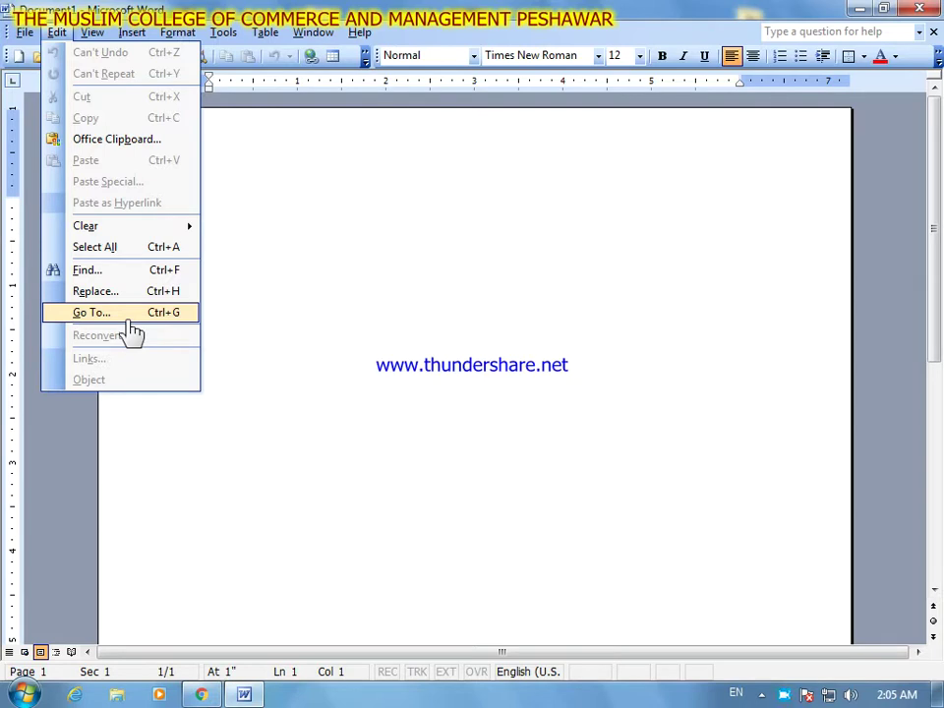
pyautogui.click(123, 276)
pyautogui.click(474, 278)
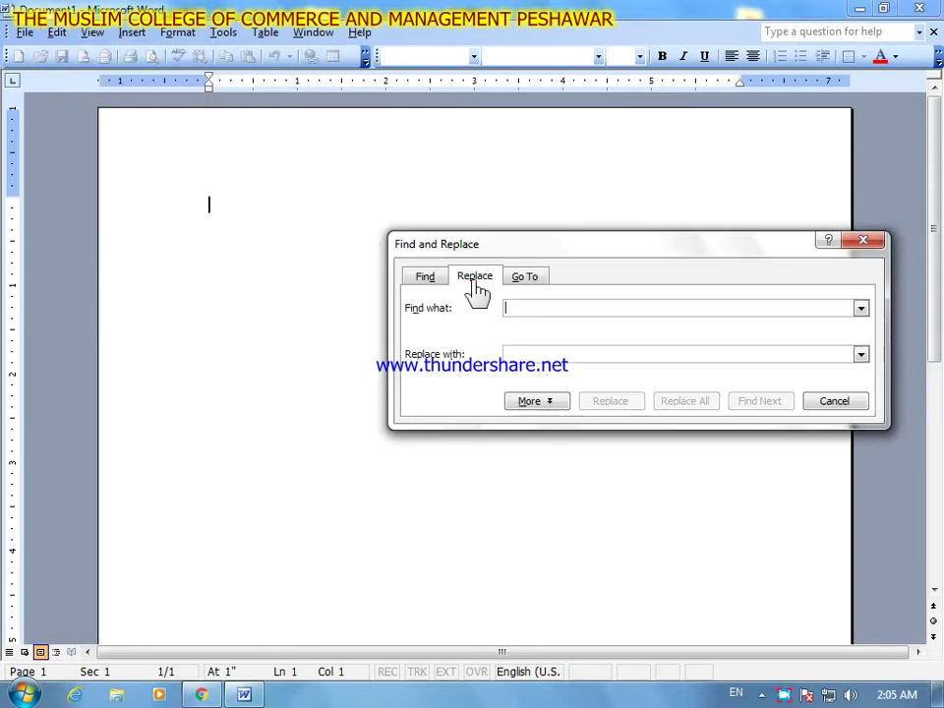
pyautogui.click(421, 278)
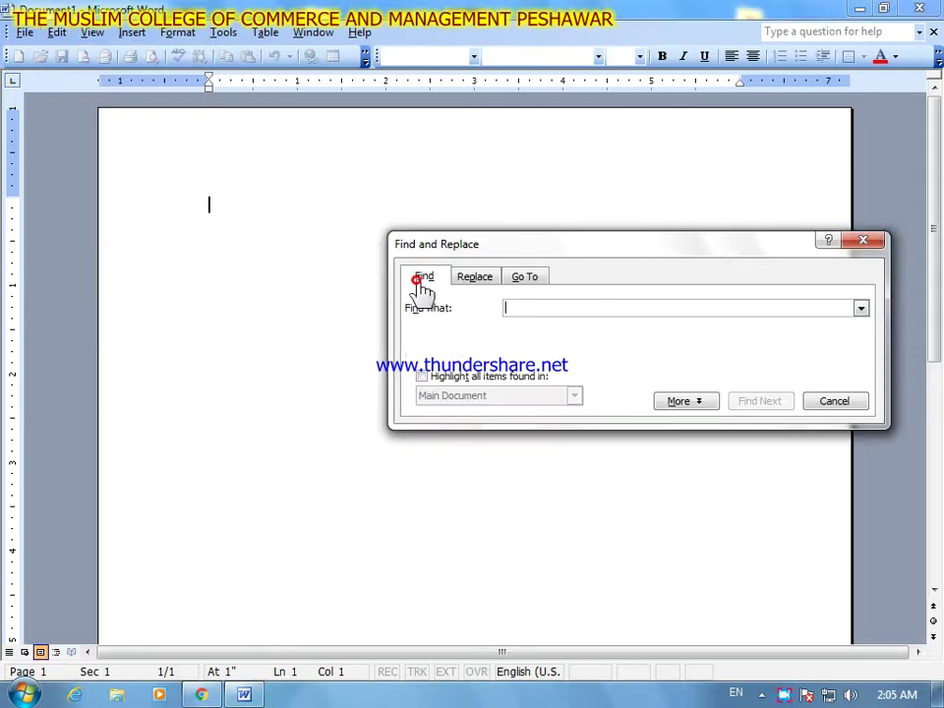
pyautogui.click(474, 280)
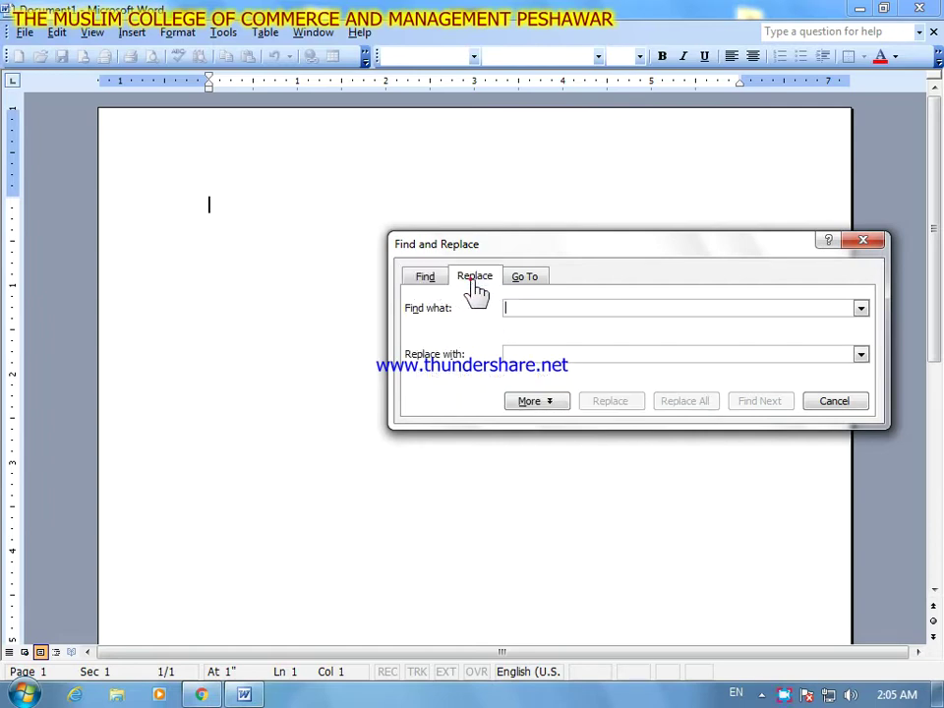
pyautogui.click(525, 279)
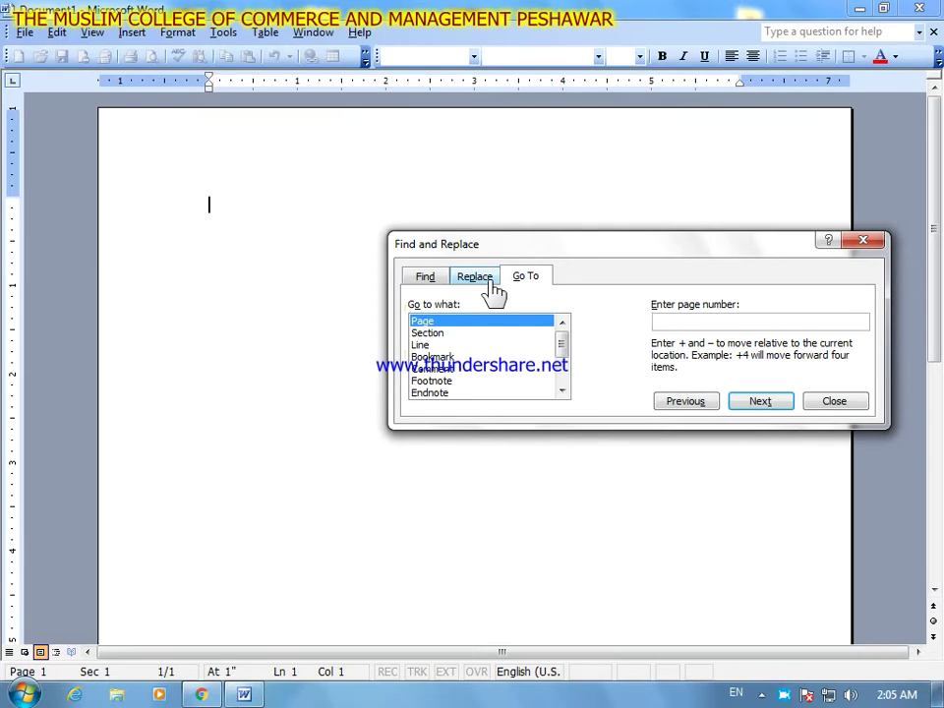
# - Examine the Go To entry options for Section, Line, Bookmark, Comment, Footnote and Endnote
pyautogui.click(456, 333)
pyautogui.click(449, 344)
pyautogui.click(471, 357)
pyautogui.click(472, 370)
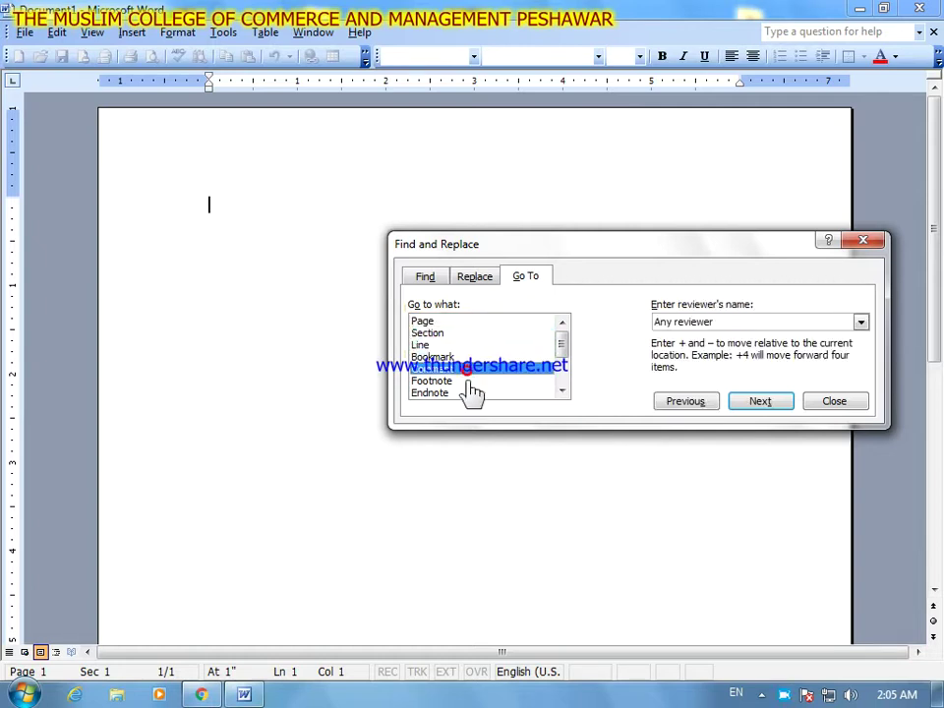
pyautogui.click(467, 382)
pyautogui.click(463, 393)
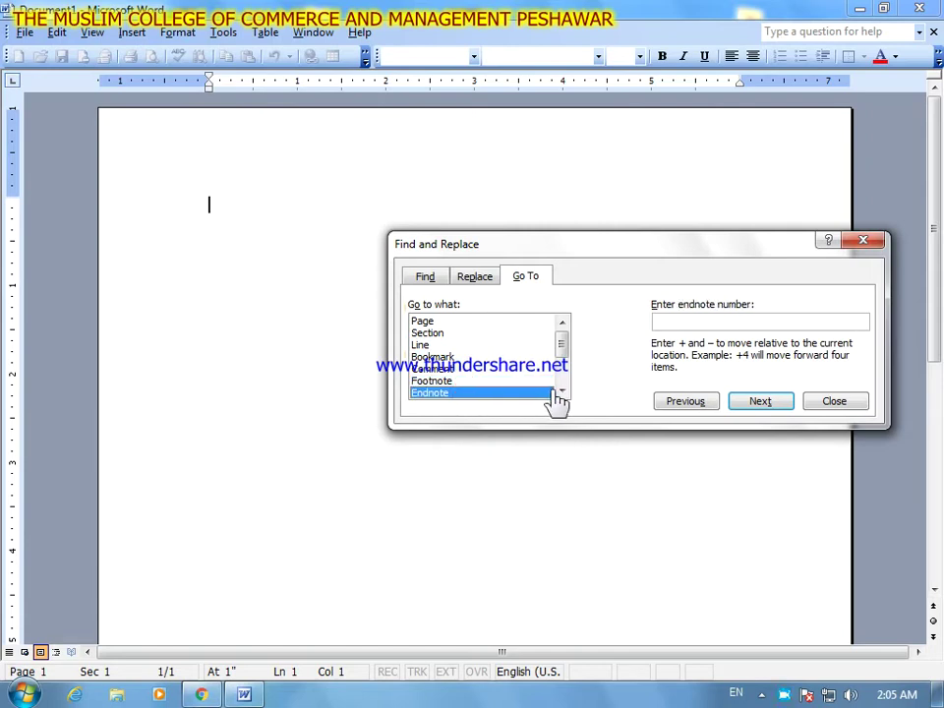
# - Examine the Go To entry options for Field, Table, Graphic, Equation and Object
pyautogui.click(560, 391)
pyautogui.click(560, 390)
pyautogui.click(560, 391)
pyautogui.click(559, 391)
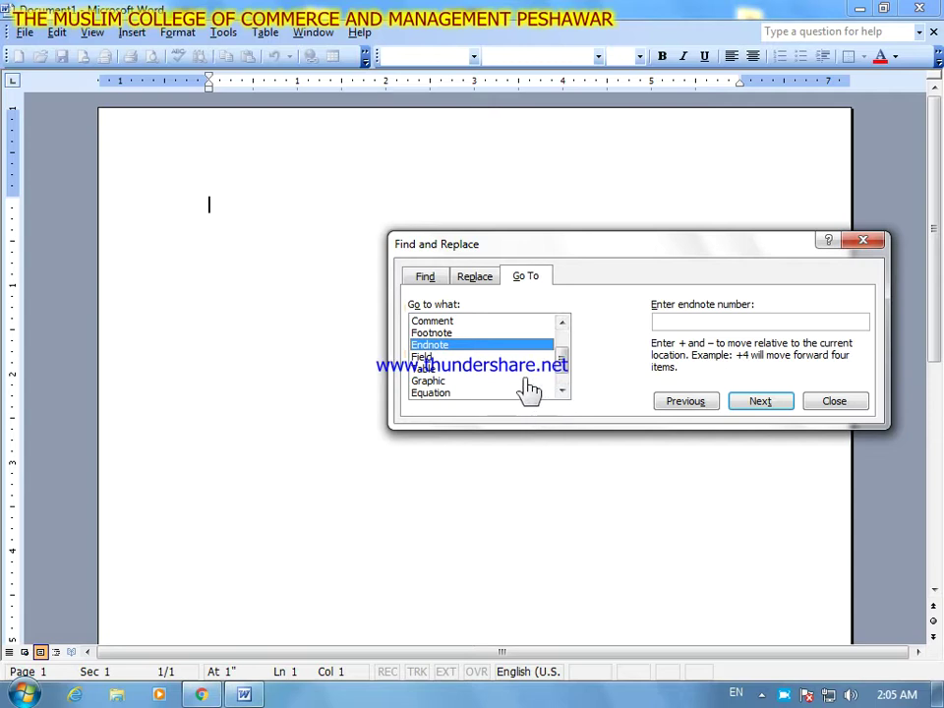
pyautogui.click(460, 356)
pyautogui.click(459, 368)
pyautogui.click(459, 380)
pyautogui.click(460, 392)
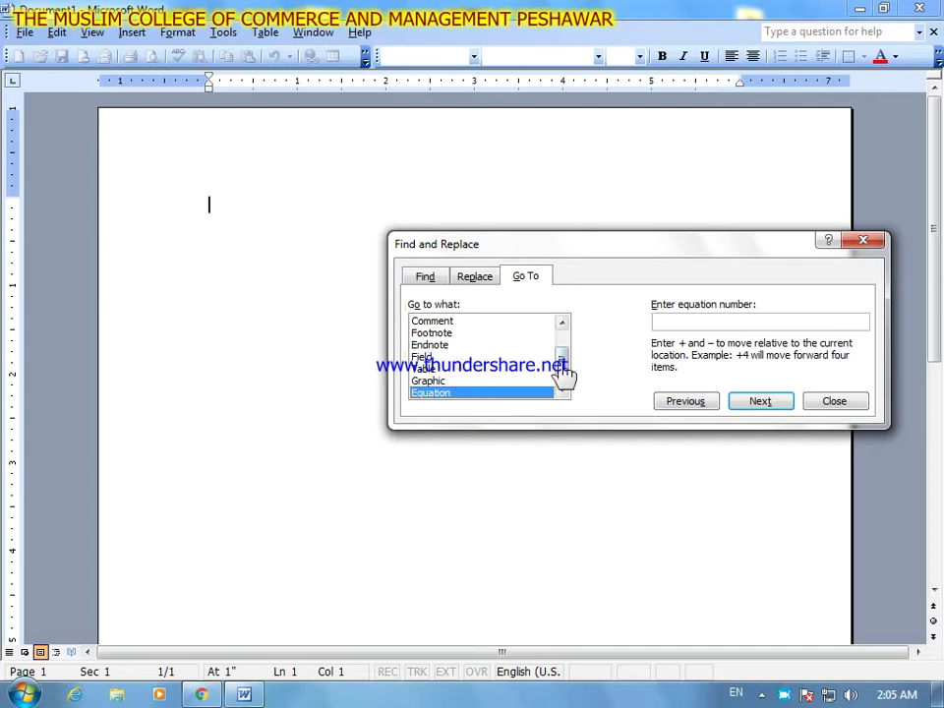
pyautogui.click(562, 390)
pyautogui.click(562, 391)
pyautogui.click(497, 382)
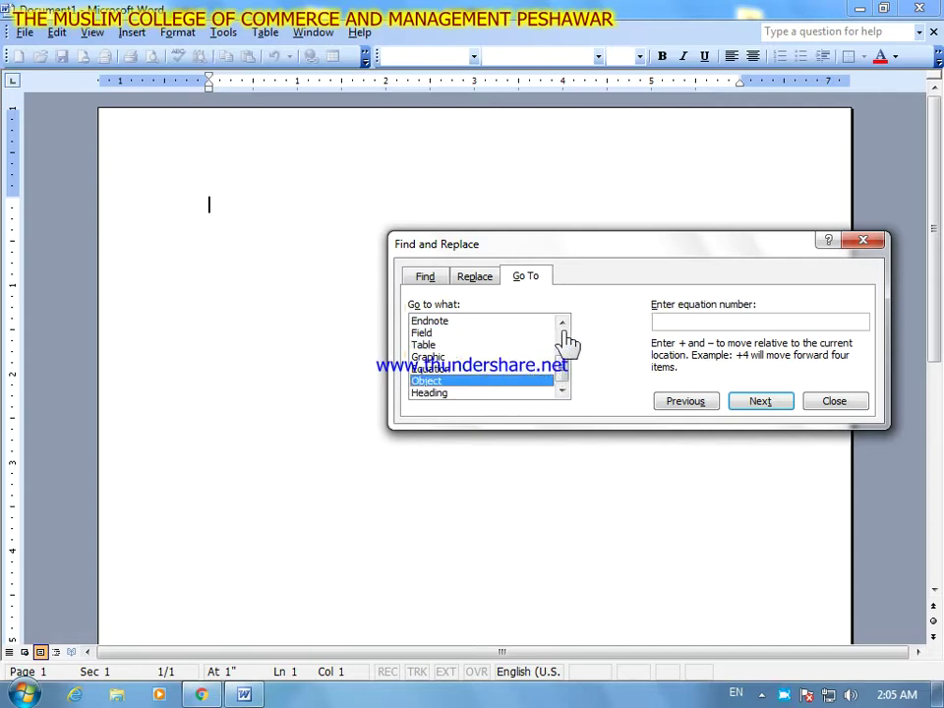
# - Compare the Go To entry options for Section, Page and Line, and close Find and Replace
pyautogui.scroll(2, 470, 343)
pyautogui.click(465, 332)
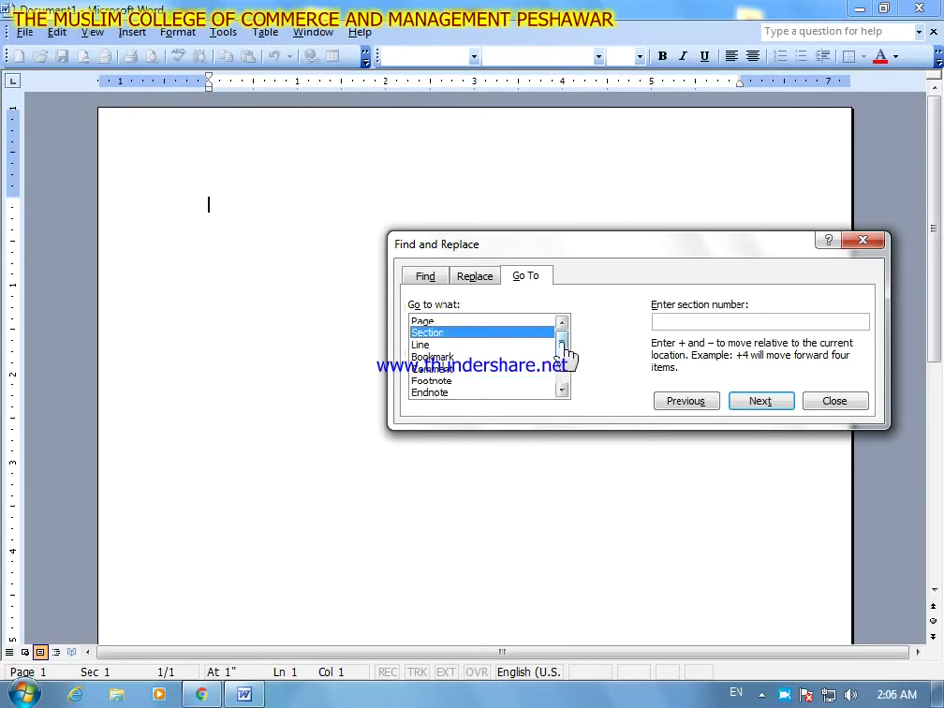
pyautogui.click(477, 320)
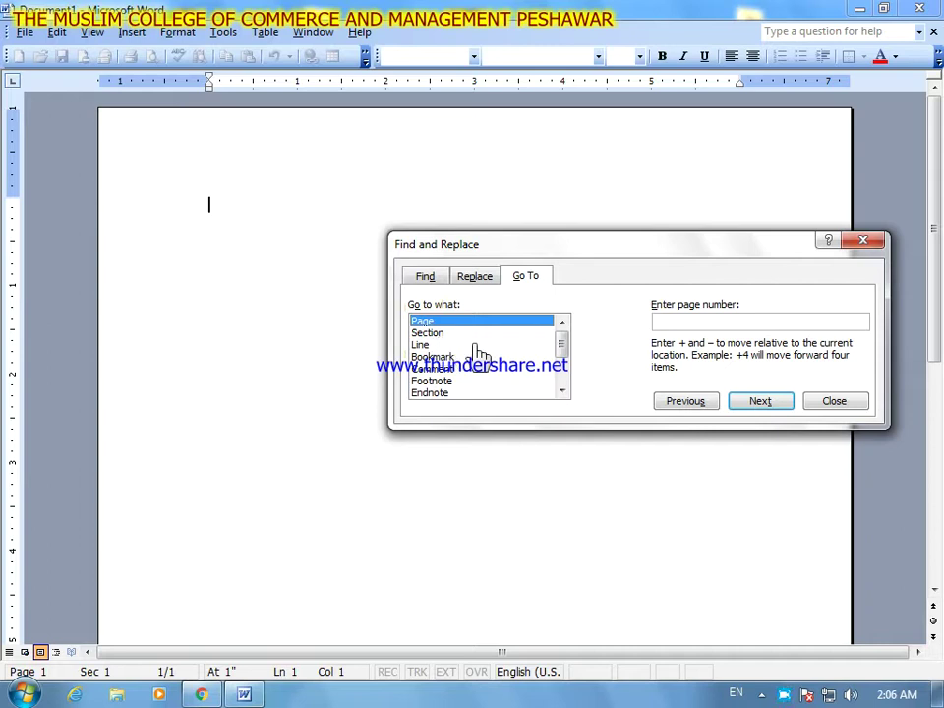
pyautogui.click(456, 346)
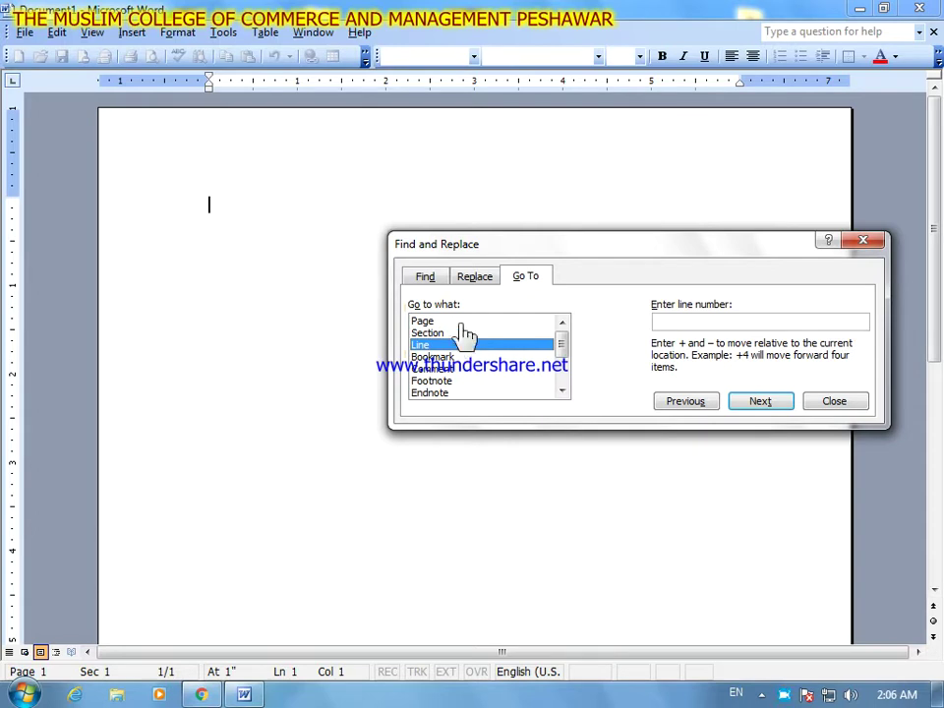
pyautogui.click(461, 321)
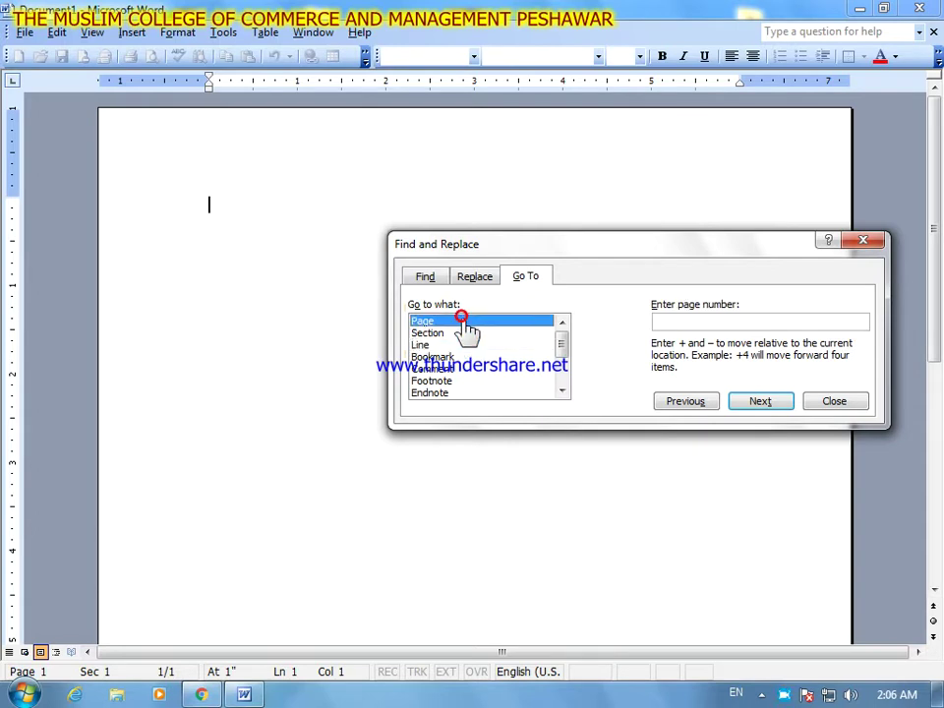
pyautogui.click(828, 401)
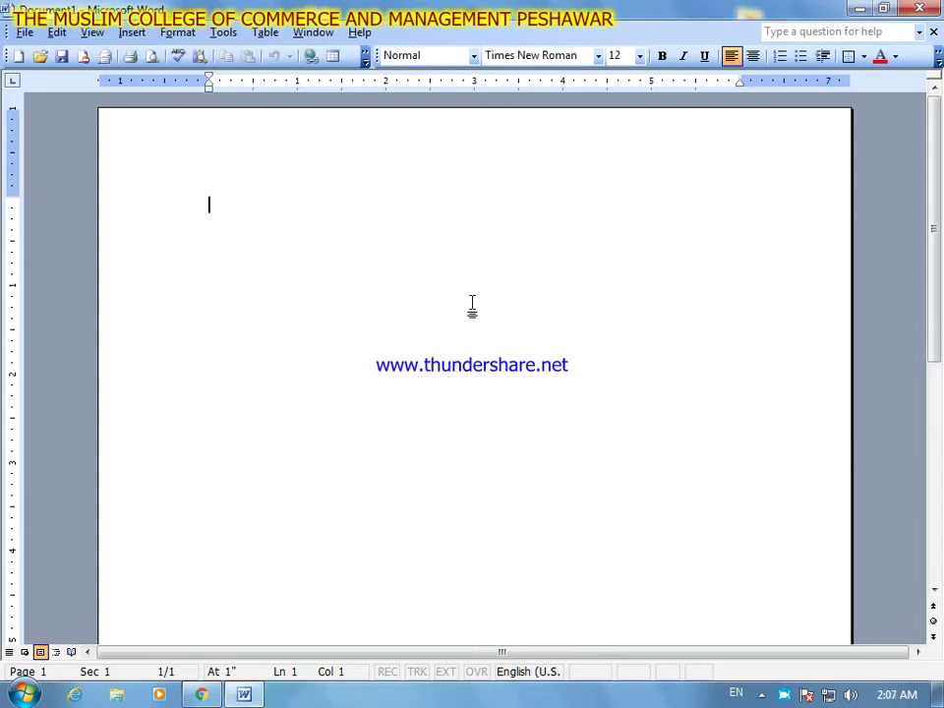
# - Generate sample paragraphs in the blank document with =rand()
pyautogui.write('=rand()')
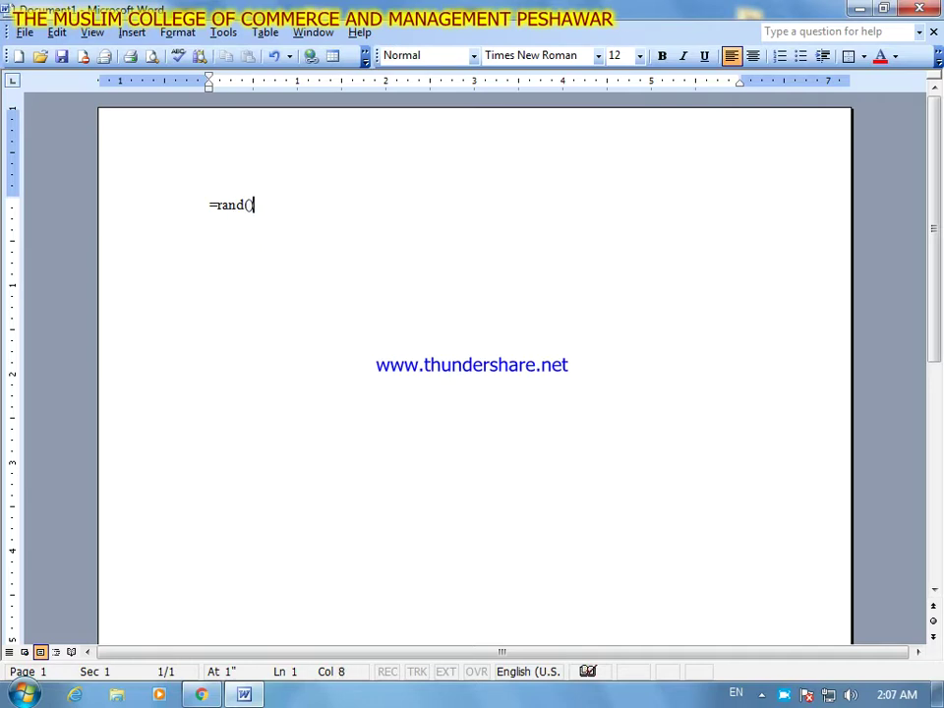
pyautogui.press('Return')
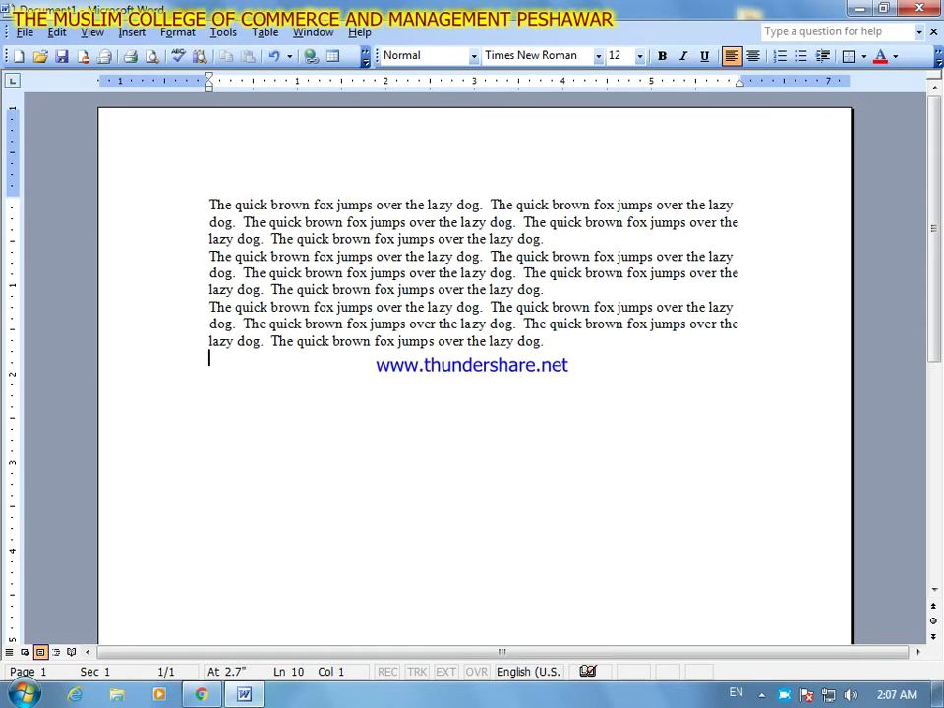
# - Copy all the sample text and paste 13 copies of it after a line break at the document's end
pyautogui.hotkey('ctrl', 'a')
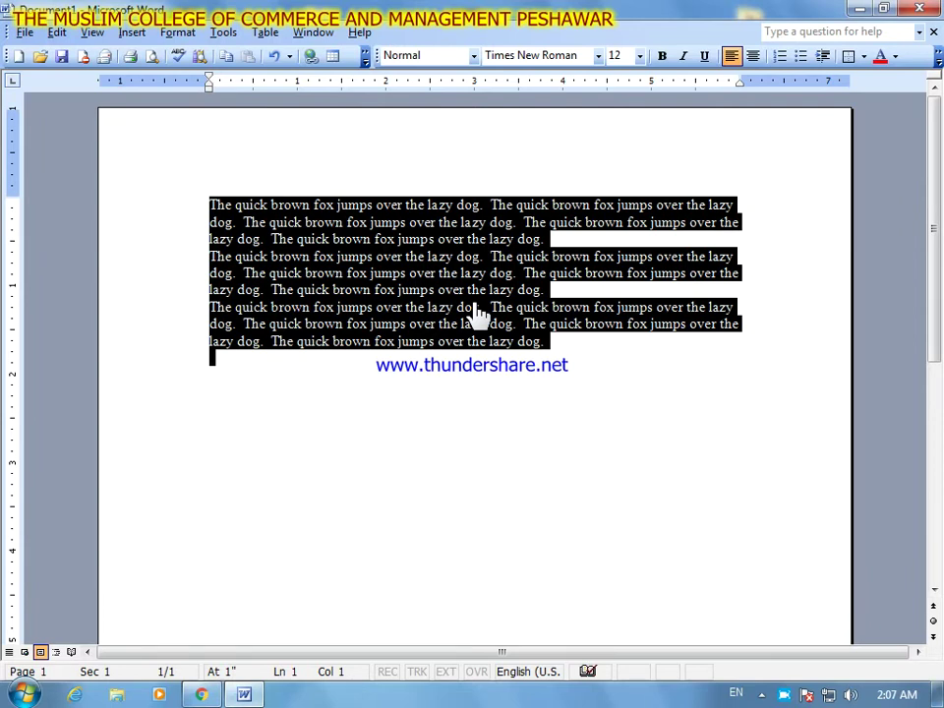
pyautogui.hotkey('ctrl', 'c')
pyautogui.hotkey('ctrl', 'End')
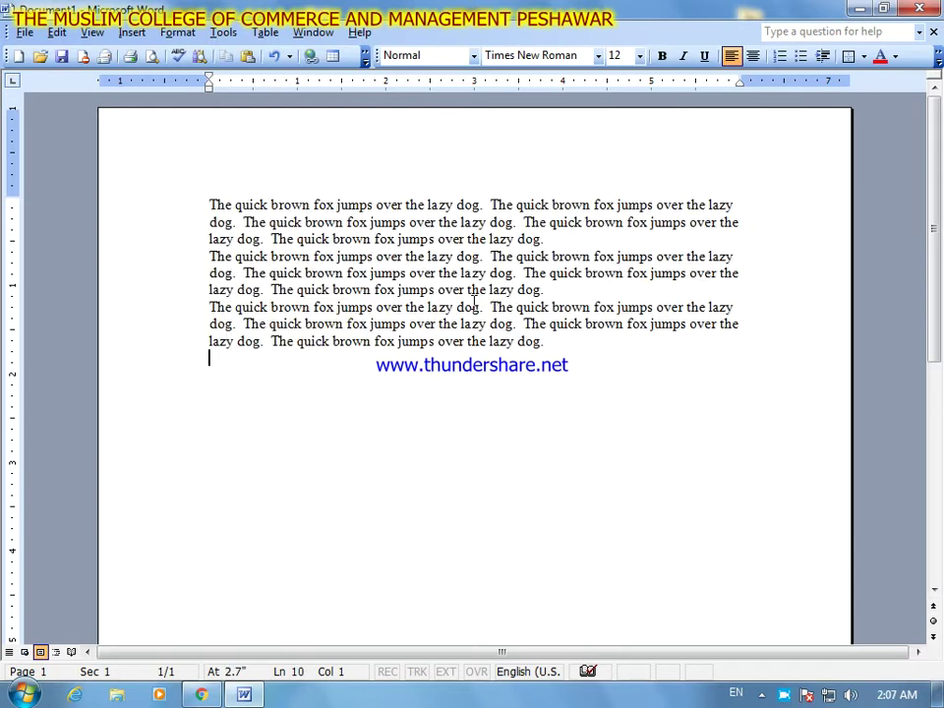
pyautogui.press('Return')
pyautogui.hotkey('ctrl', 'v')
pyautogui.hotkey('ctrl', 'v')
pyautogui.hotkey('ctrl', 'v')
pyautogui.hotkey('ctrl', 'v')
pyautogui.hotkey('ctrl', 'v')
pyautogui.hotkey('ctrl', 'v')
pyautogui.hotkey('ctrl', 'v')
pyautogui.hotkey('ctrl', 'v')
pyautogui.hotkey('ctrl', 'v')
pyautogui.hotkey('ctrl', 'v')
pyautogui.hotkey('ctrl', 'v')
pyautogui.hotkey('ctrl', 'v')
pyautogui.hotkey('ctrl', 'v')
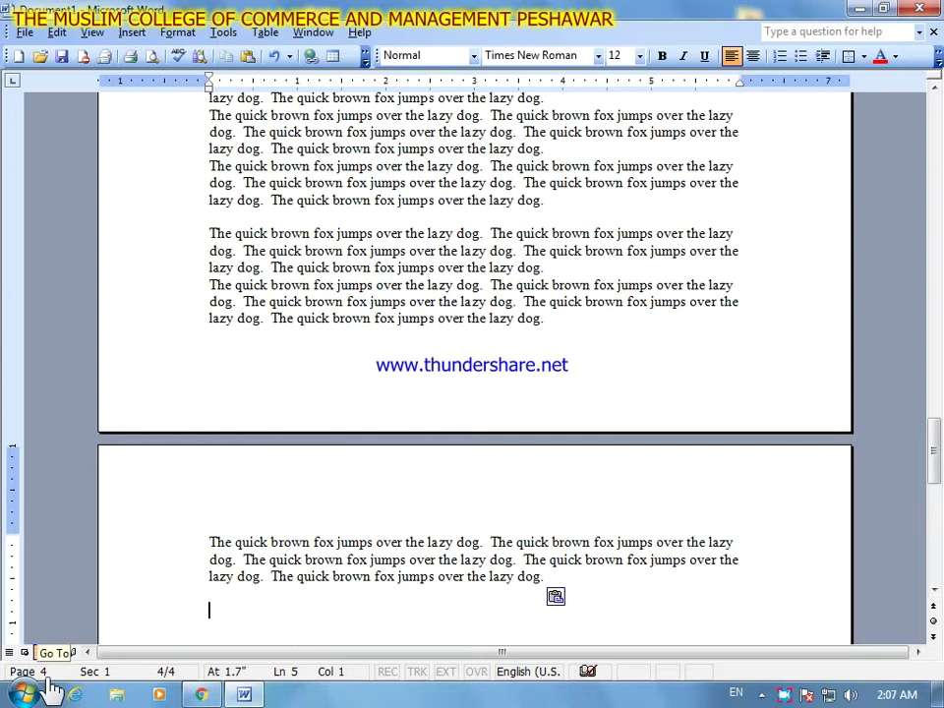
# - Place the insertion point before the first word on page 1
pyautogui.scroll(5, 215, 633)
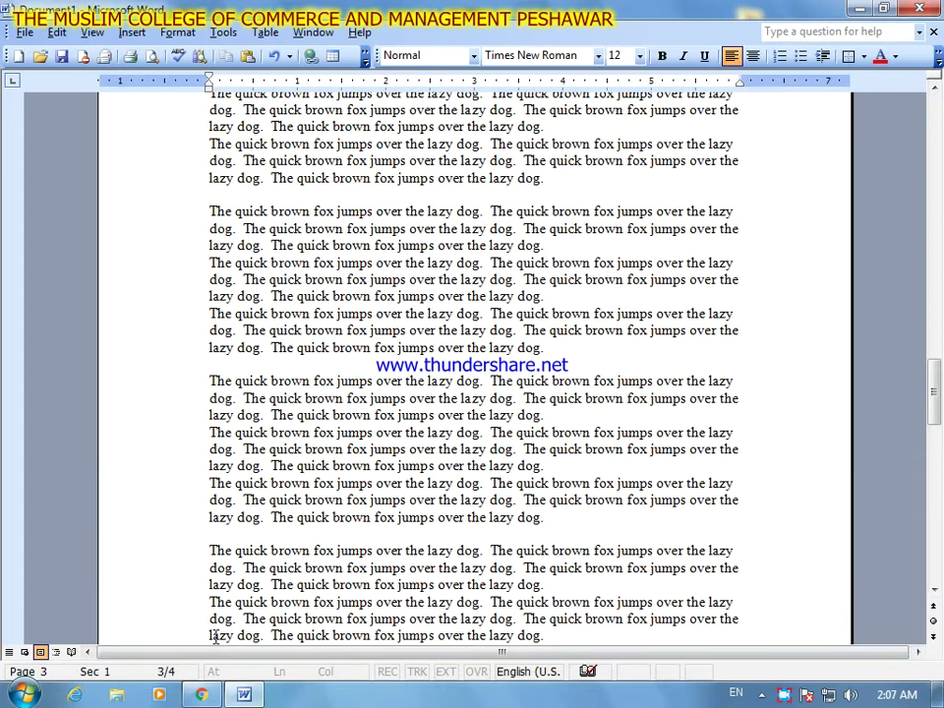
pyautogui.scroll(15, 215, 636)
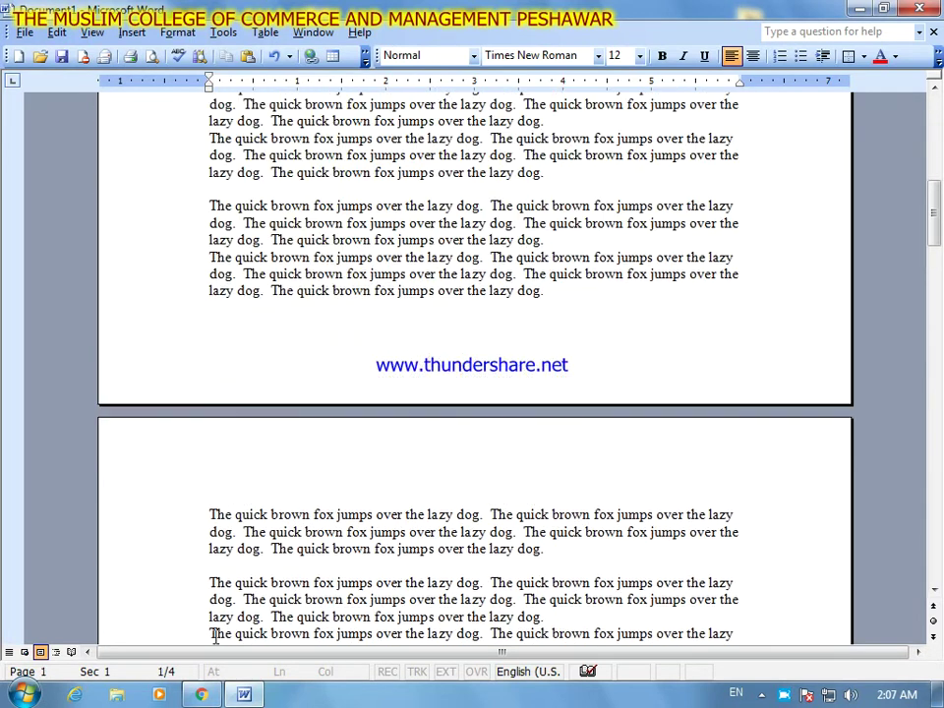
pyautogui.scroll(13, 216, 635)
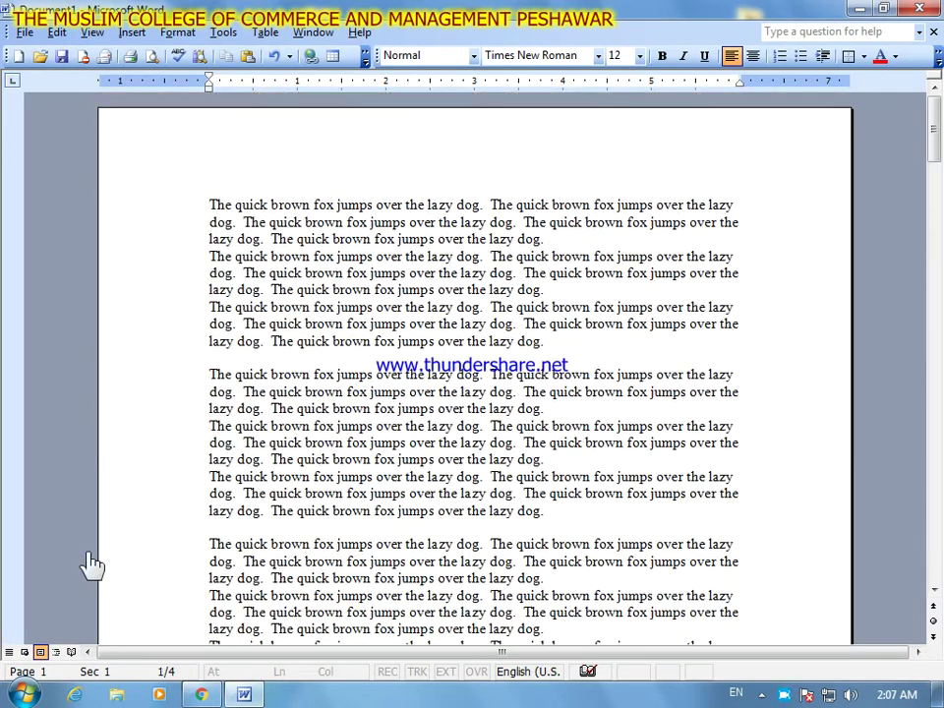
pyautogui.click(209, 206)
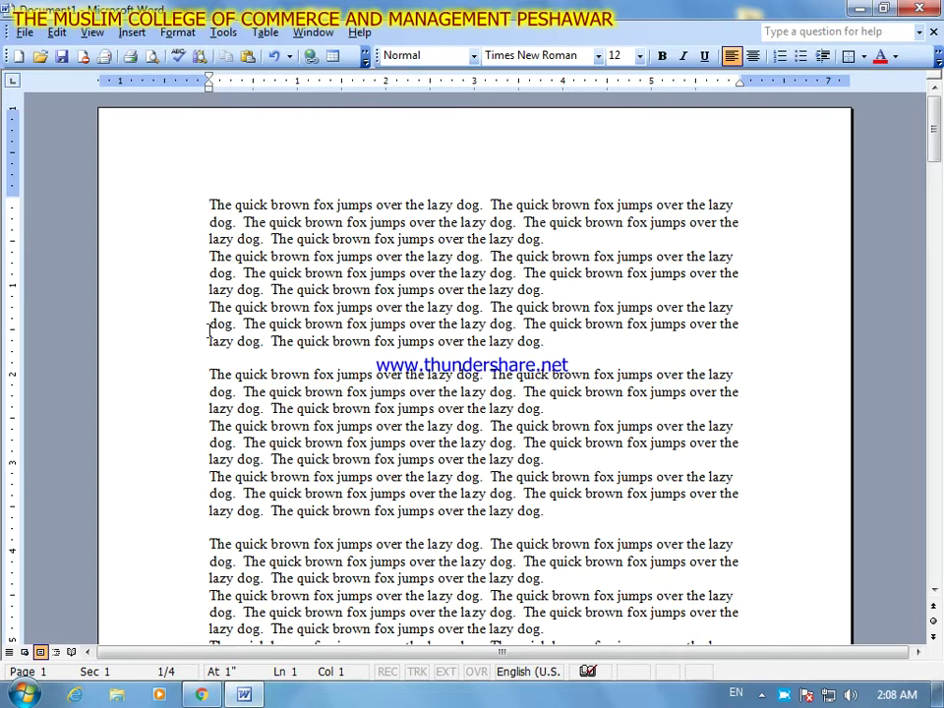
pyautogui.scroll(-1, 209, 332)
pyautogui.scroll(-6, 208, 332)
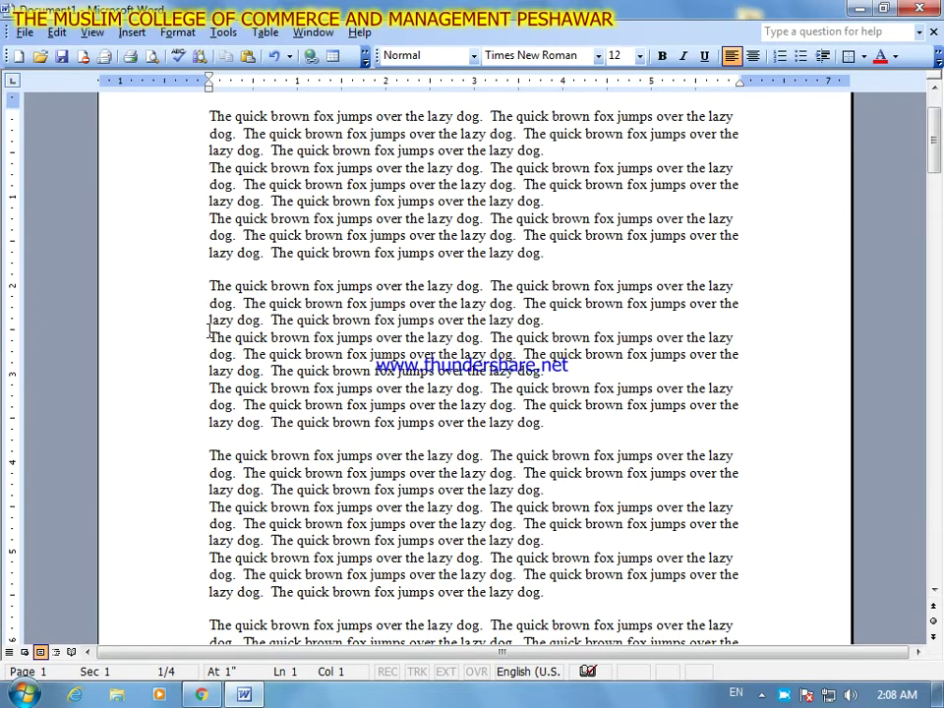
pyautogui.scroll(-7, 208, 333)
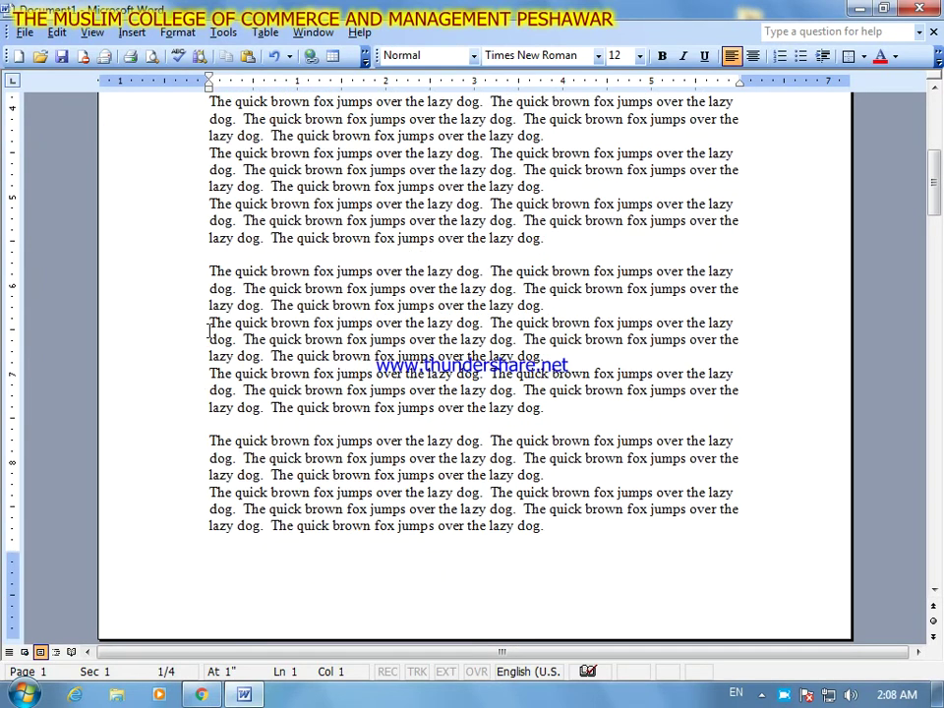
pyautogui.scroll(-9, 208, 332)
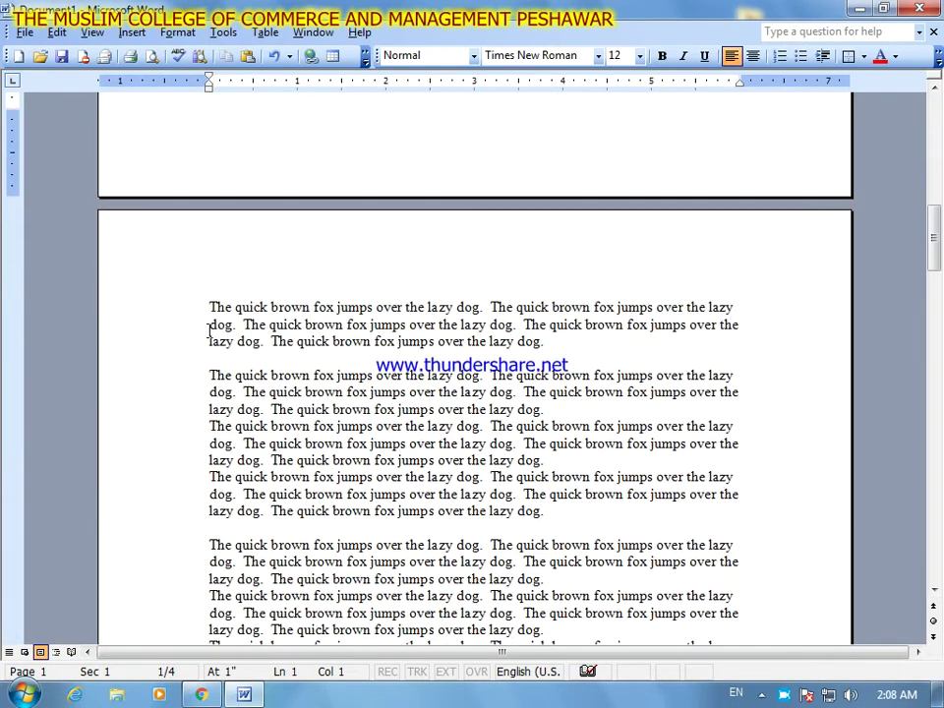
# - Look through the sample text from page 1 to page 4 and return to page 1
pyautogui.scroll(-18, 209, 329)
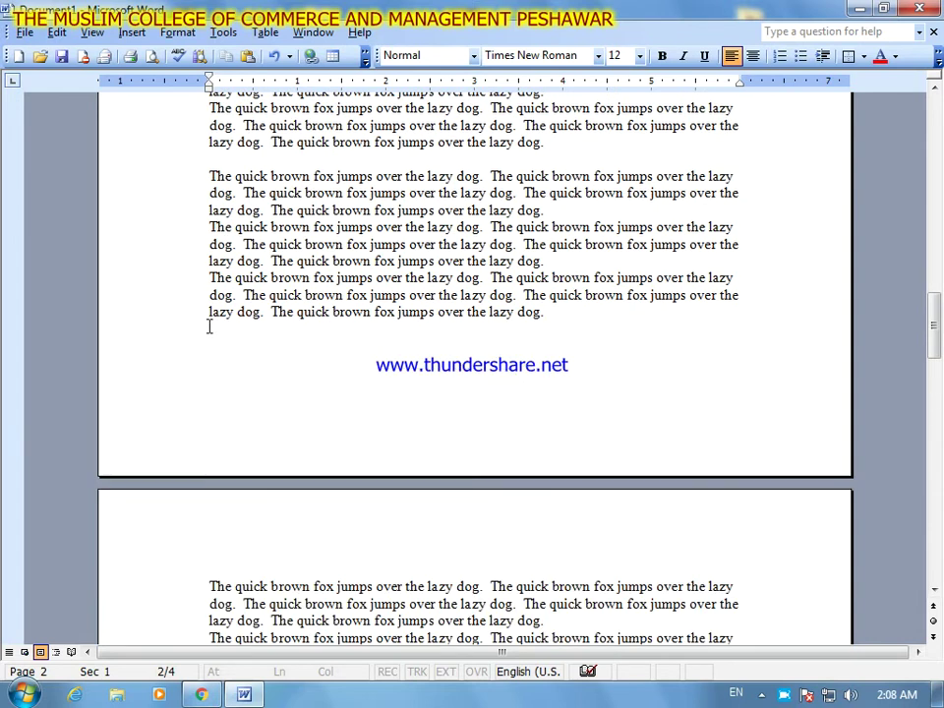
pyautogui.scroll(-12, 209, 321)
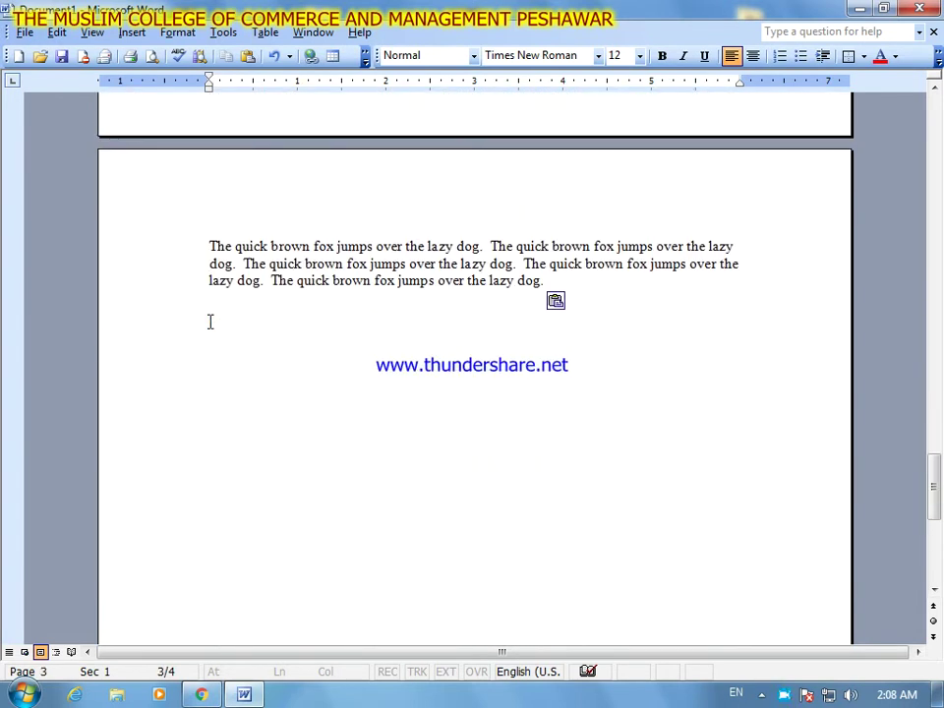
pyautogui.scroll(15, 210, 322)
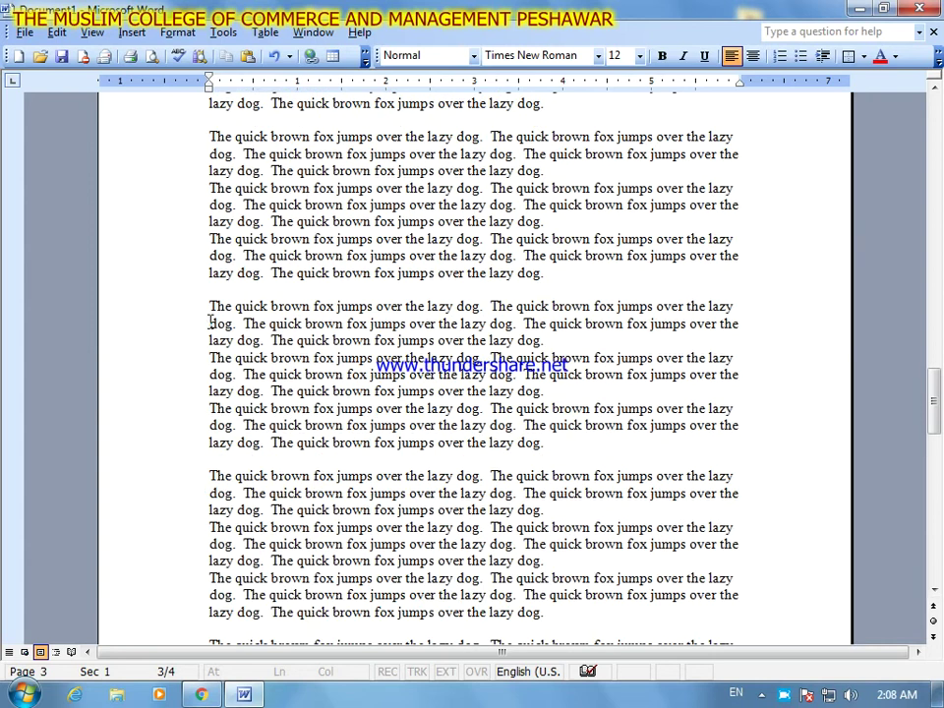
pyautogui.scroll(-15, 209, 322)
pyautogui.scroll(-9, 209, 321)
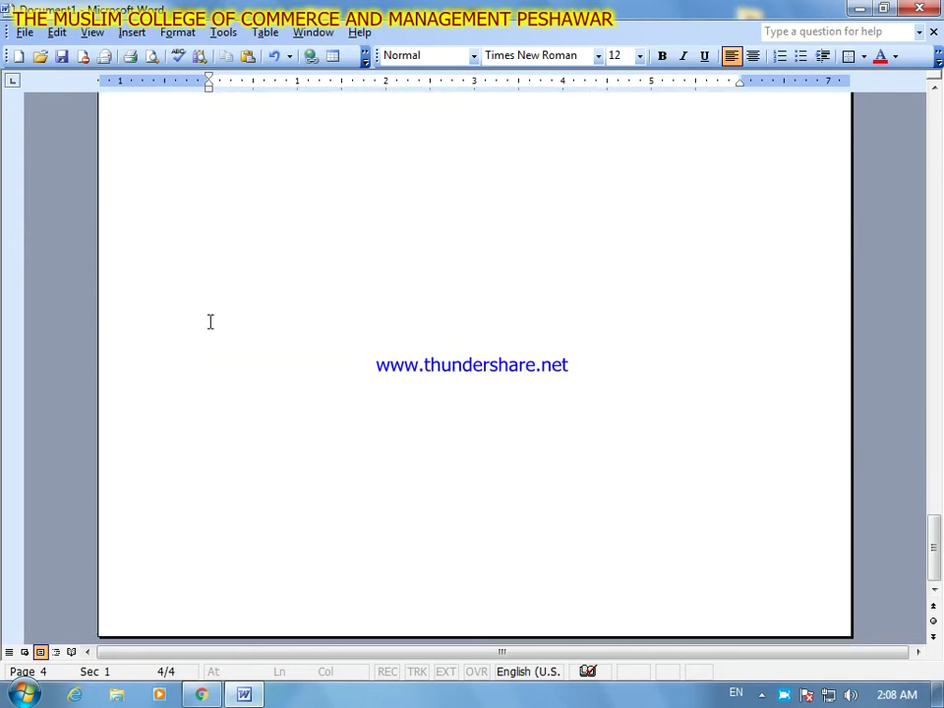
pyautogui.scroll(20, 209, 321)
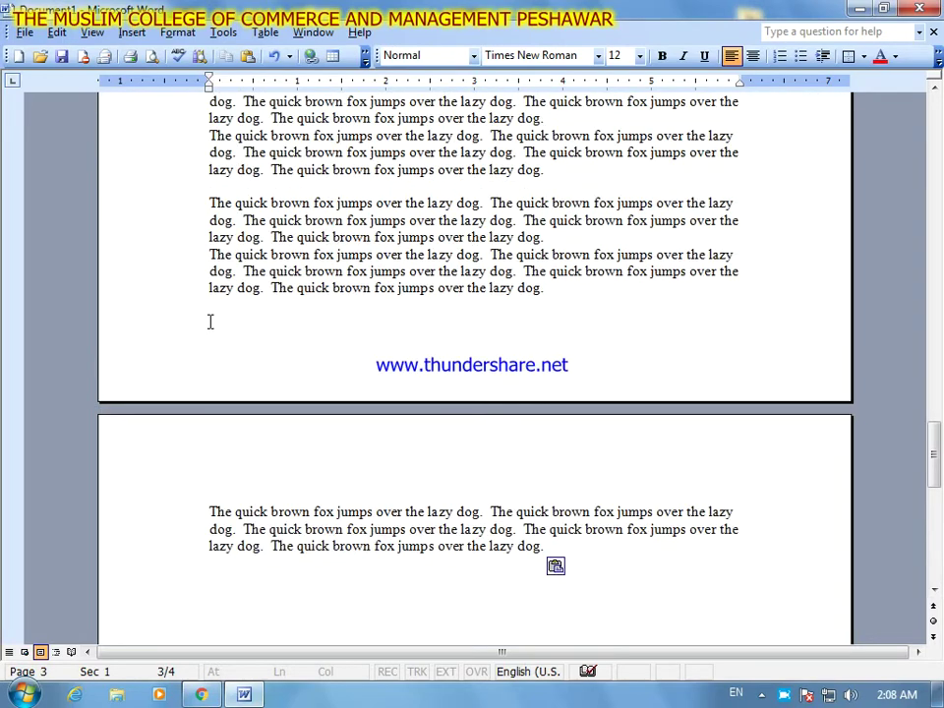
pyautogui.scroll(12, 210, 321)
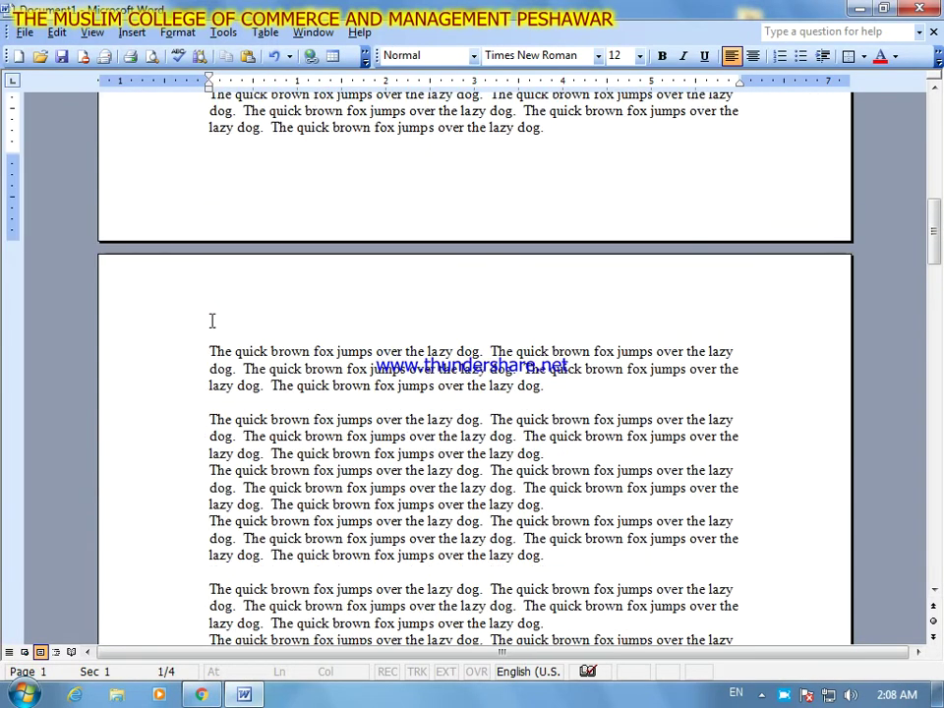
pyautogui.scroll(5, 212, 322)
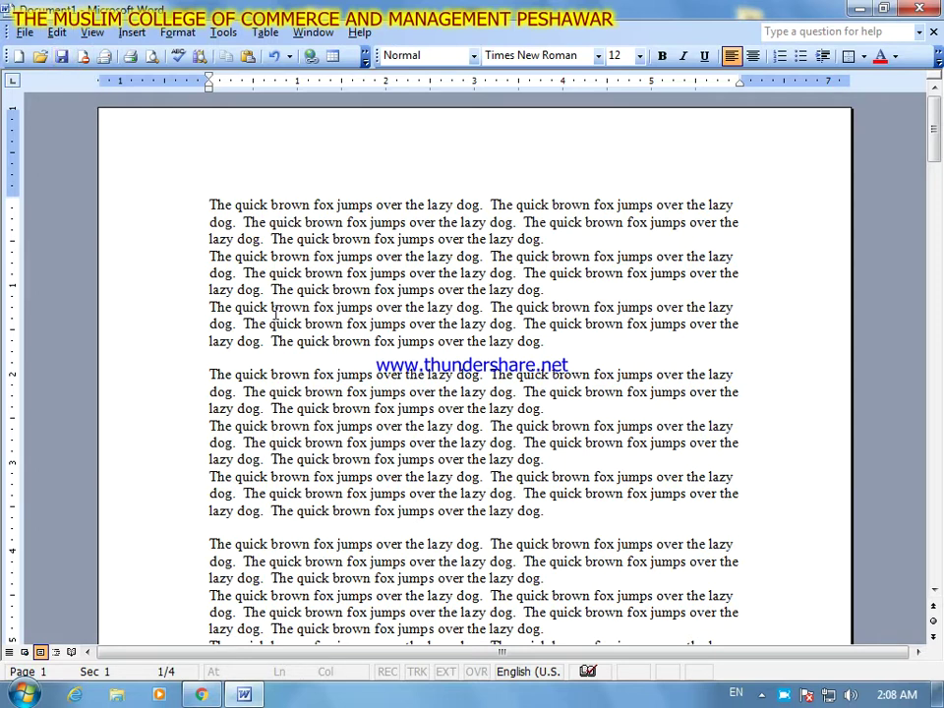
# - Go to page 4 with the Go To command and move the dialog clear of the text
pyautogui.hotkey('ctrl', 'g')
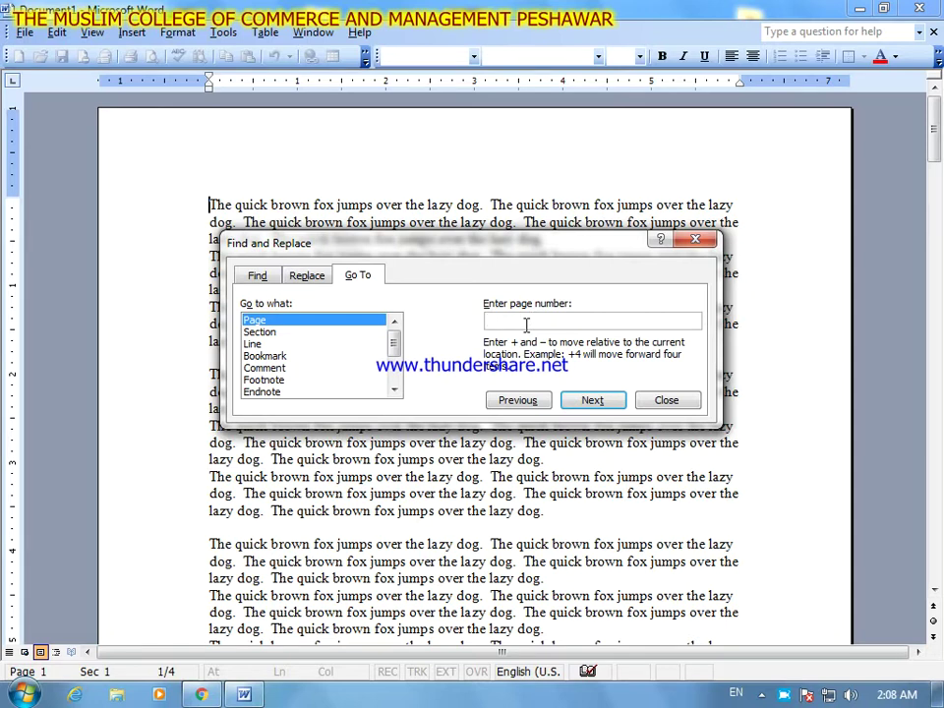
pyautogui.write('4')
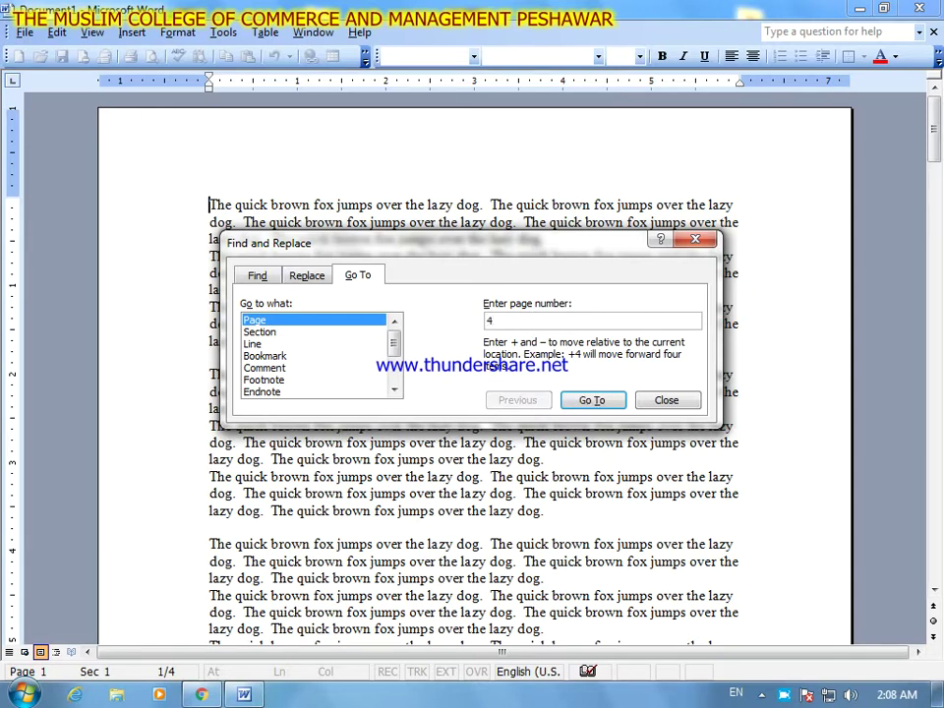
pyautogui.click(607, 404)
pyautogui.moveTo(540, 238); pyautogui.dragTo(536, 392)
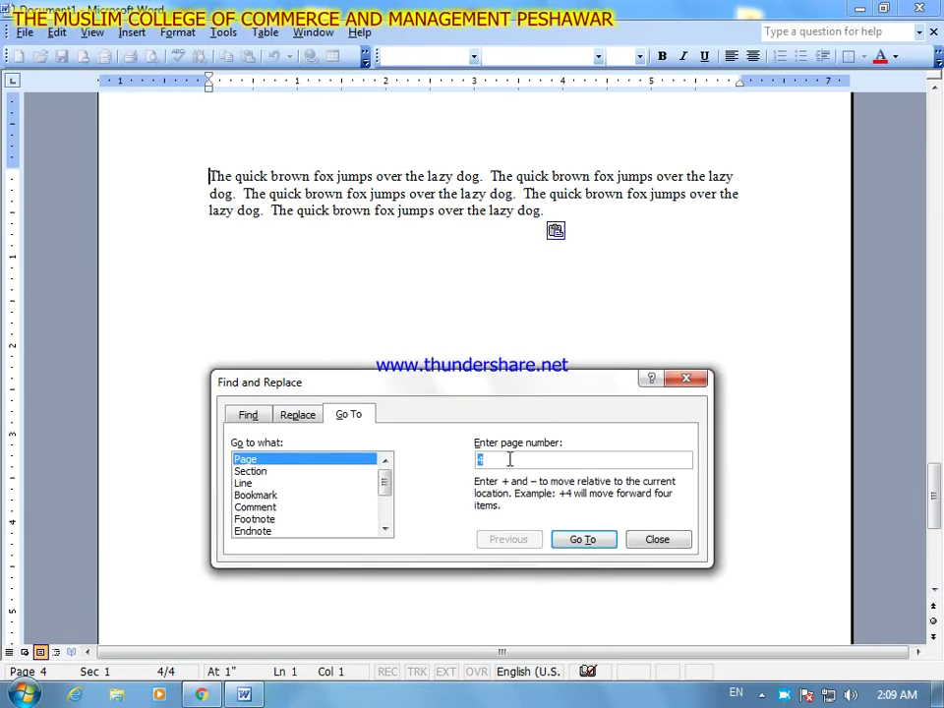
# - Go to page 3 and then to page 2, and close Find and Replace
pyautogui.press('BackSpace')
pyautogui.write('3')
pyautogui.click(582, 540)
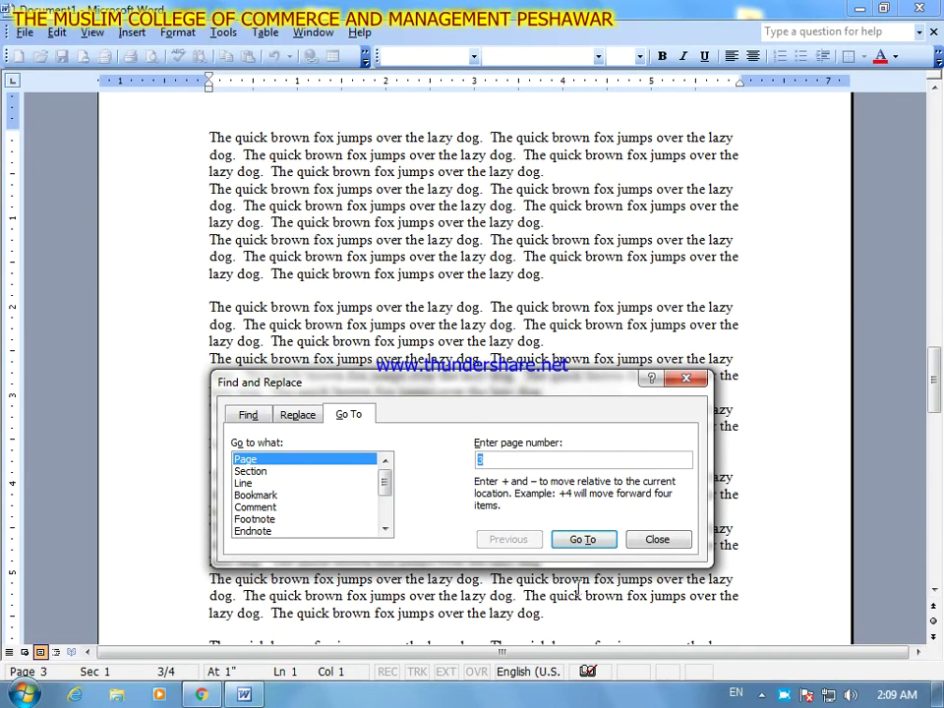
pyautogui.write('2')
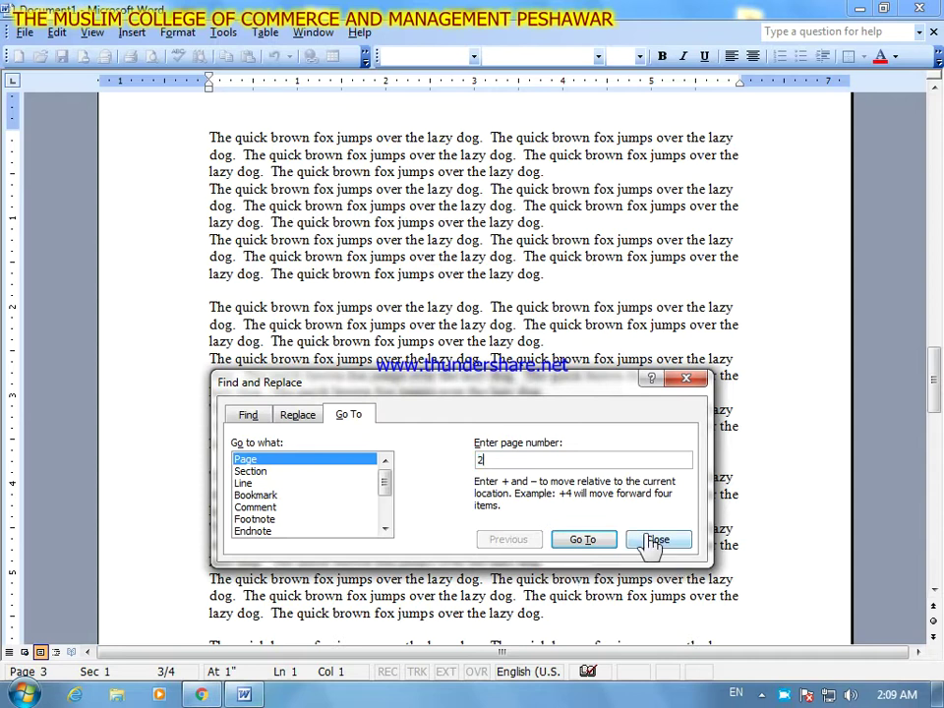
pyautogui.click(584, 541)
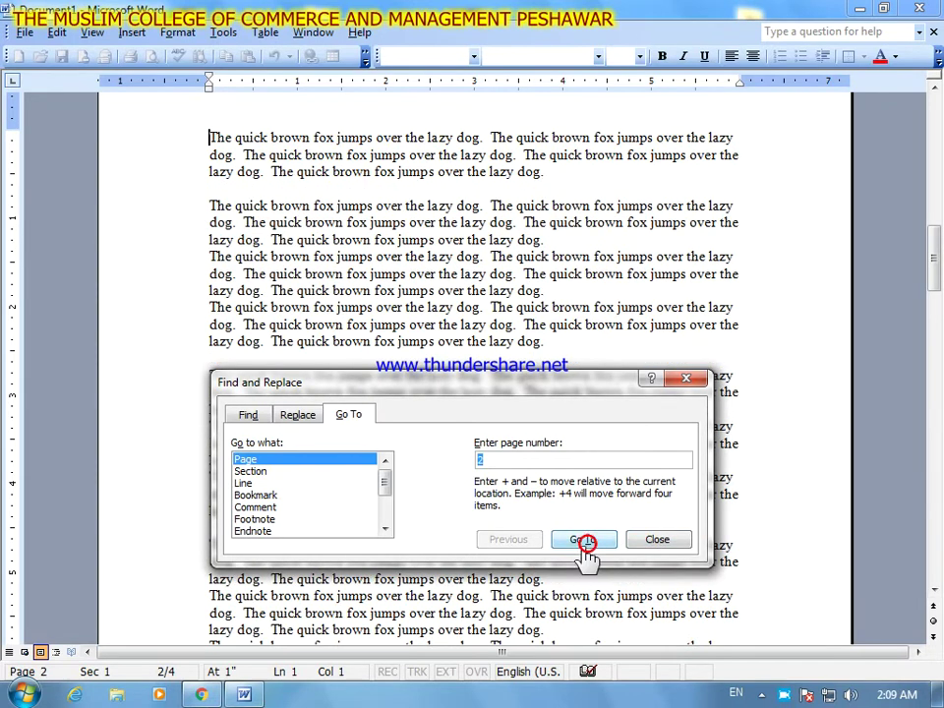
pyautogui.click(662, 543)
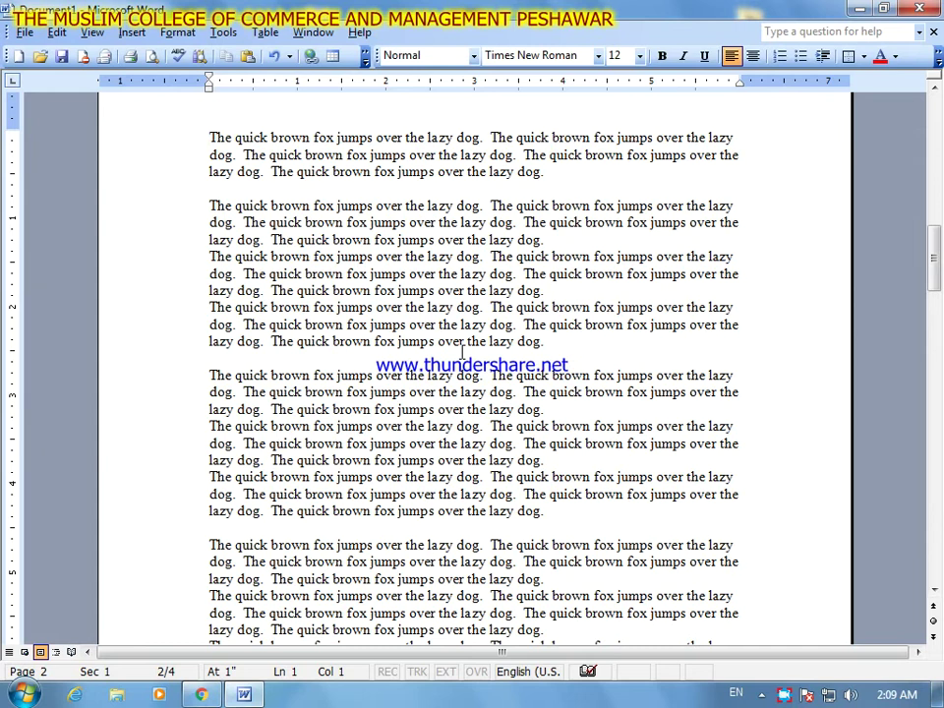
pyautogui.click(57, 33)
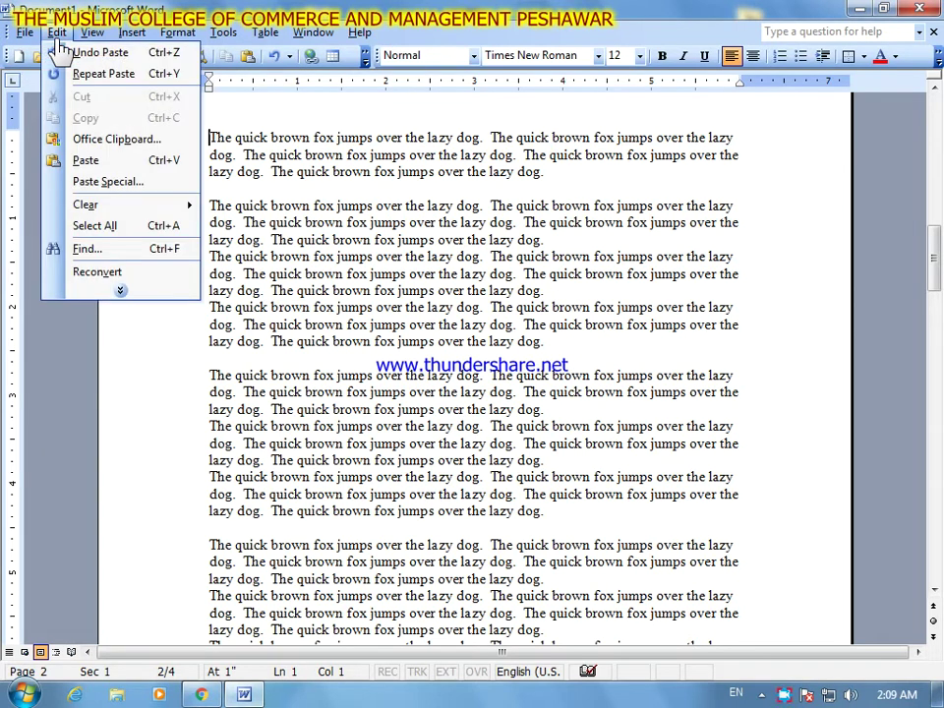
pyautogui.click(114, 291)
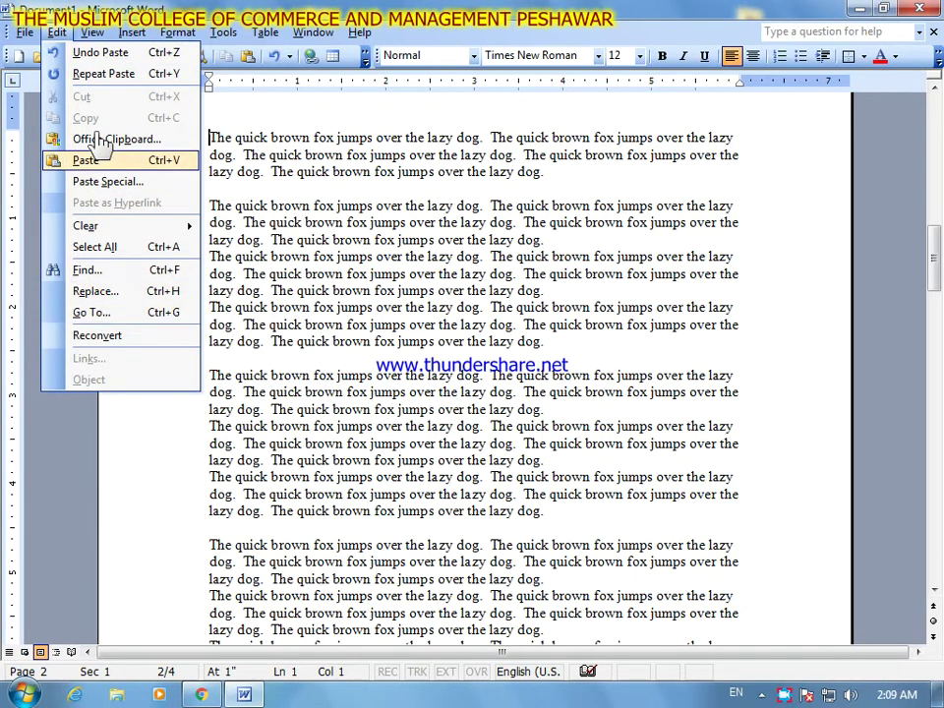
pyautogui.moveTo(104, 44)
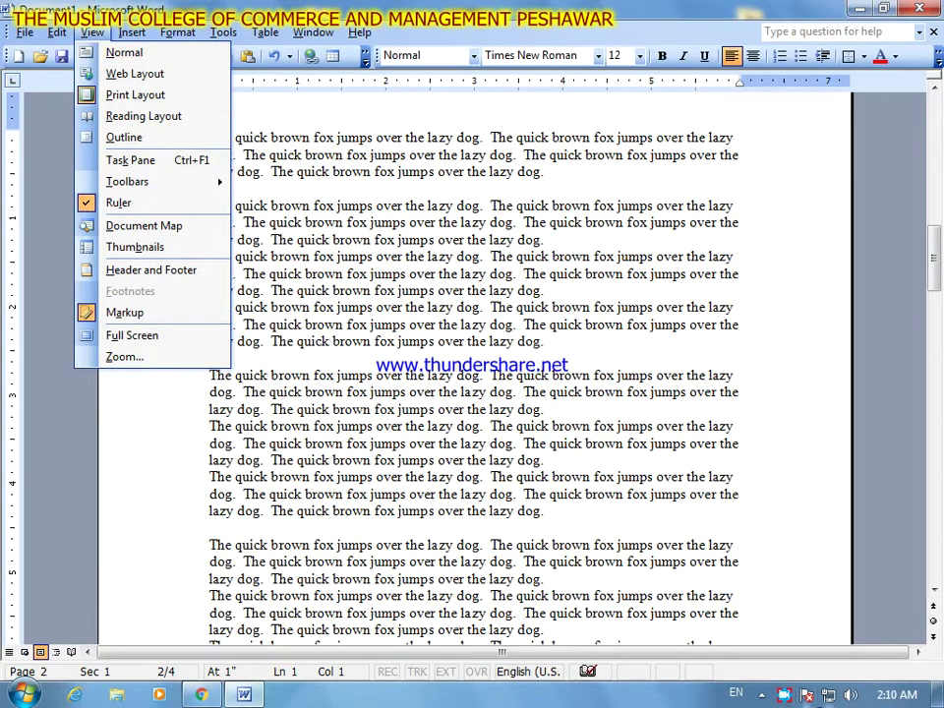
pyautogui.click(793, 694)
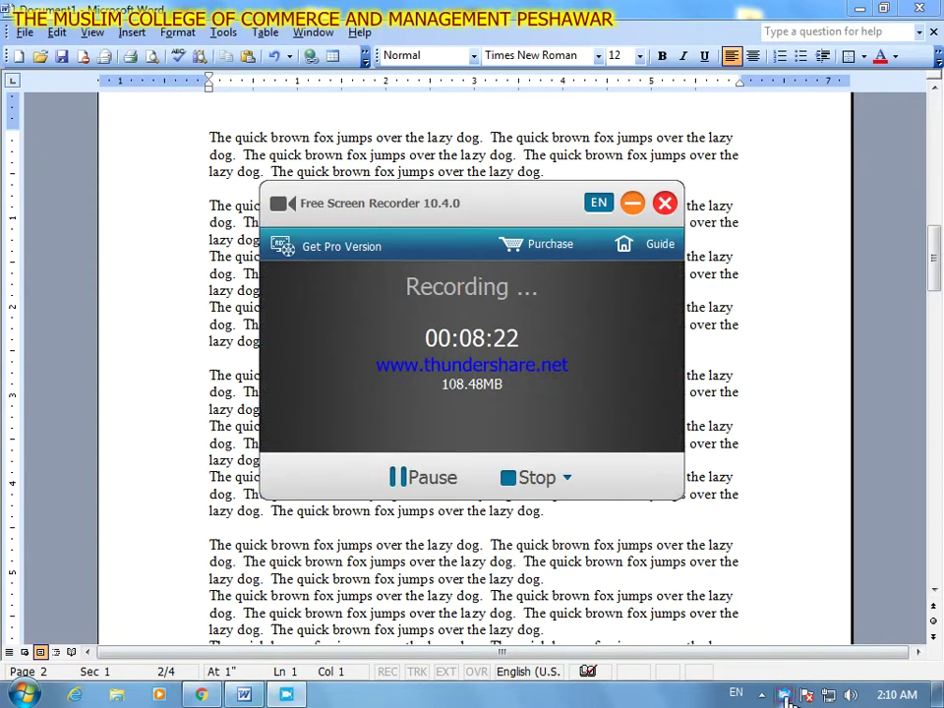
pyautogui.click(633, 203)
# - Switch the document to Normal view, dismissing the Windows color scheme prompt without changing the scheme
pyautogui.click(92, 33)
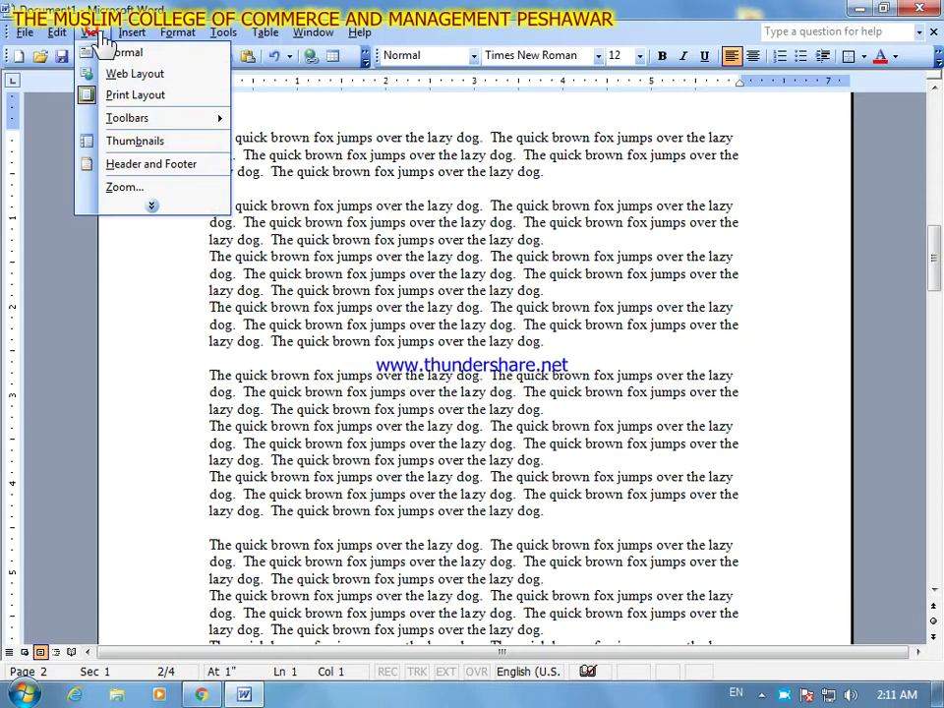
pyautogui.click(160, 209)
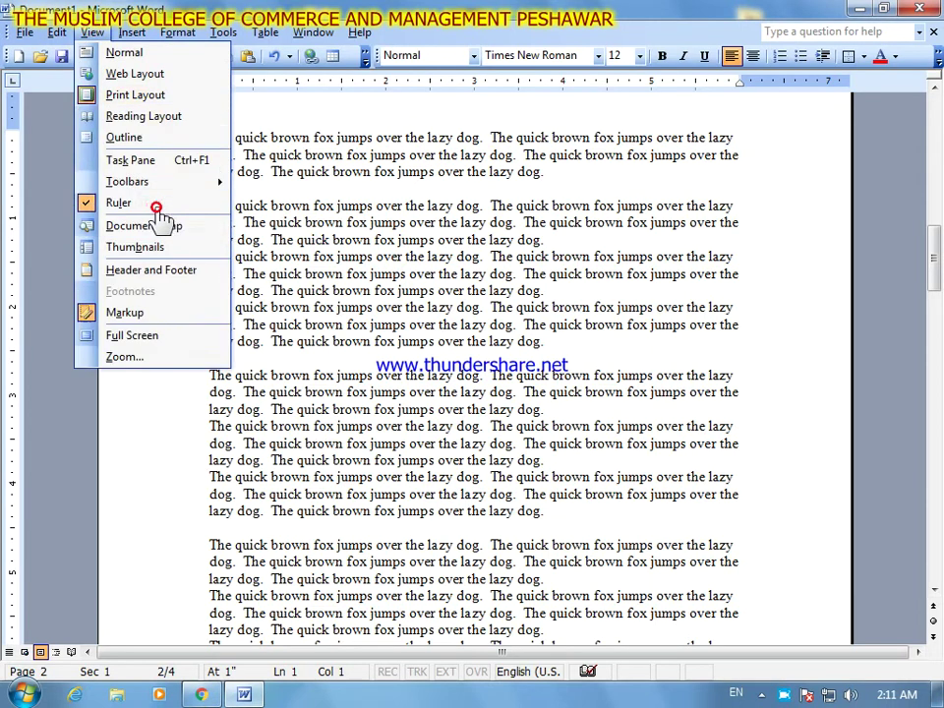
pyautogui.click(209, 57)
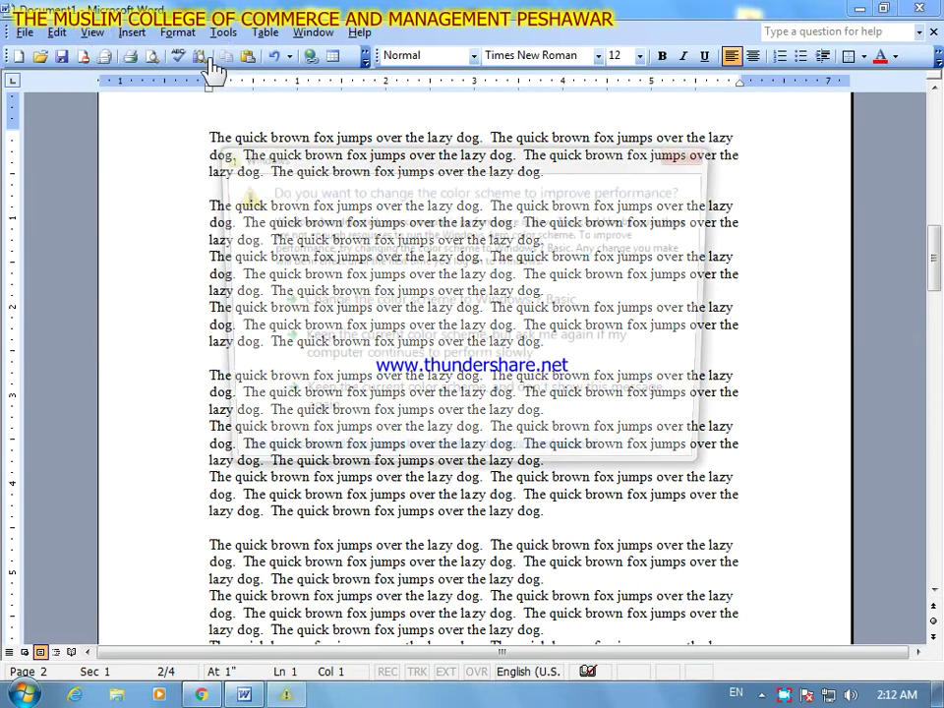
pyautogui.click(683, 157)
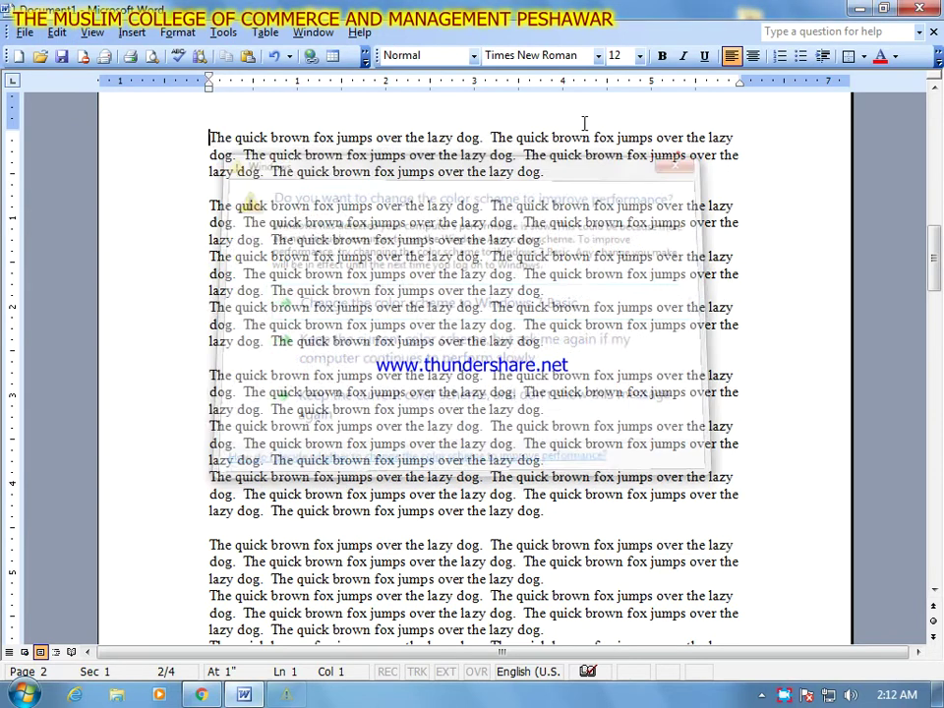
pyautogui.click(92, 33)
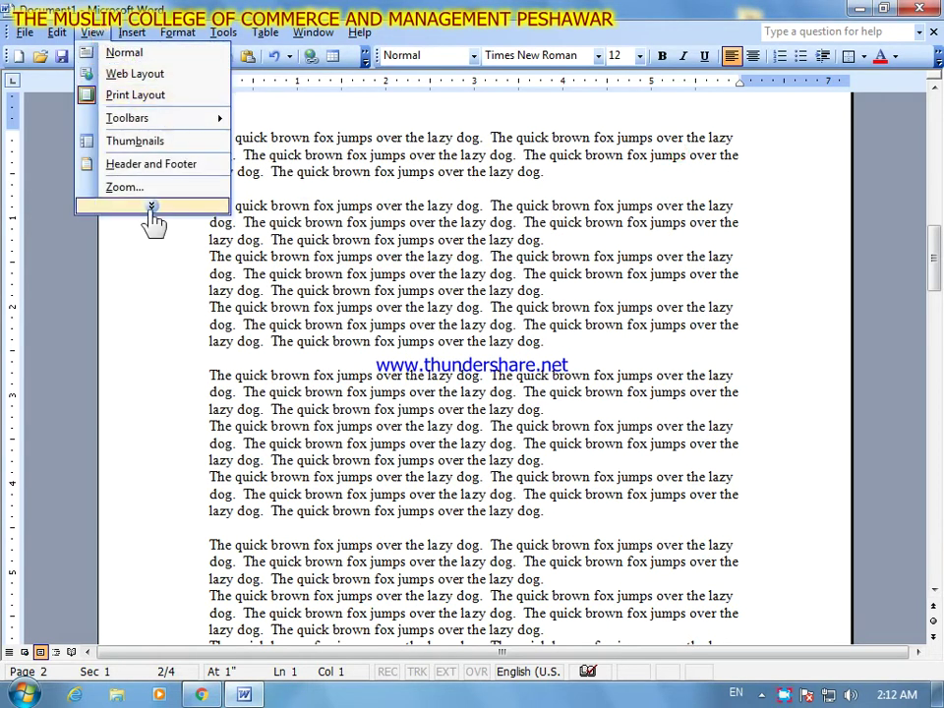
pyautogui.click(177, 59)
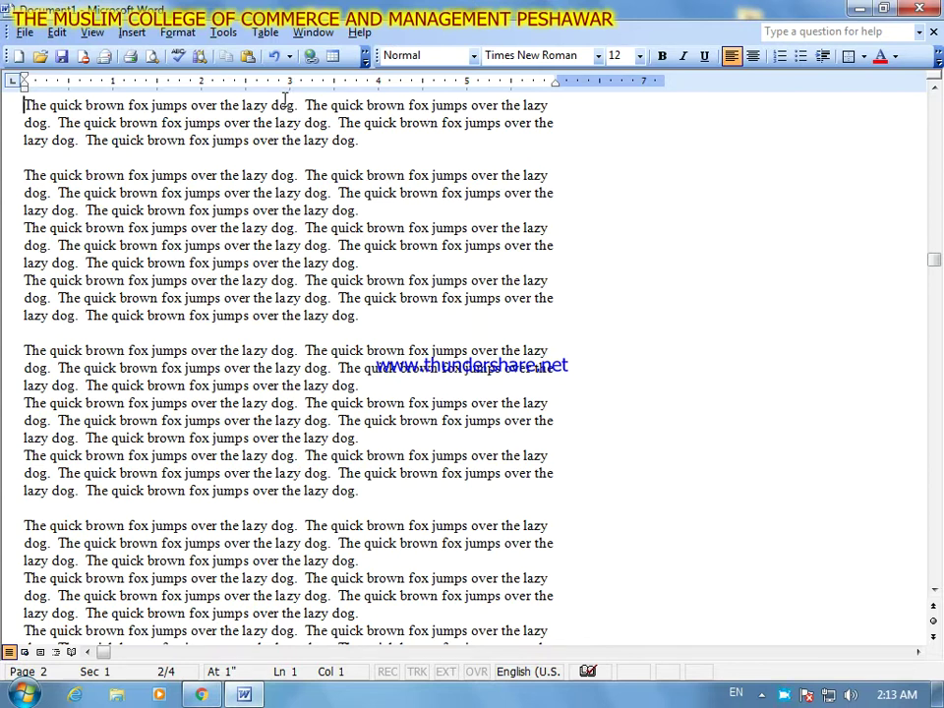
# - Switch the document to Web Layout view
pyautogui.click(88, 34)
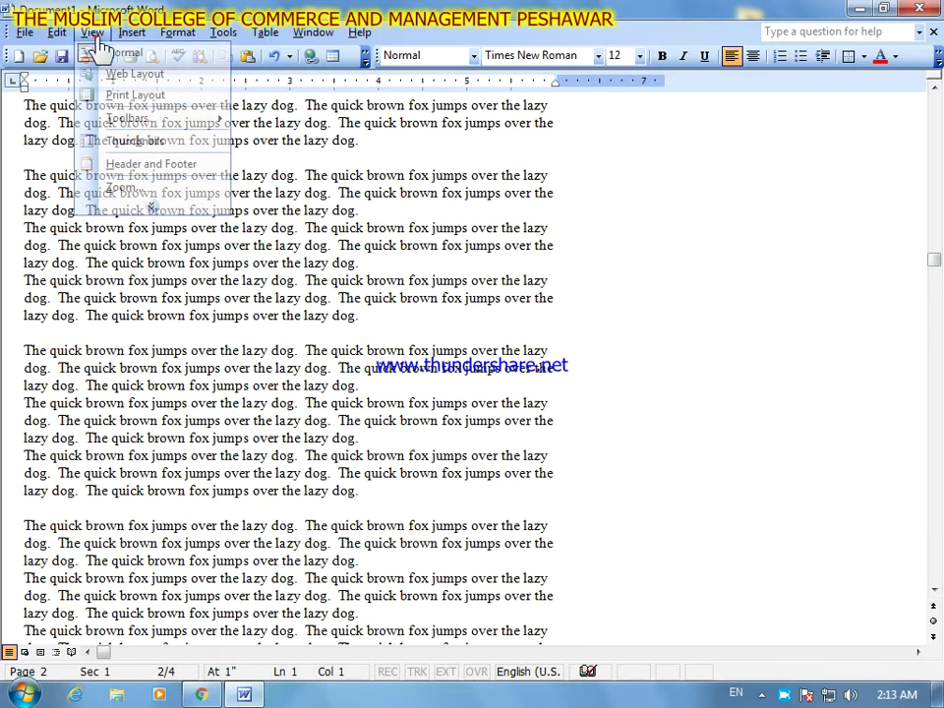
pyautogui.click(154, 202)
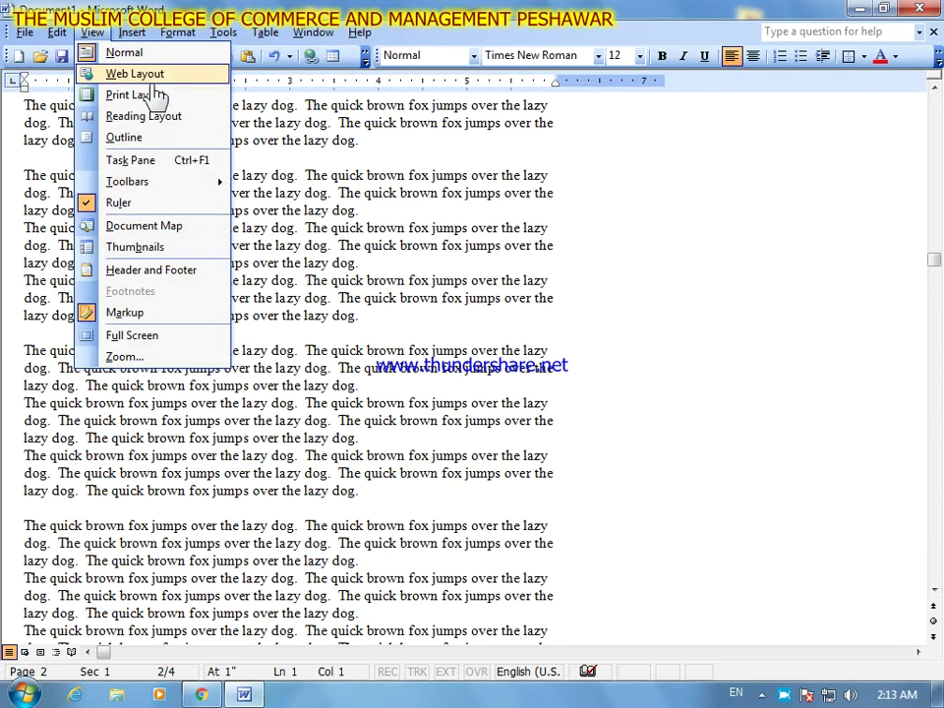
pyautogui.click(154, 83)
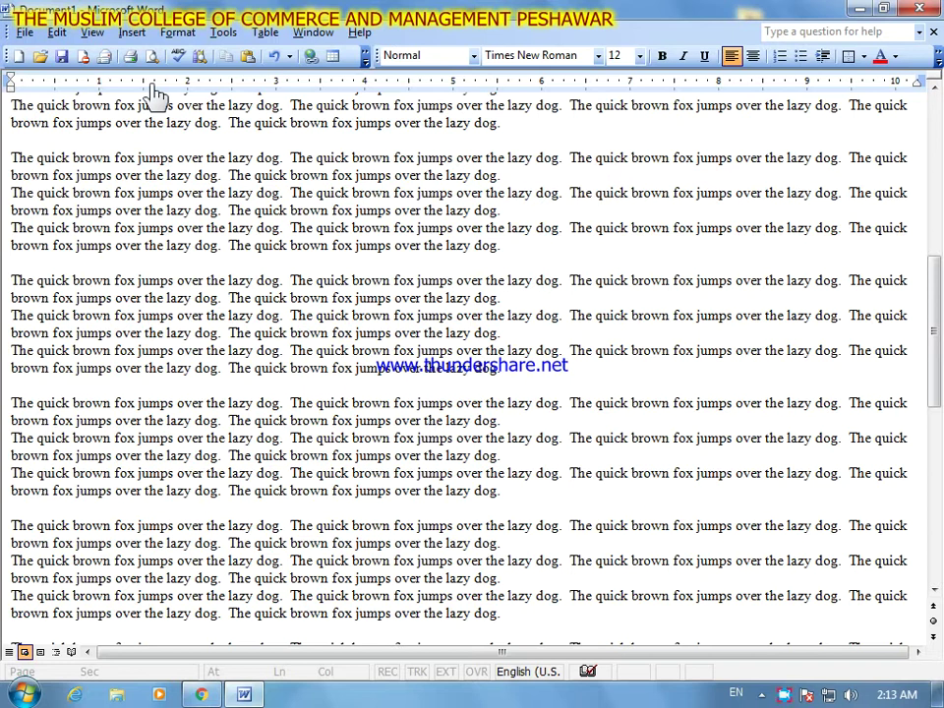
# - Switch the document back to Print Layout view
pyautogui.click(94, 34)
pyautogui.click(161, 209)
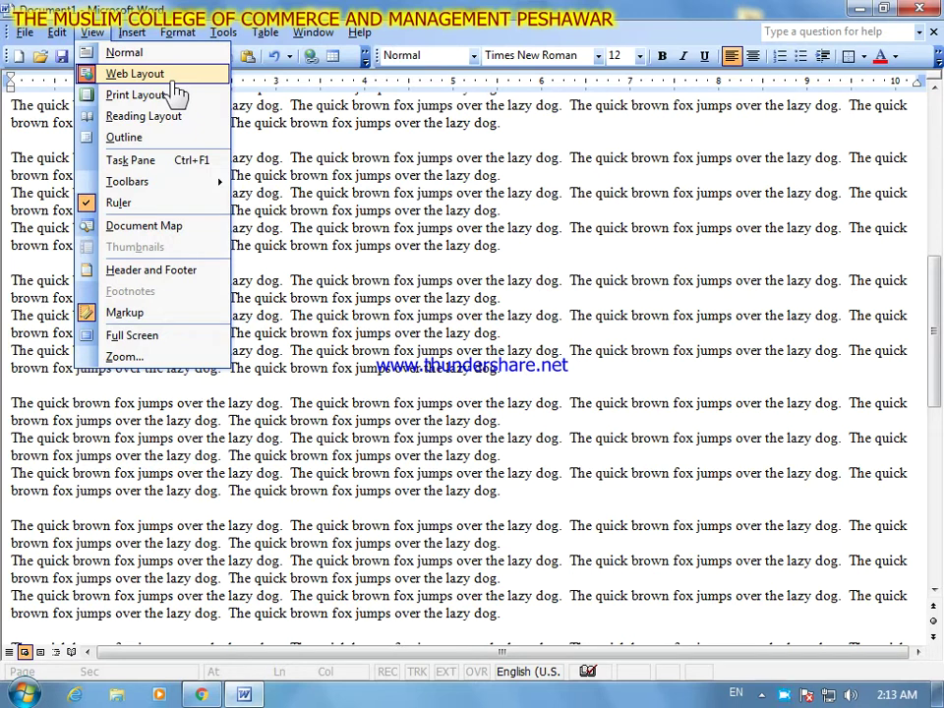
pyautogui.click(175, 95)
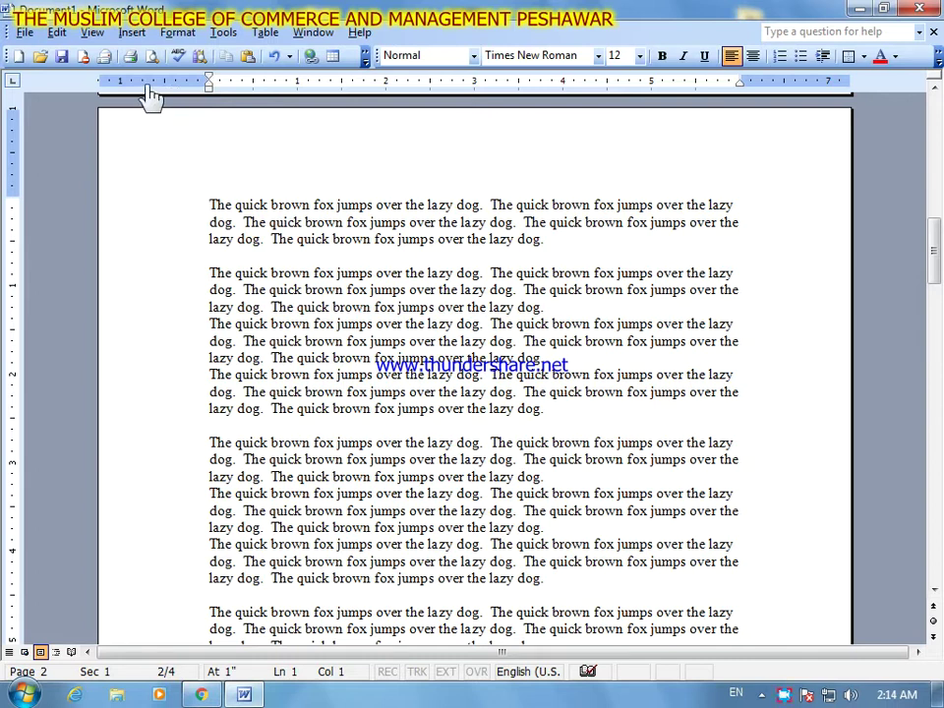
# - View the document in Reading Layout, go back to its first screens, and close the reading view
pyautogui.click(92, 33)
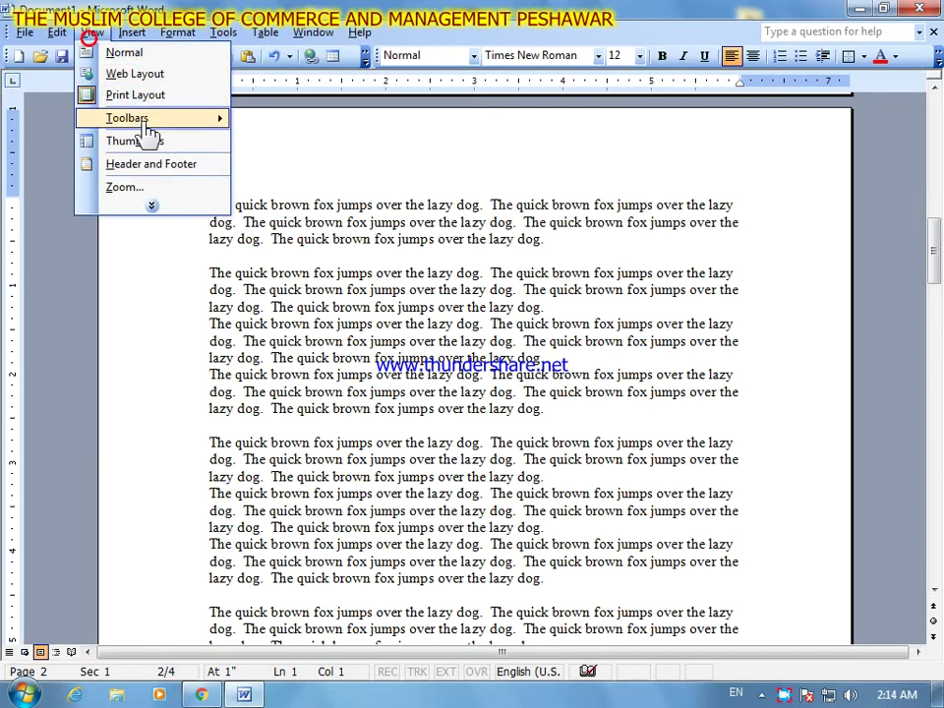
pyautogui.click(152, 205)
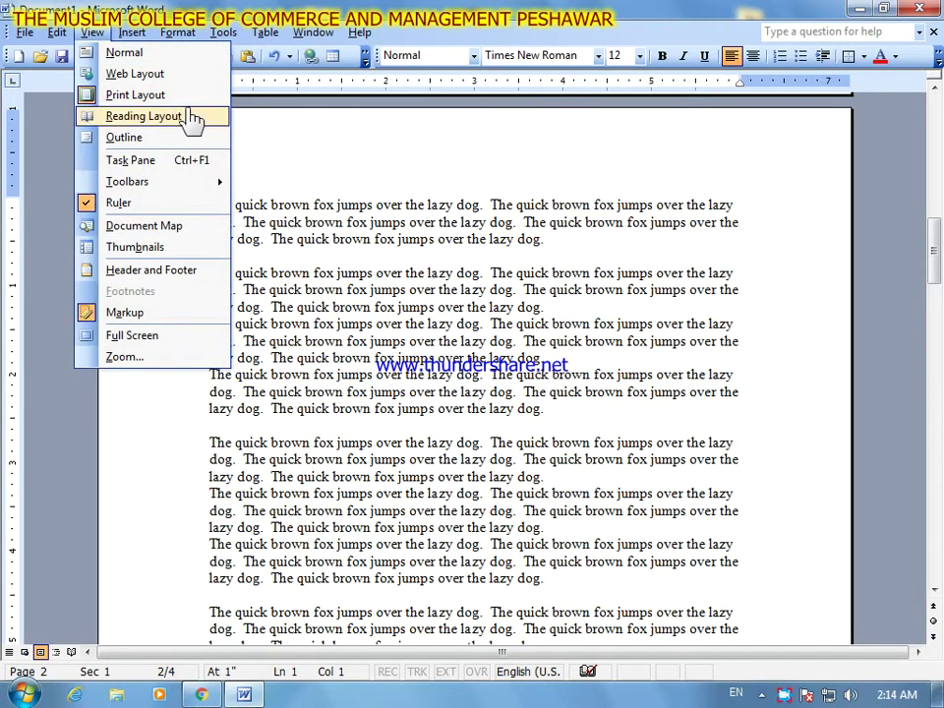
pyautogui.click(196, 117)
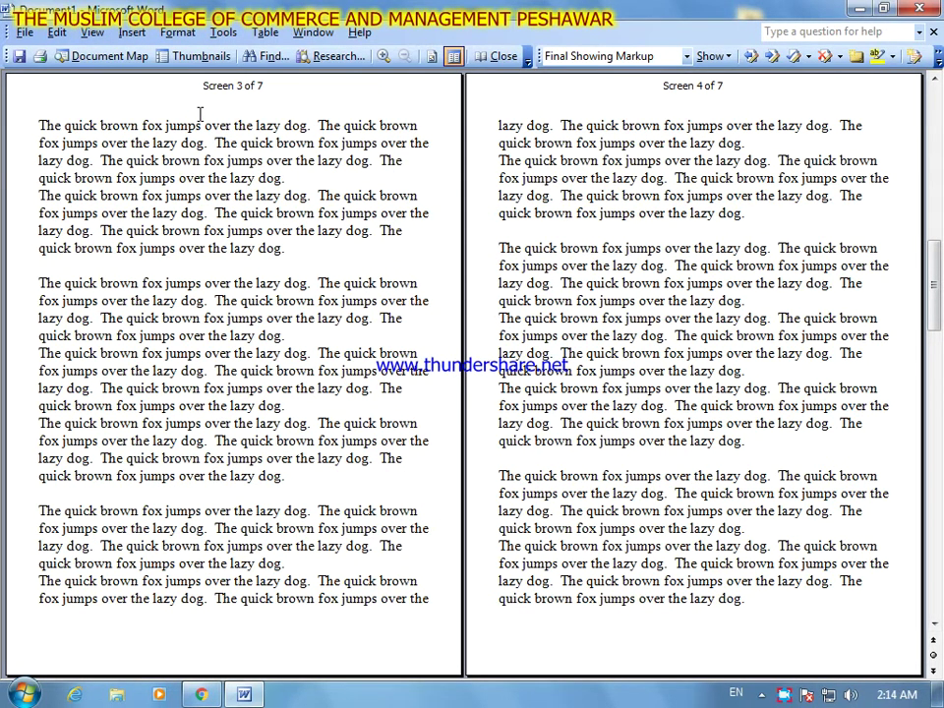
pyautogui.press('pageup')
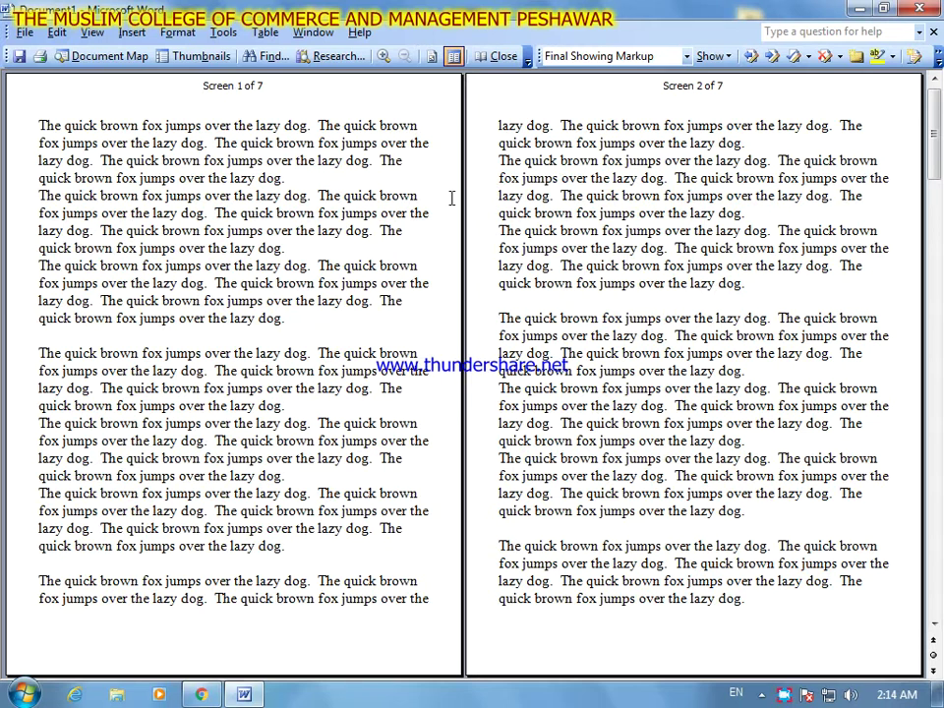
pyautogui.click(500, 56)
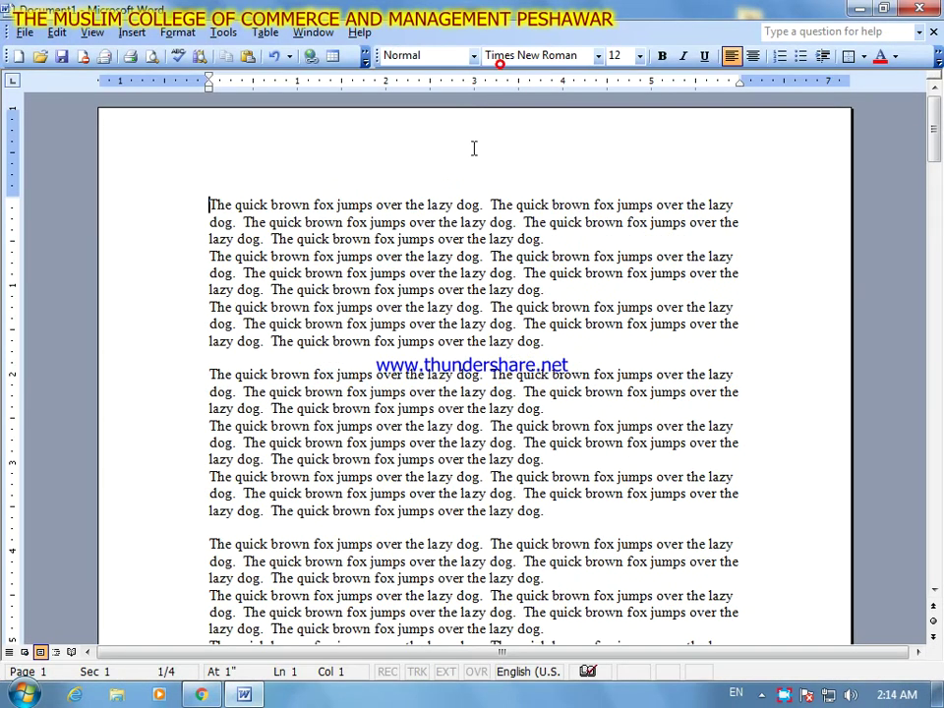
pyautogui.scroll(-5, 458, 150)
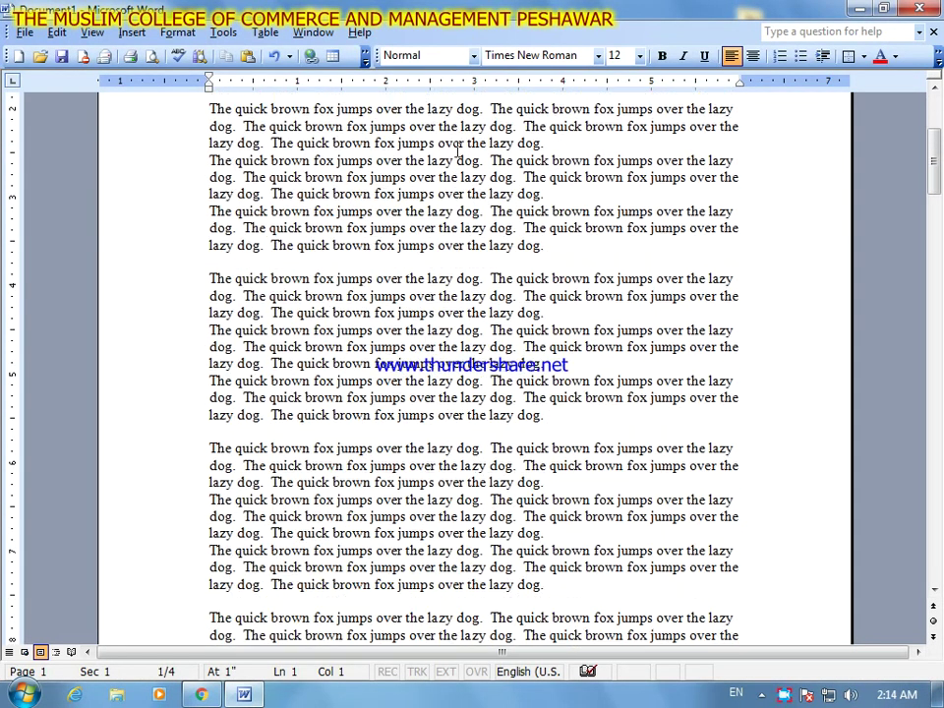
# - Look through all pages of the document in Print Layout and return to the first page
pyautogui.scroll(-15, 457, 152)
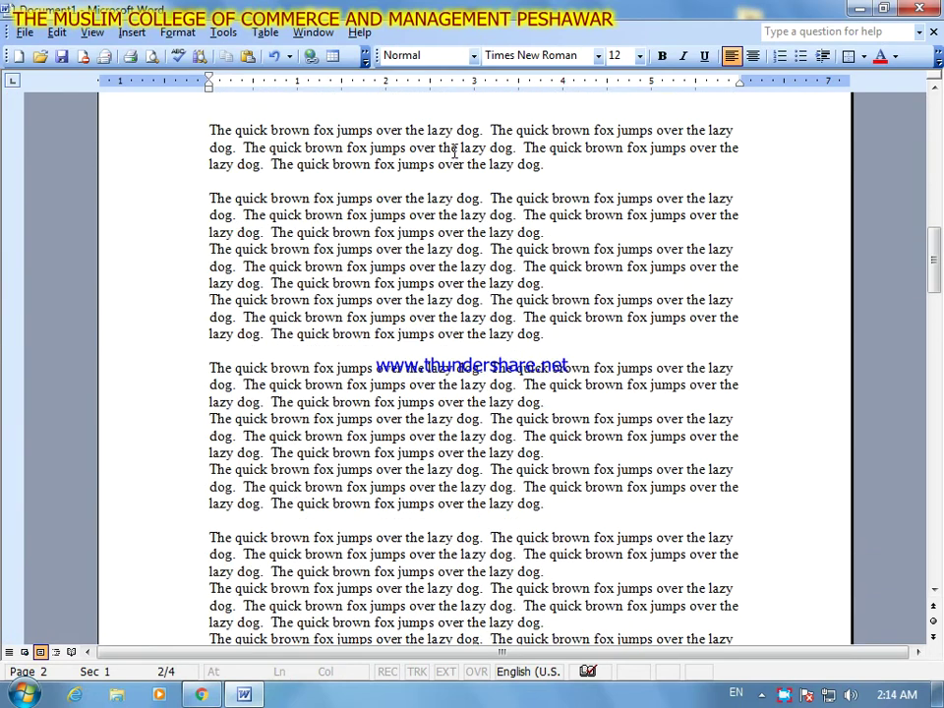
pyautogui.scroll(-12, 454, 147)
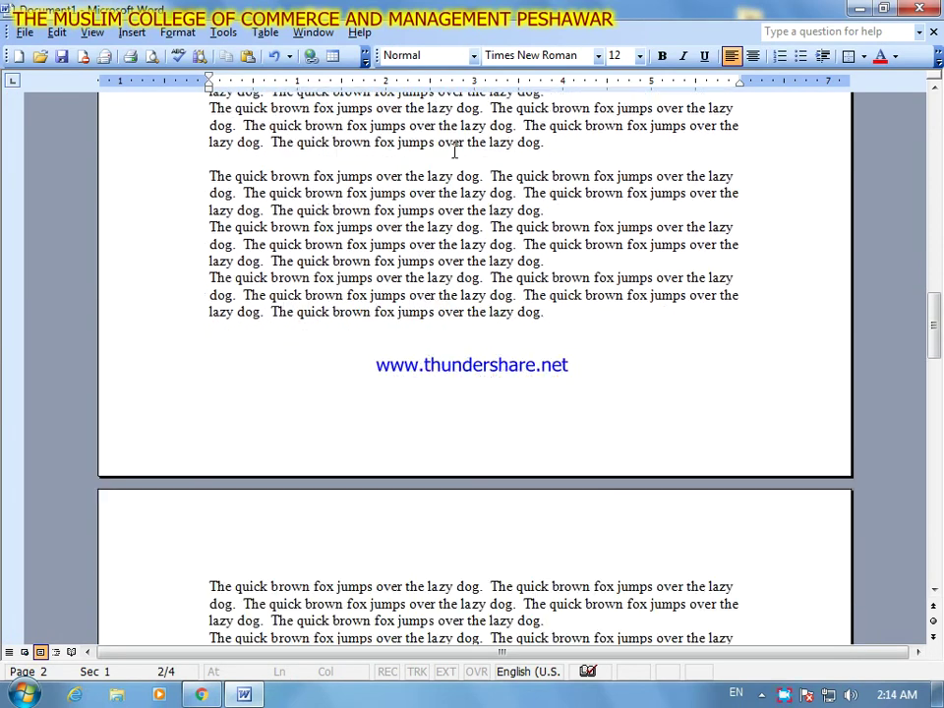
pyautogui.scroll(-18, 455, 151)
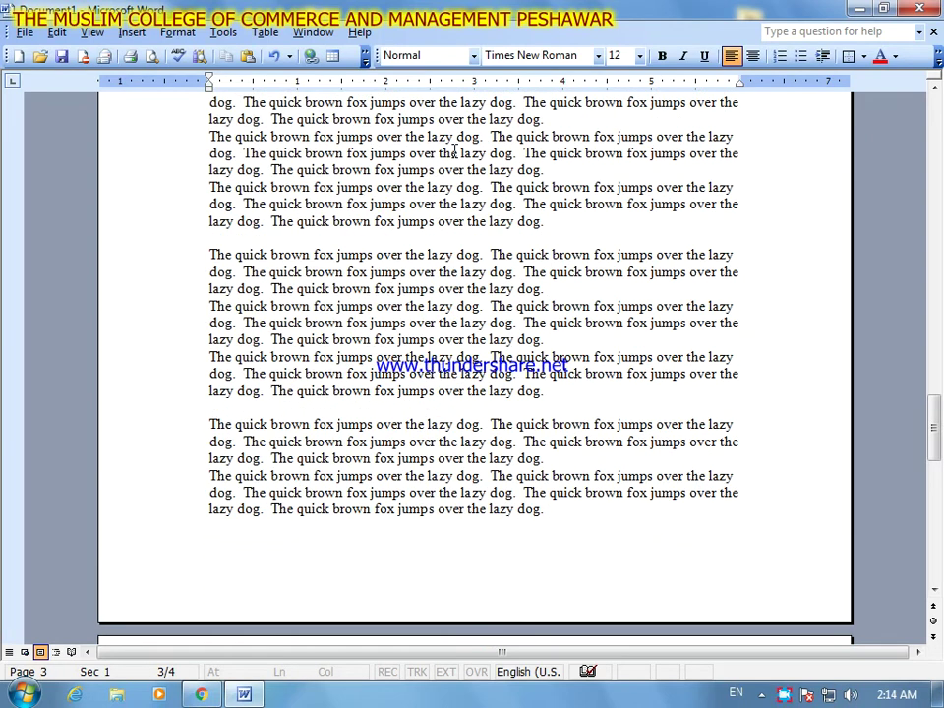
pyautogui.scroll(-18, 456, 152)
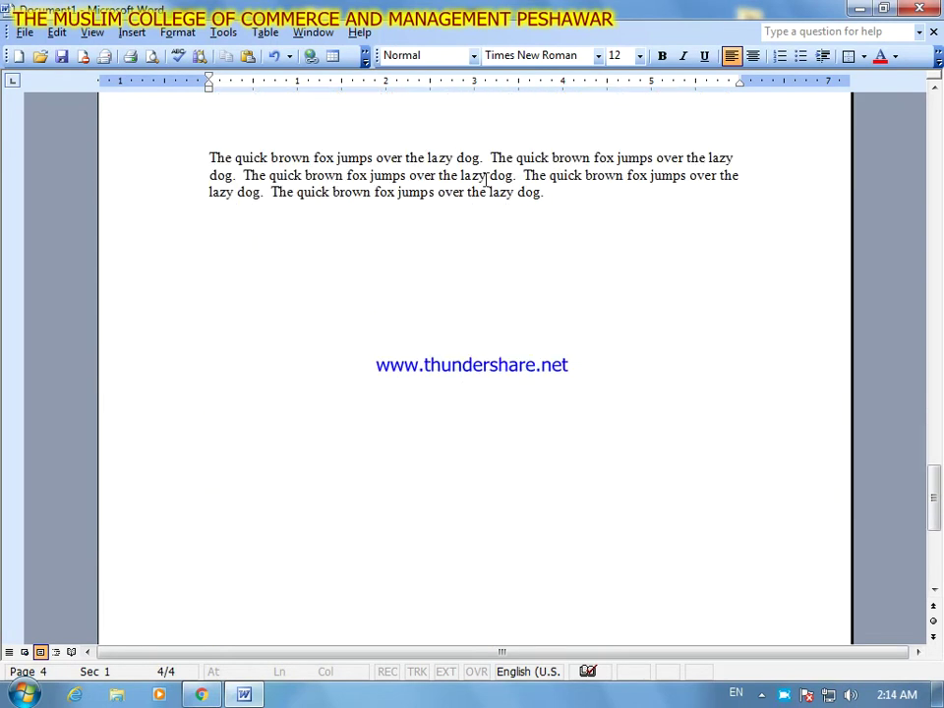
pyautogui.scroll(4, 462, 217)
pyautogui.scroll(20, 463, 215)
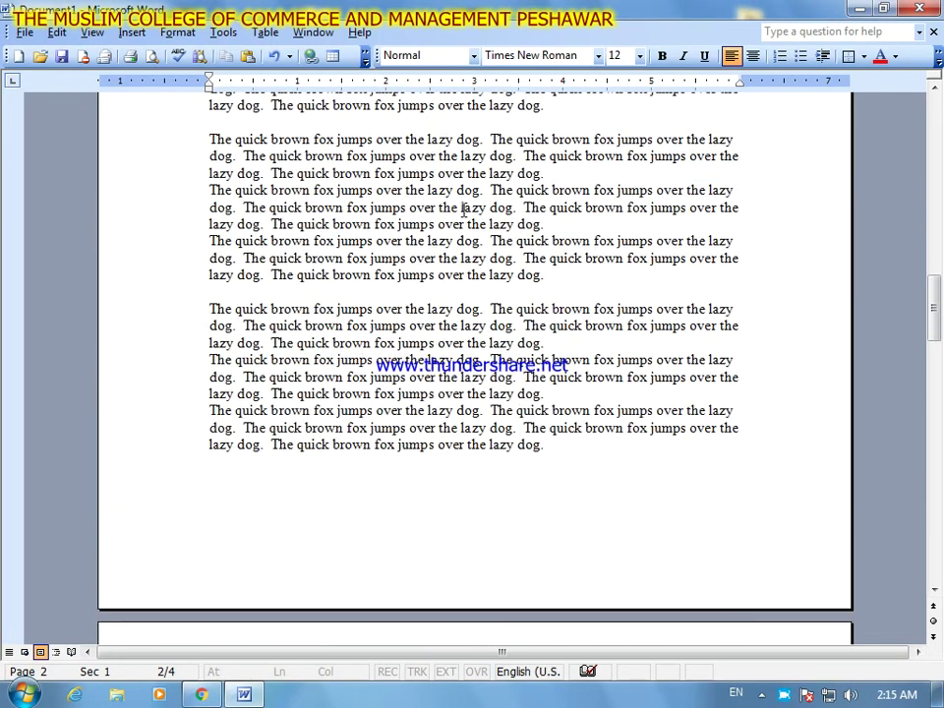
pyautogui.scroll(10, 464, 205)
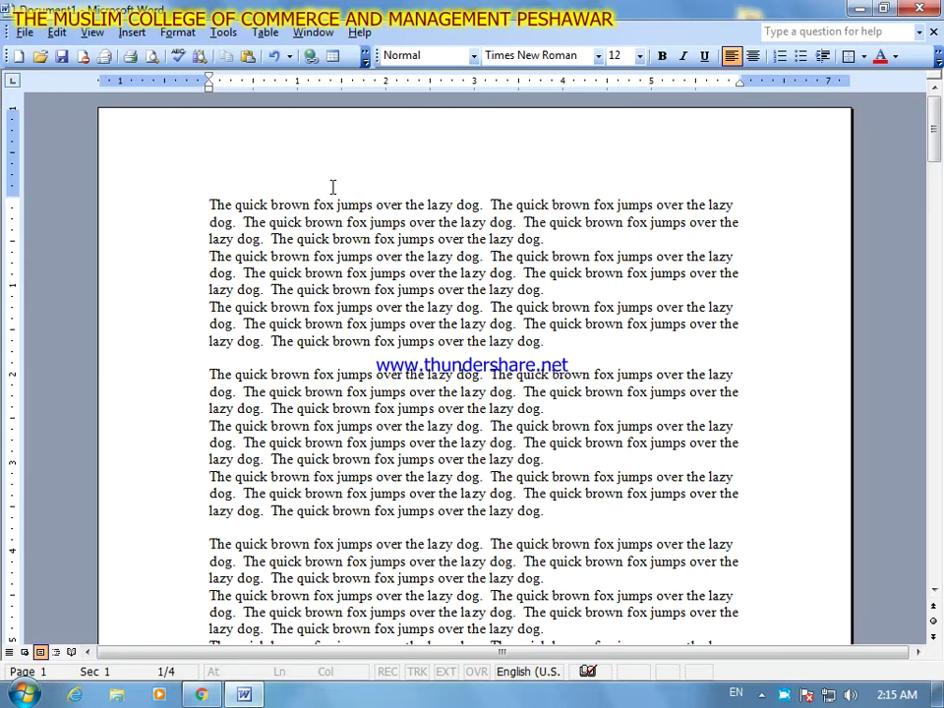
# - View the document in Reading Layout, browse through to its last screen and back, and close the reading view
pyautogui.click(93, 32)
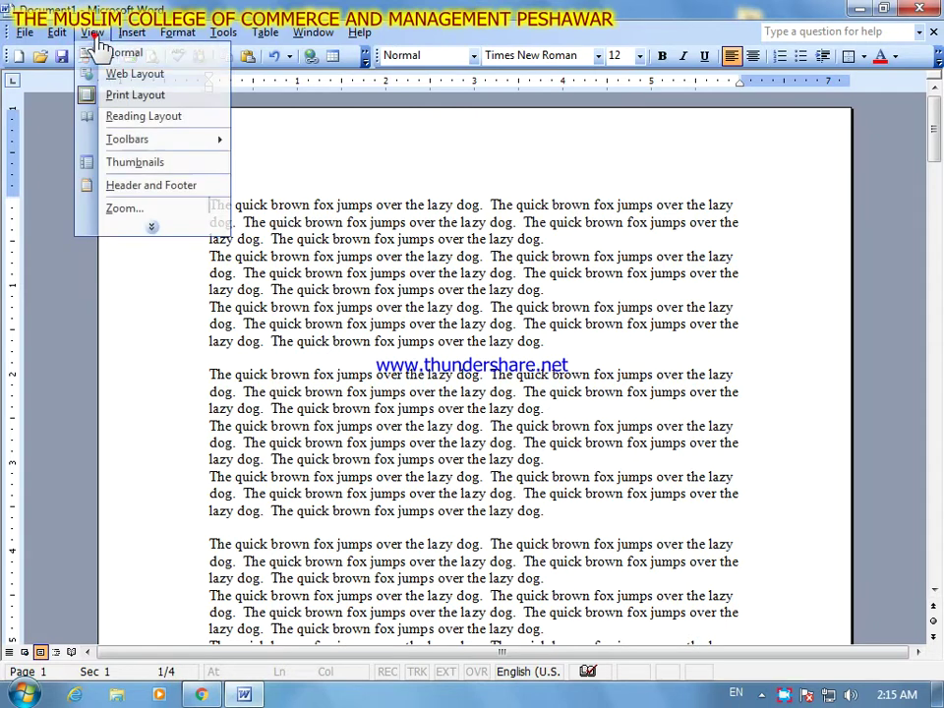
pyautogui.click(134, 225)
pyautogui.click(167, 123)
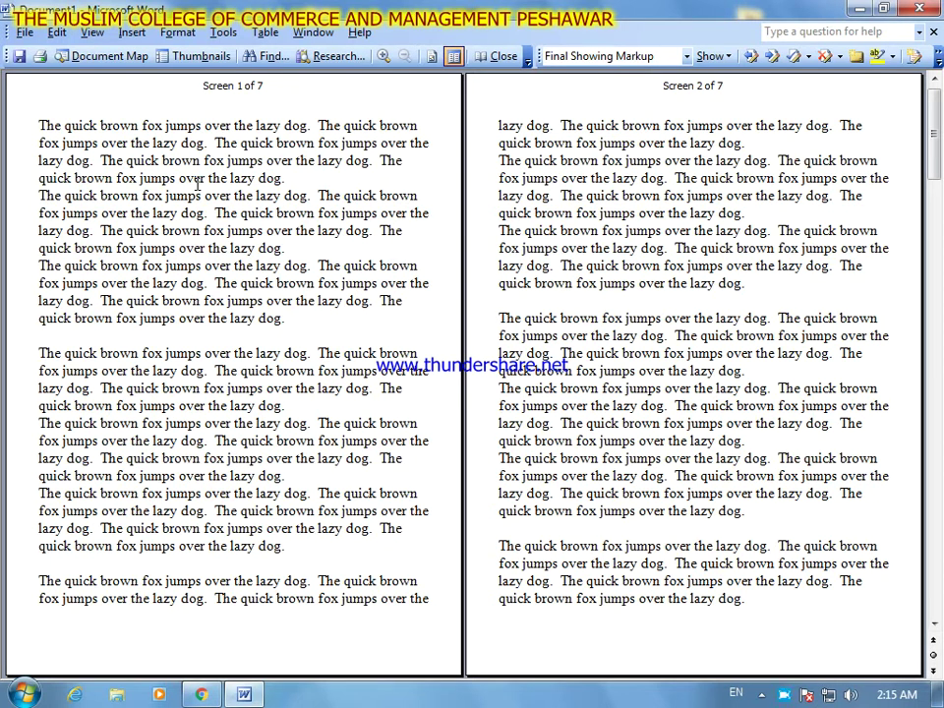
pyautogui.scroll(-4, 290, 295)
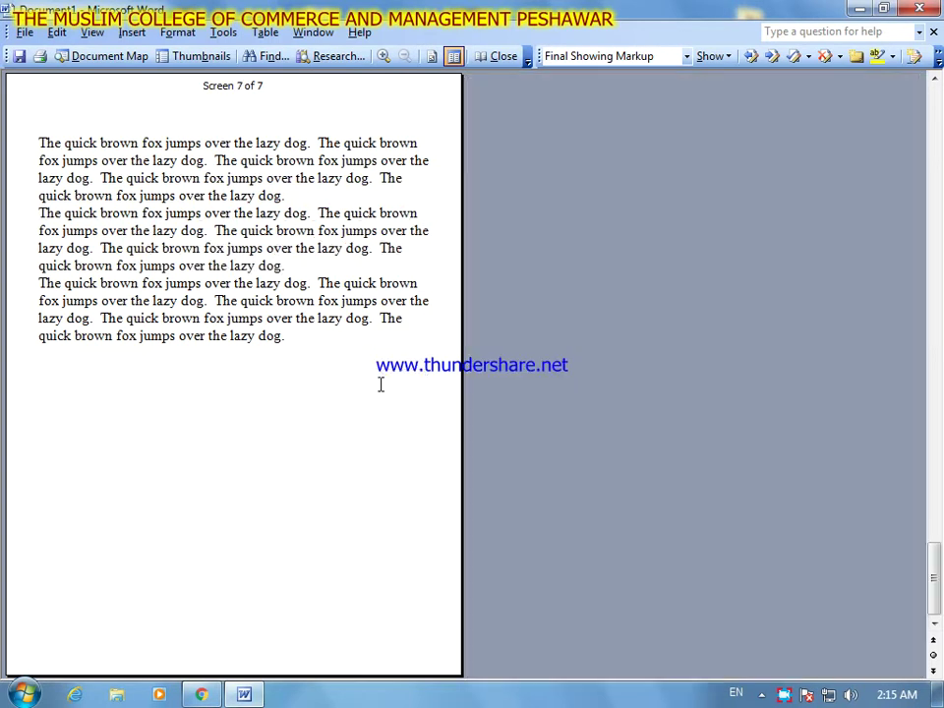
pyautogui.scroll(4, 380, 385)
pyautogui.scroll(-1, 381, 384)
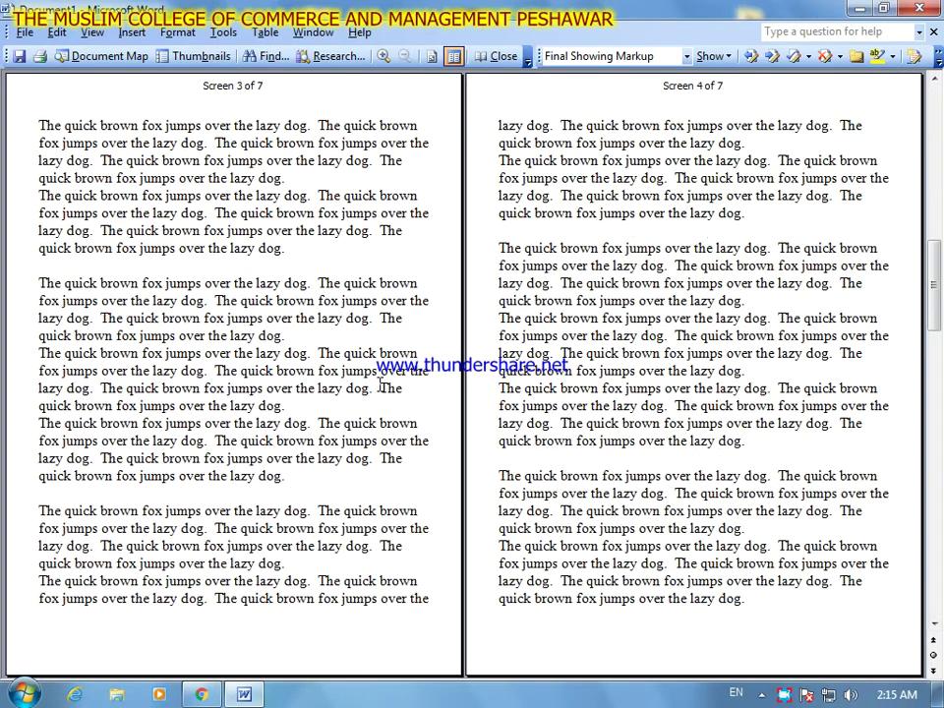
pyautogui.scroll(-3, 380, 385)
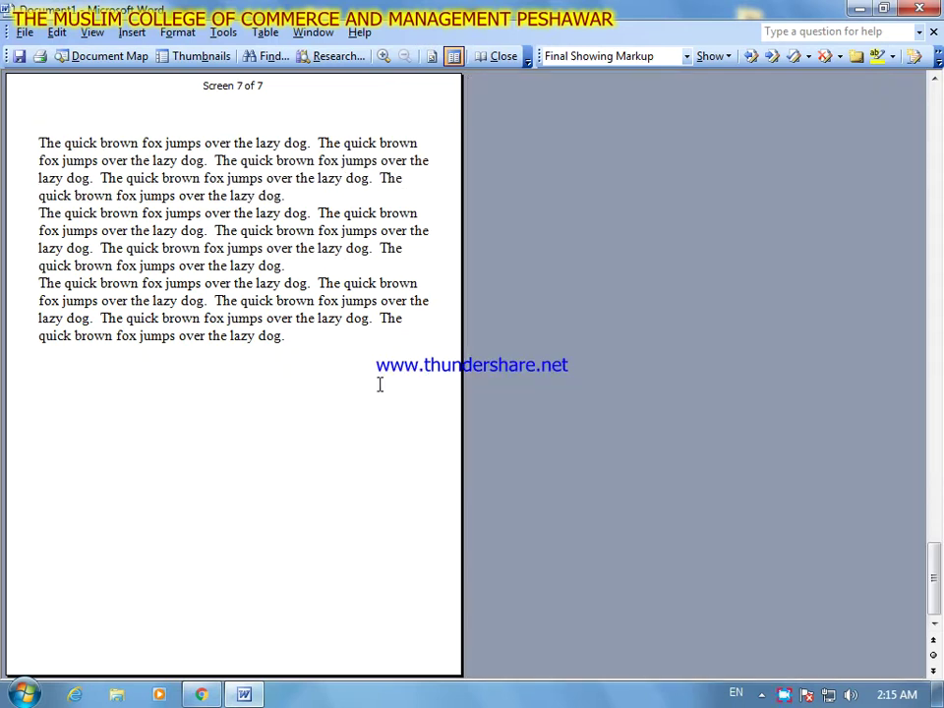
pyautogui.scroll(4, 380, 384)
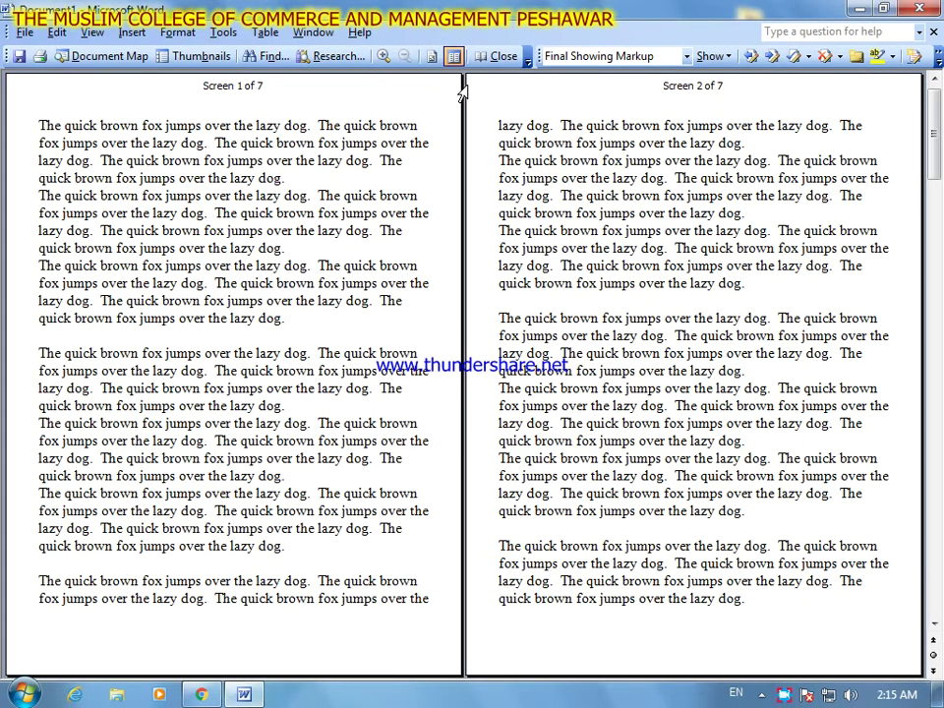
pyautogui.click(504, 57)
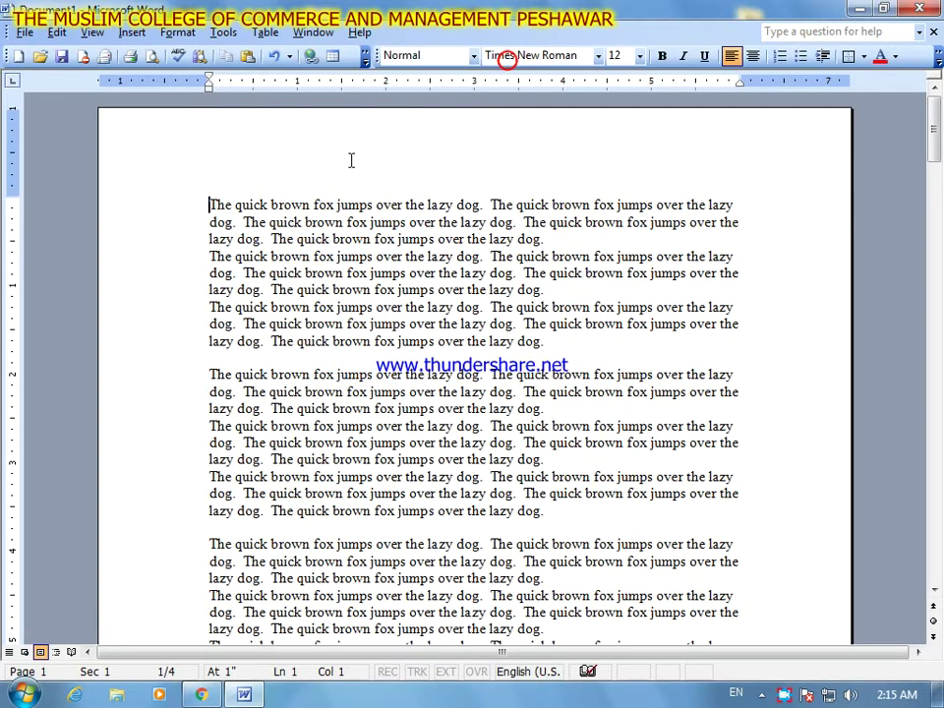
# - Switch the document to Outline view
pyautogui.click(97, 33)
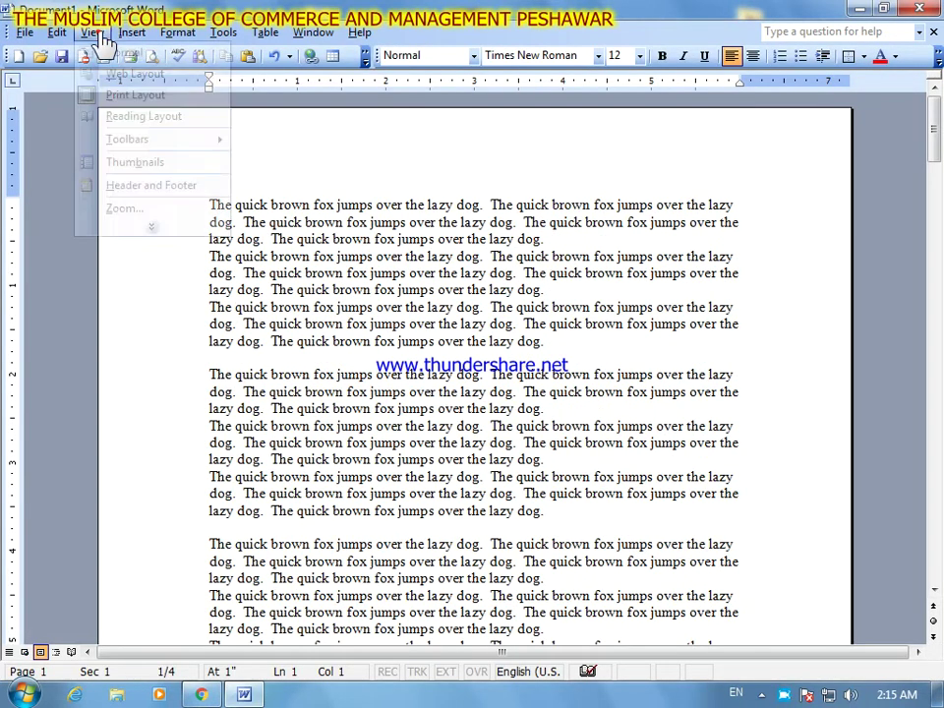
pyautogui.click(155, 236)
pyautogui.click(204, 148)
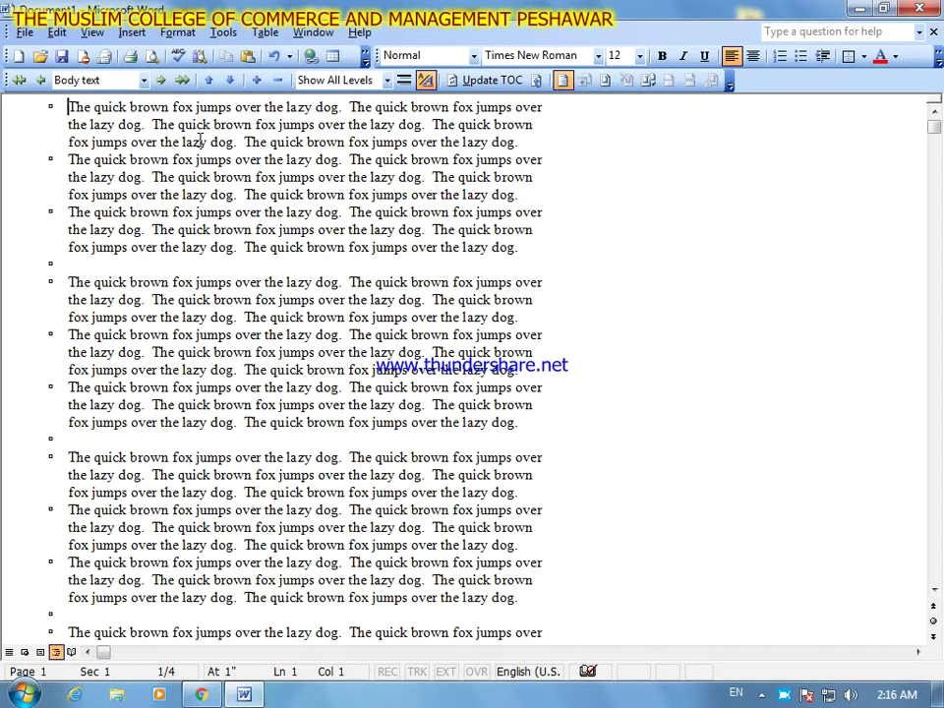
# - Show the Getting Started task pane beside the document and close it again
pyautogui.click(93, 33)
pyautogui.click(155, 250)
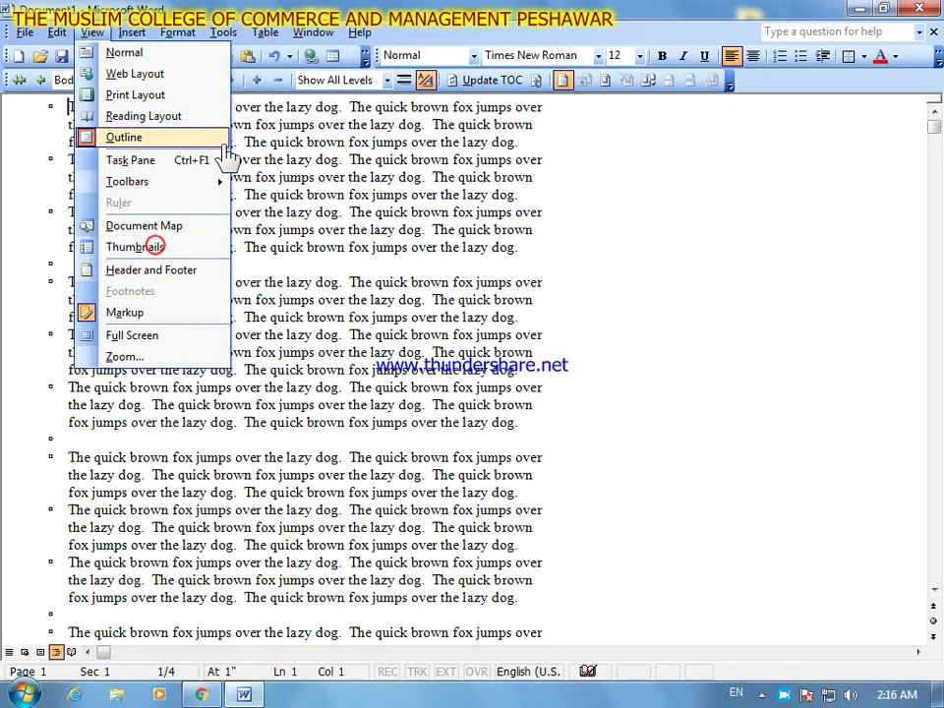
pyautogui.click(169, 161)
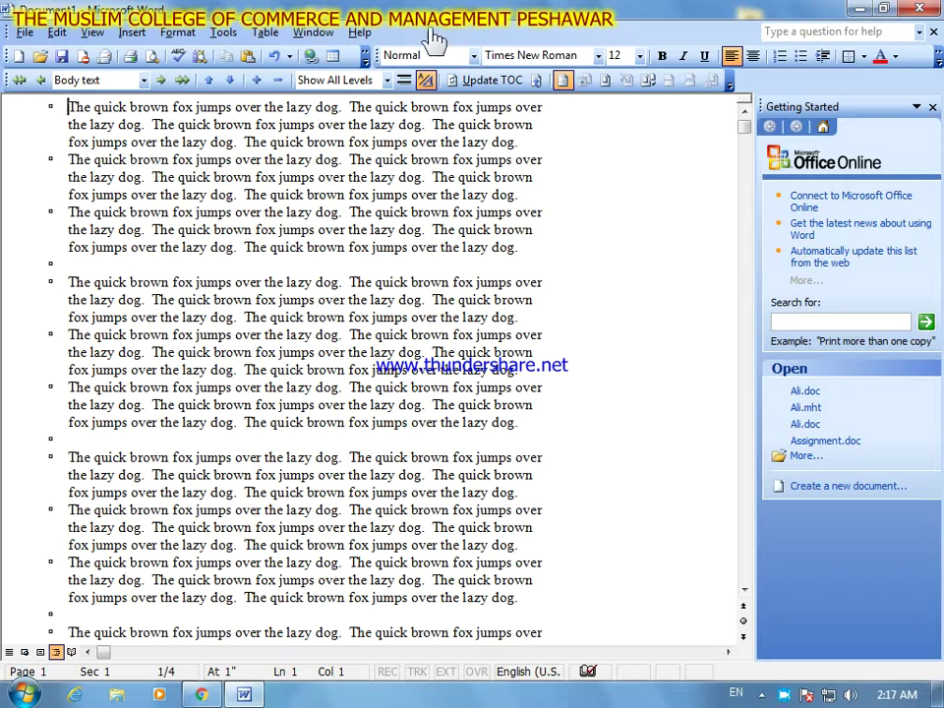
pyautogui.click(932, 108)
# - Switch the document back to Print Layout view and dismiss the Windows color scheme prompt without changing the scheme
pyautogui.click(93, 32)
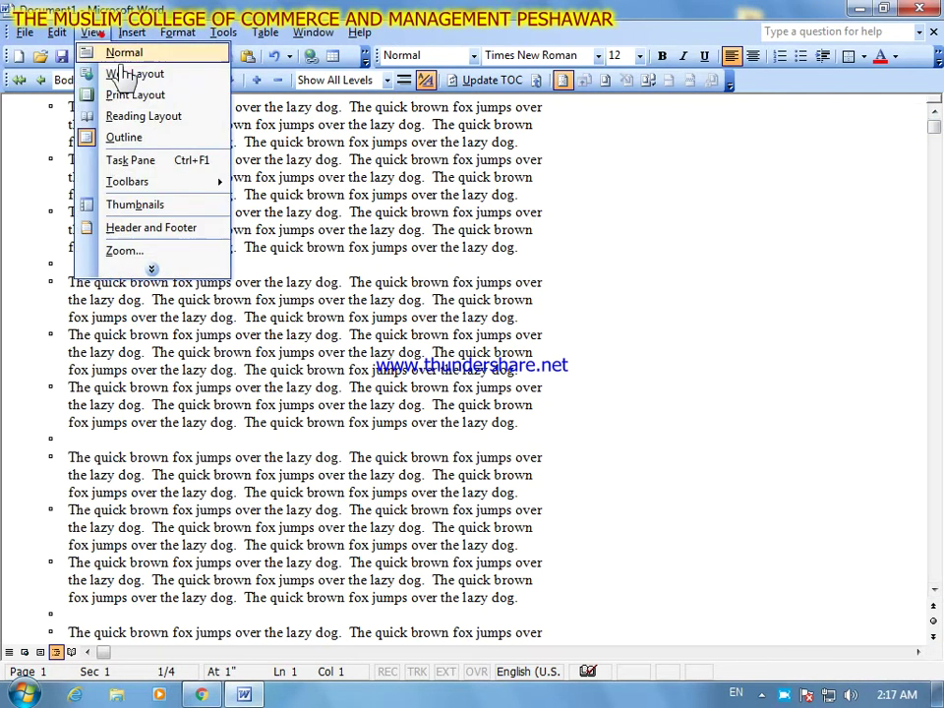
pyautogui.click(159, 104)
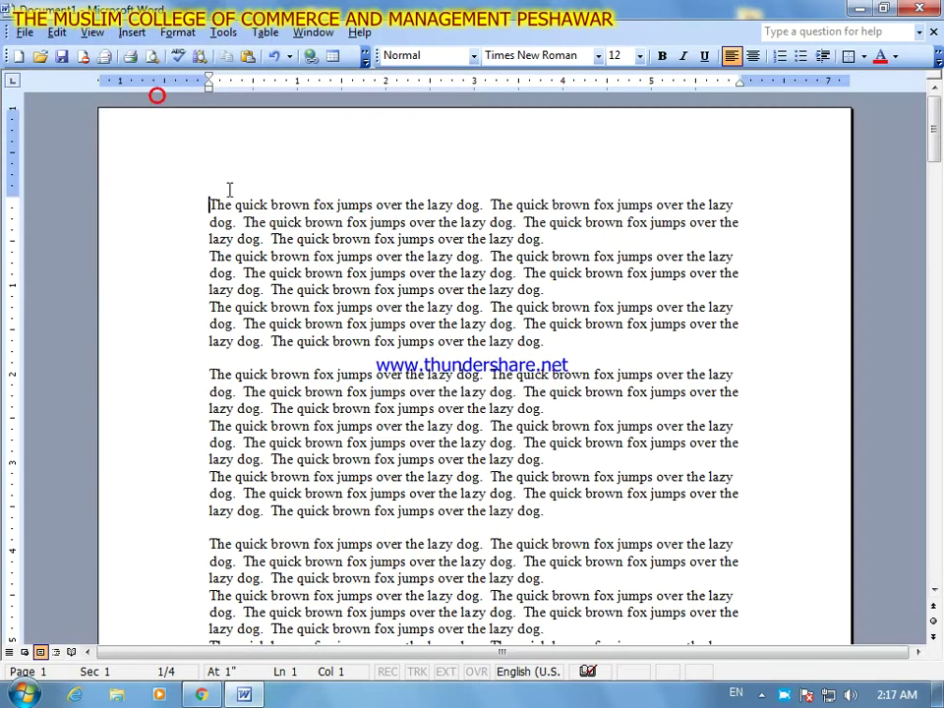
pyautogui.click(92, 33)
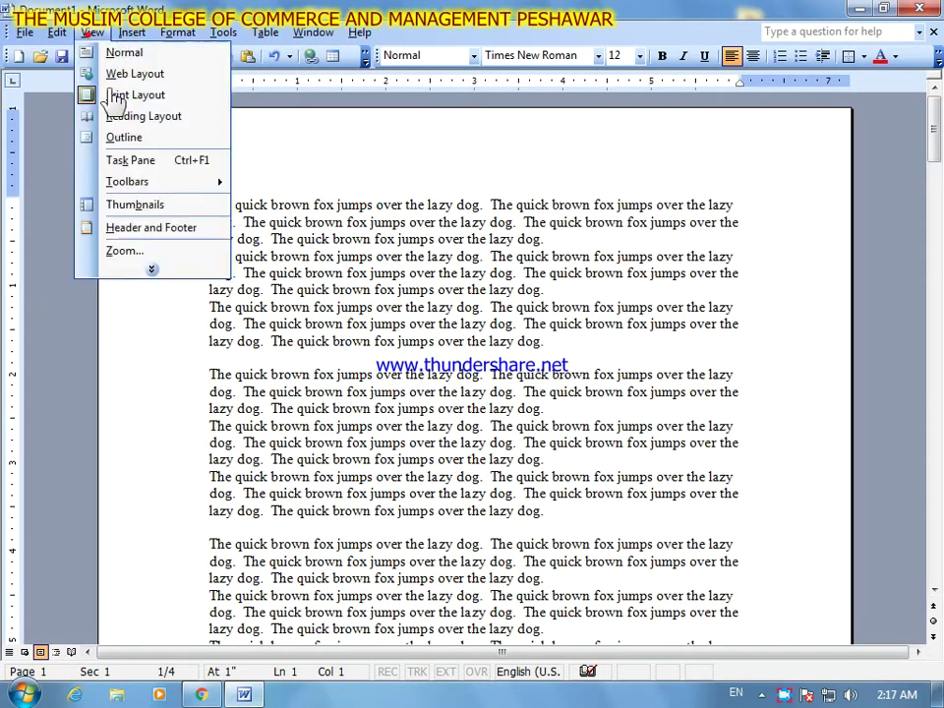
pyautogui.click(151, 271)
pyautogui.moveTo(197, 192)
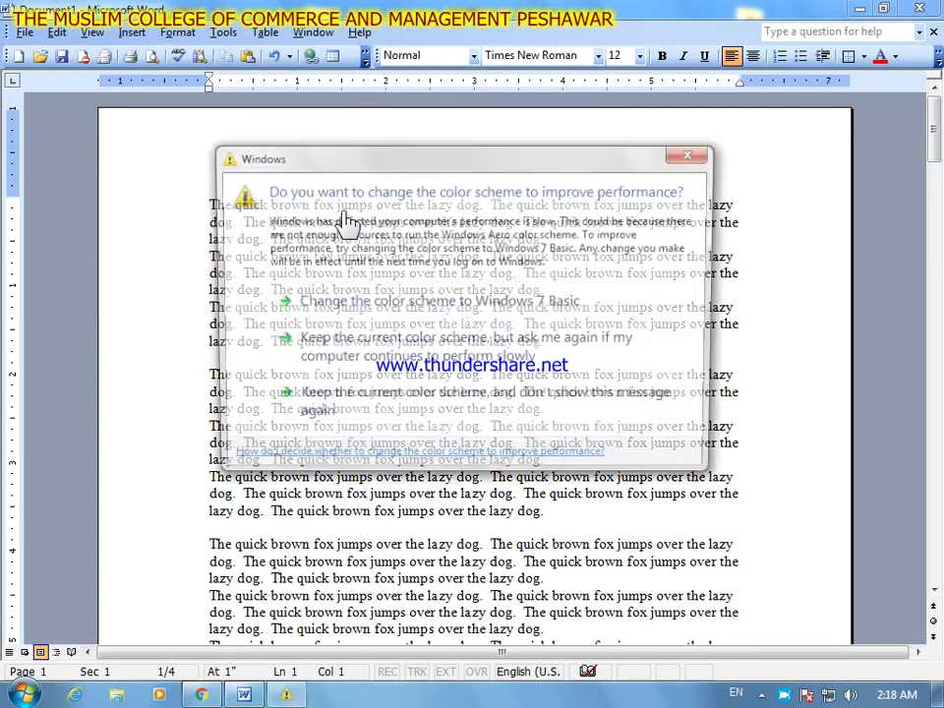
pyautogui.click(707, 155)
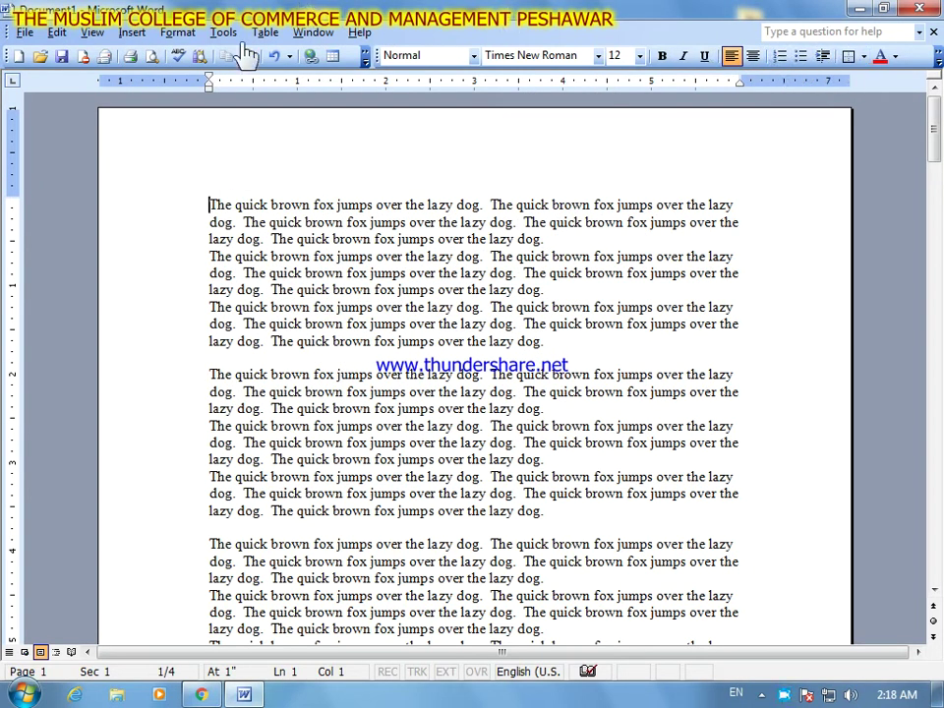
# - Show the AutoText toolbar and hide it again
pyautogui.click(93, 33)
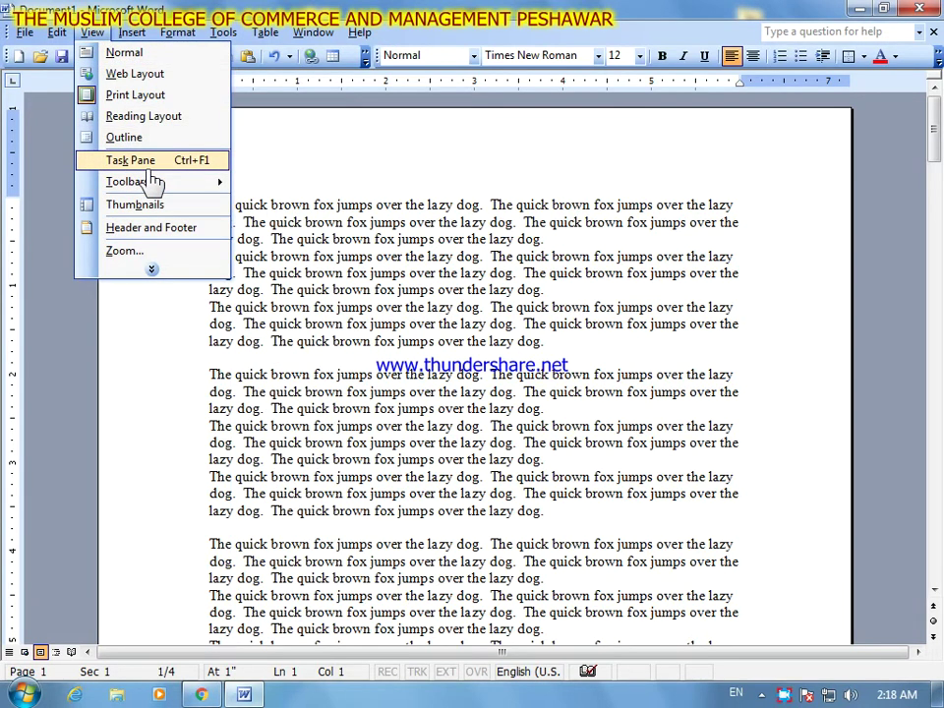
pyautogui.moveTo(123, 183)
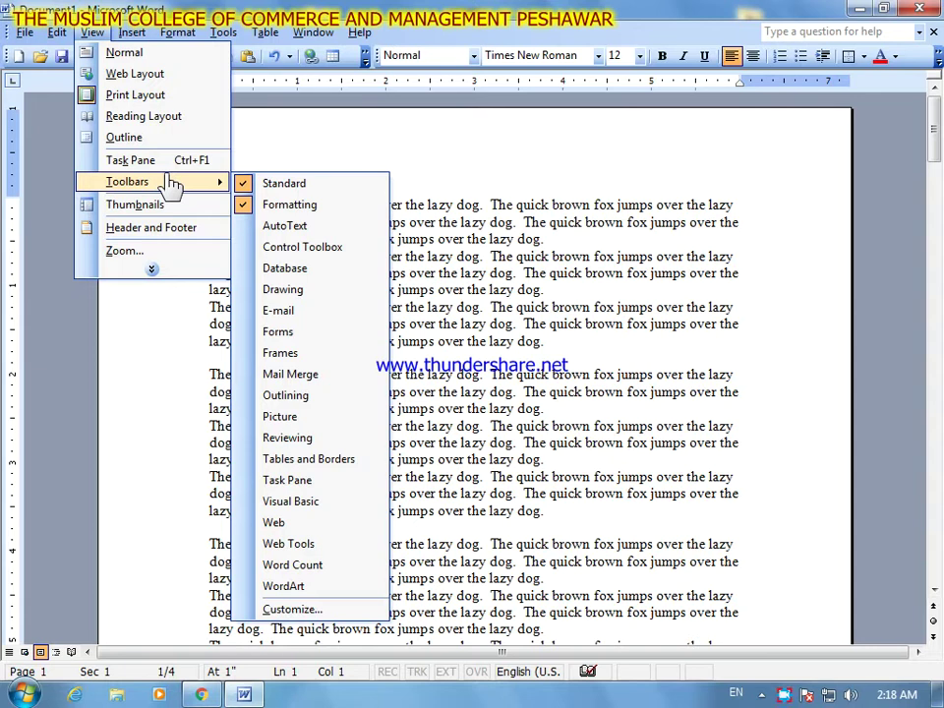
pyautogui.click(330, 230)
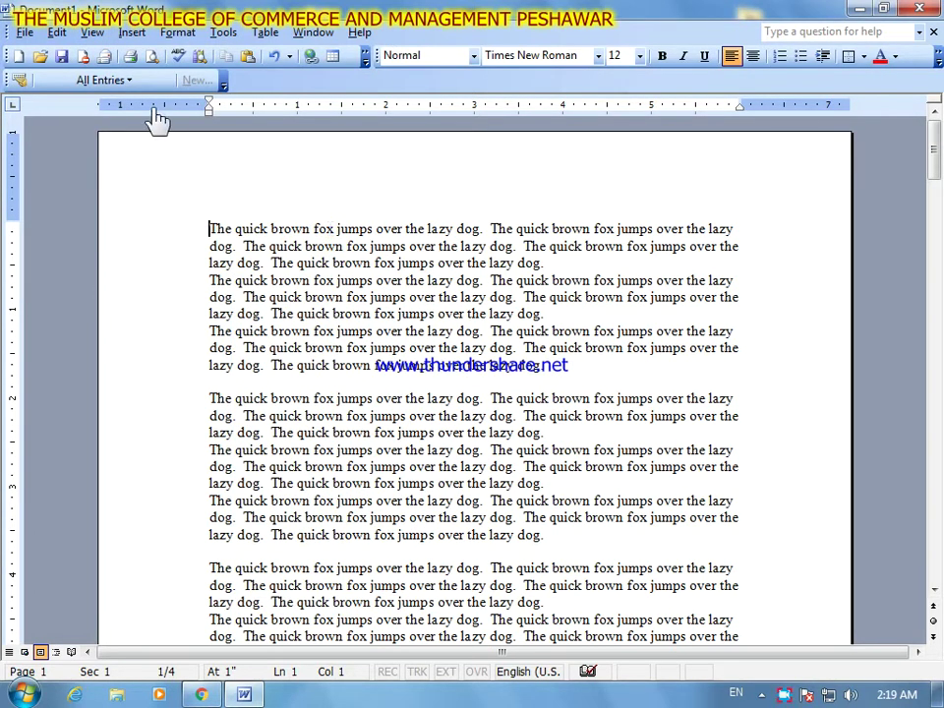
pyautogui.click(222, 83)
pyautogui.click(223, 85)
pyautogui.click(91, 32)
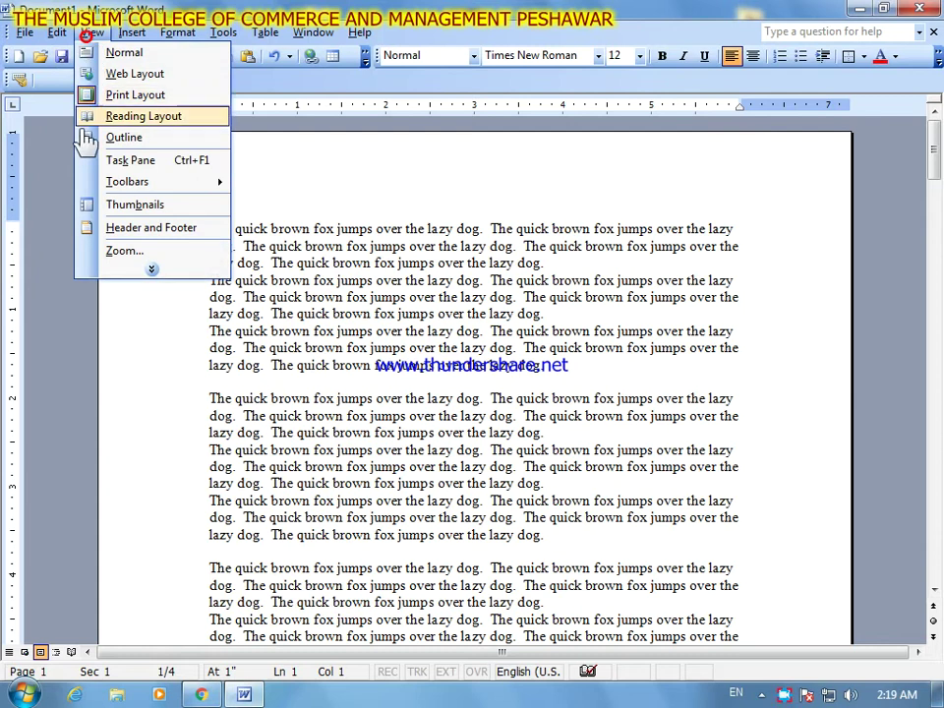
pyautogui.click(293, 223)
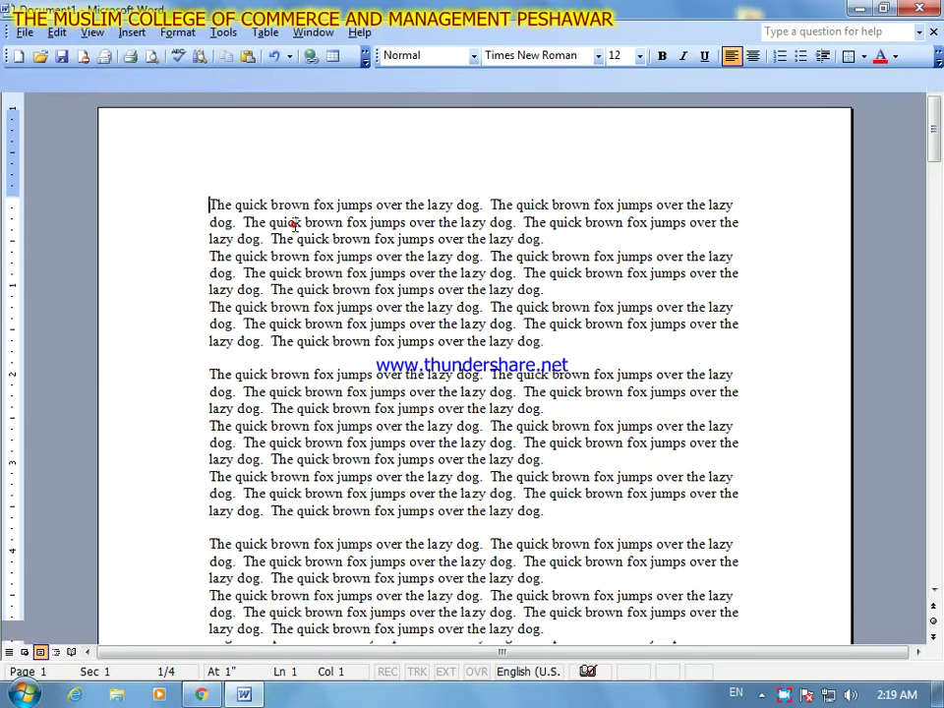
# - Show the Drawing toolbar
pyautogui.click(92, 32)
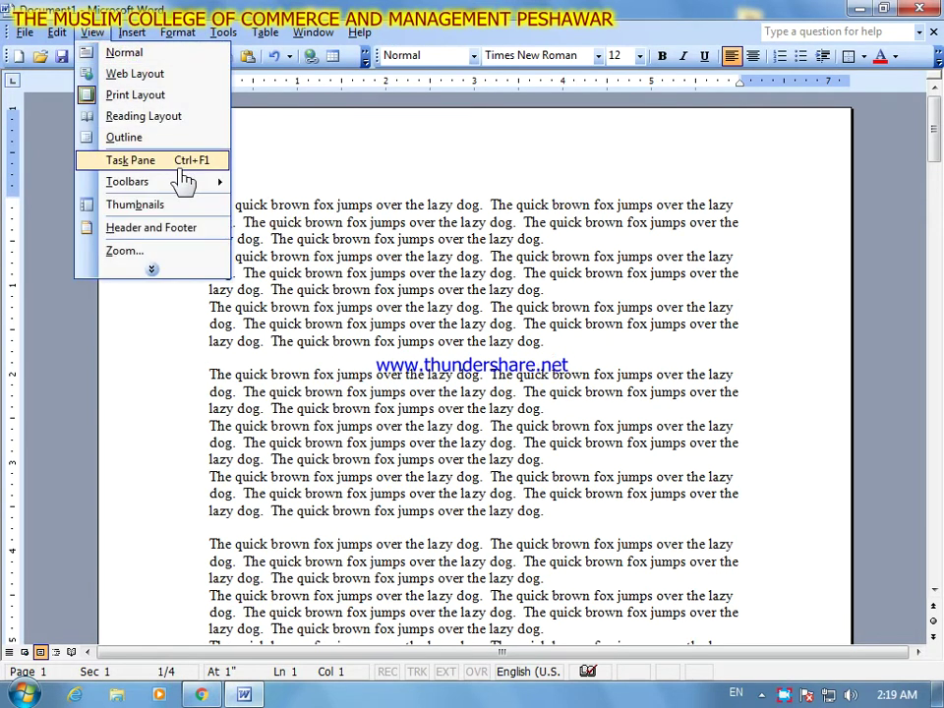
pyautogui.moveTo(184, 187)
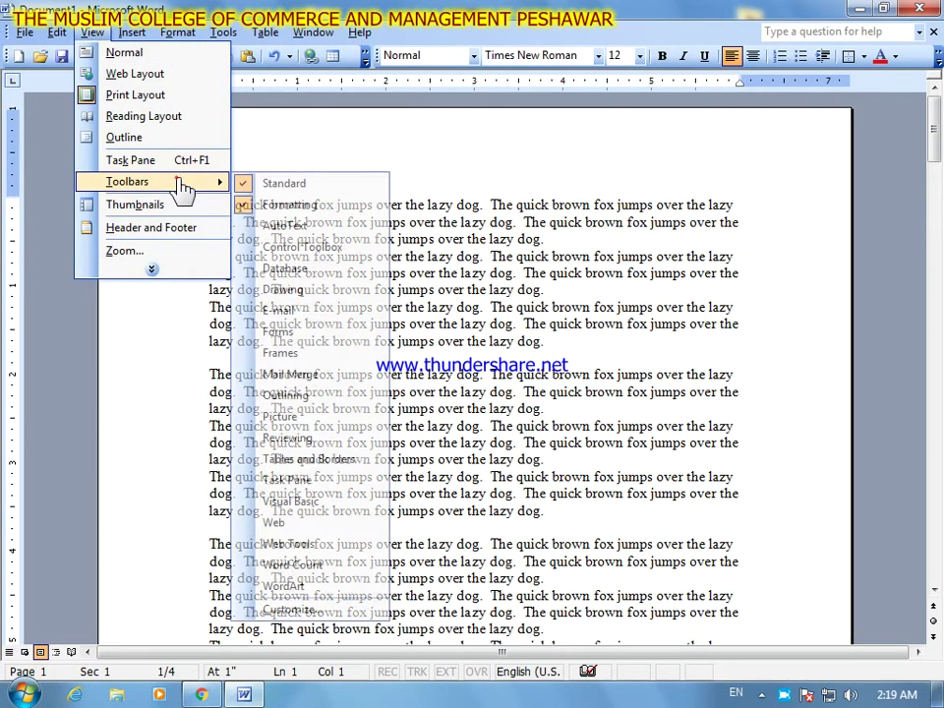
pyautogui.click(344, 290)
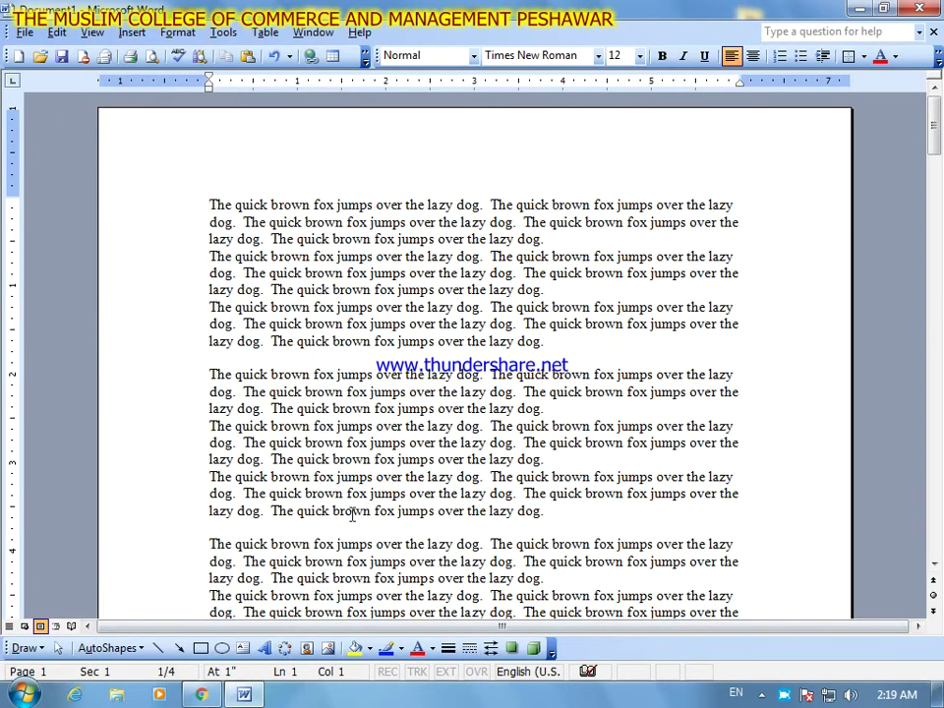
# - Show the WordArt toolbar and close it again
pyautogui.click(92, 33)
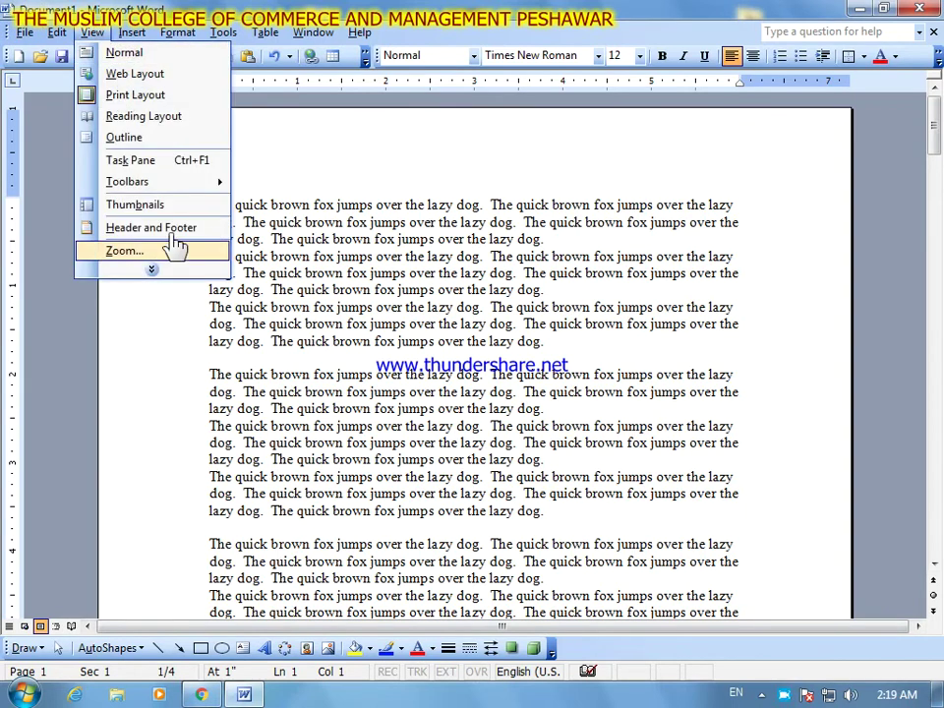
pyautogui.moveTo(188, 187)
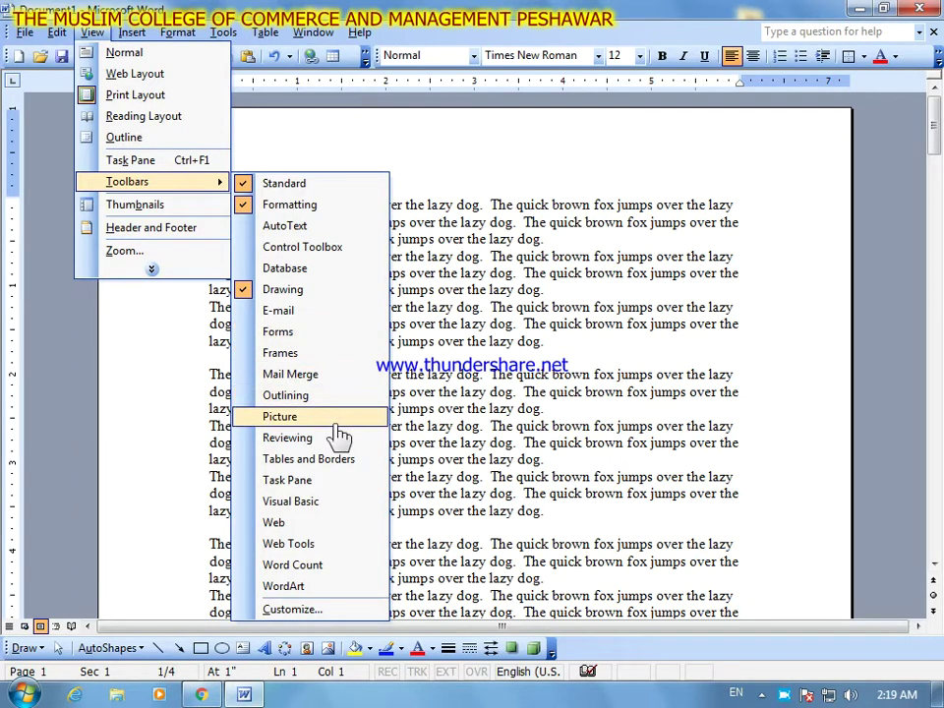
pyautogui.click(339, 586)
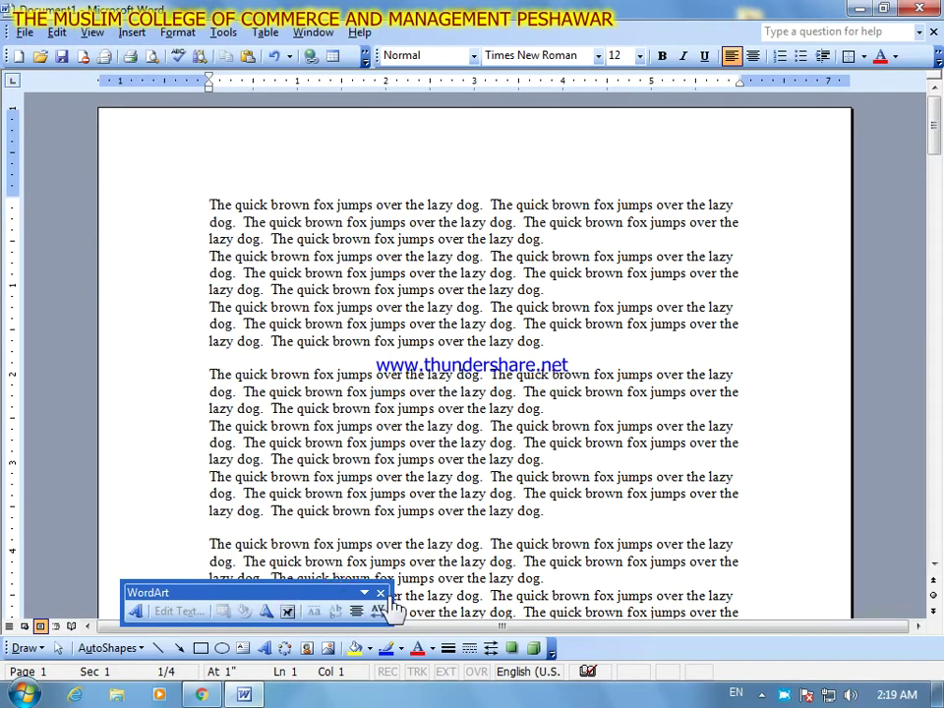
pyautogui.click(381, 594)
# - Show the Picture toolbar and dock it beneath the Drawing toolbar
pyautogui.click(91, 33)
pyautogui.click(158, 271)
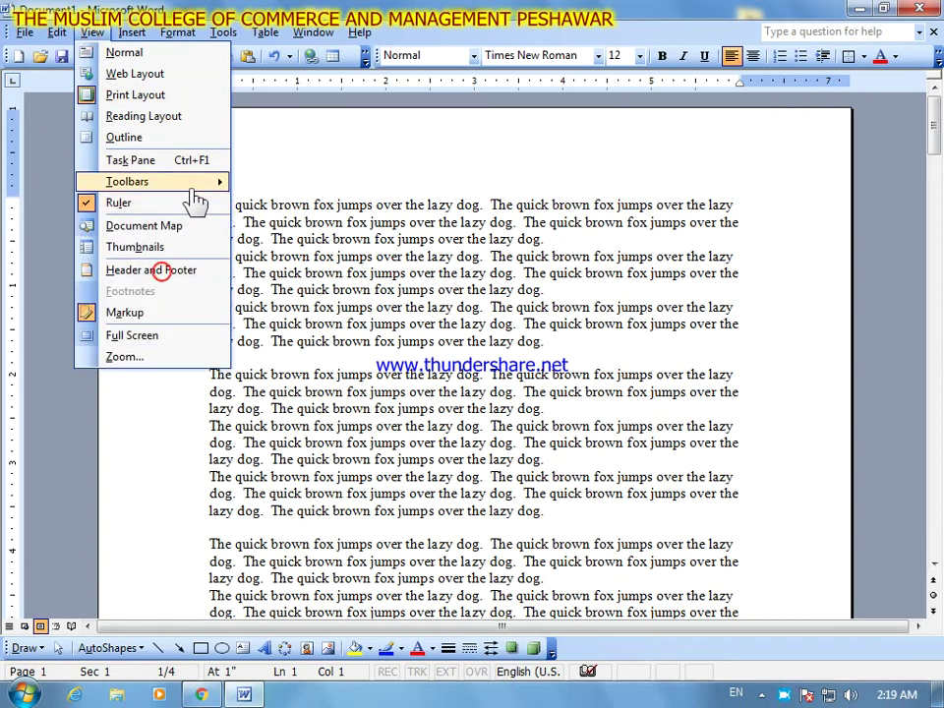
pyautogui.click(189, 185)
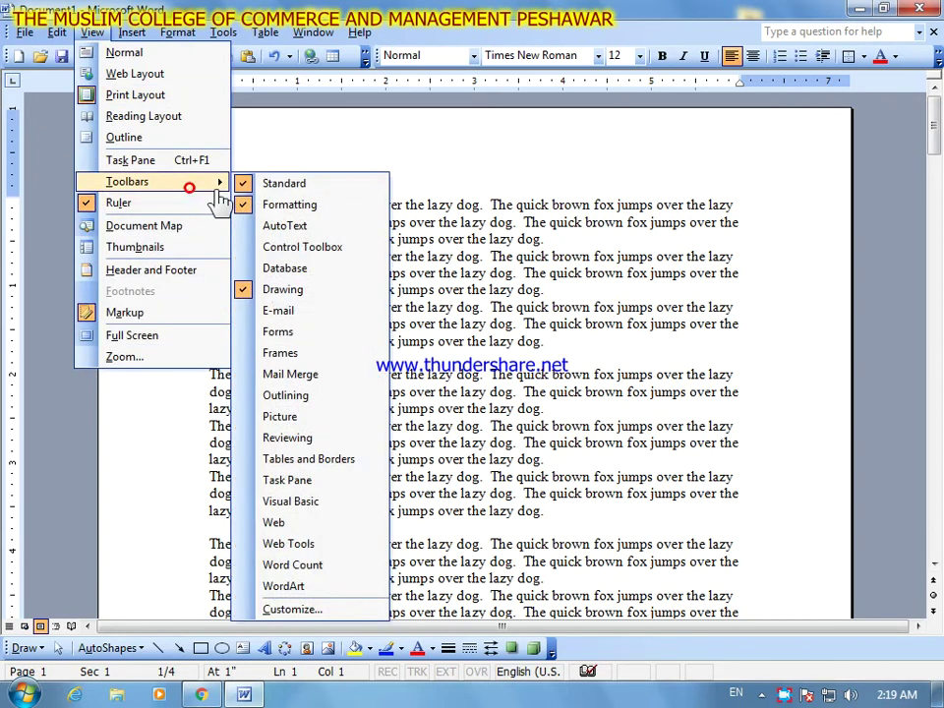
pyautogui.click(349, 418)
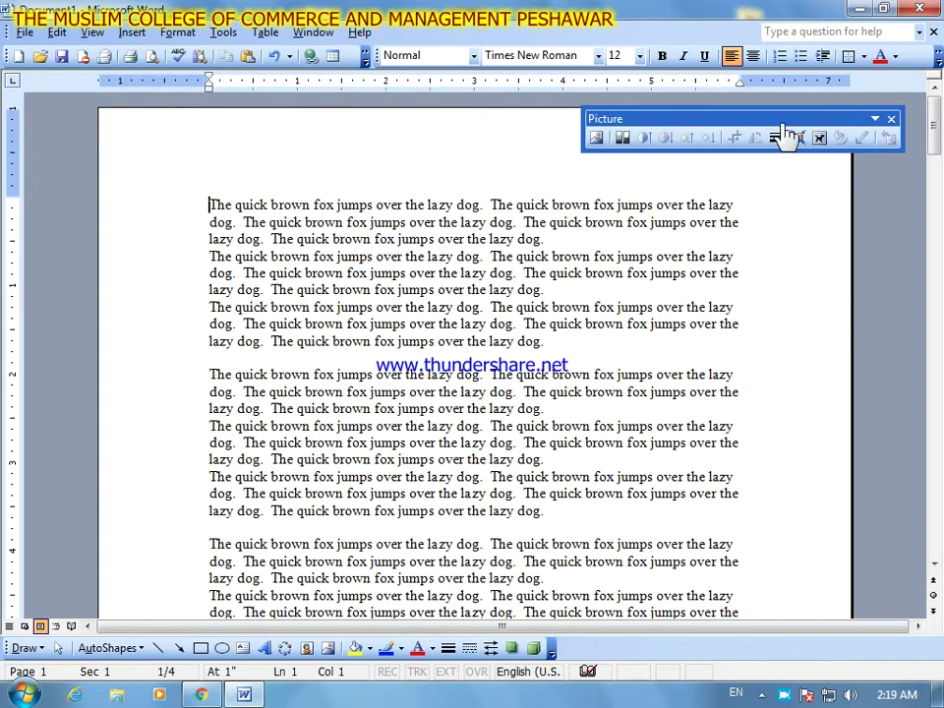
pyautogui.doubleClick(718, 120)
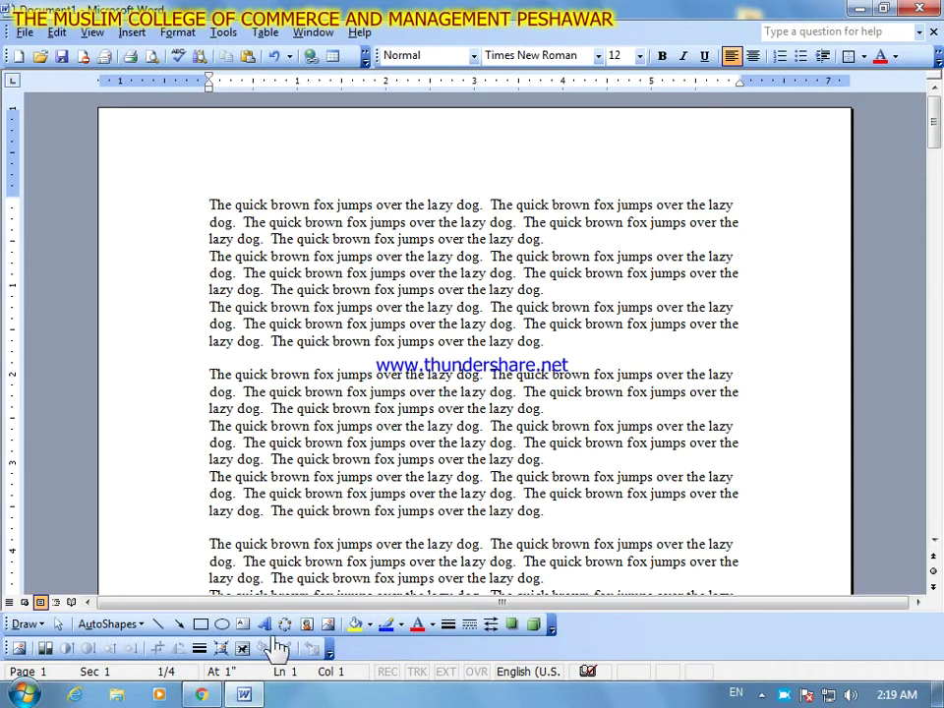
# - Hide the ruler and show it again
pyautogui.click(93, 32)
pyautogui.click(152, 271)
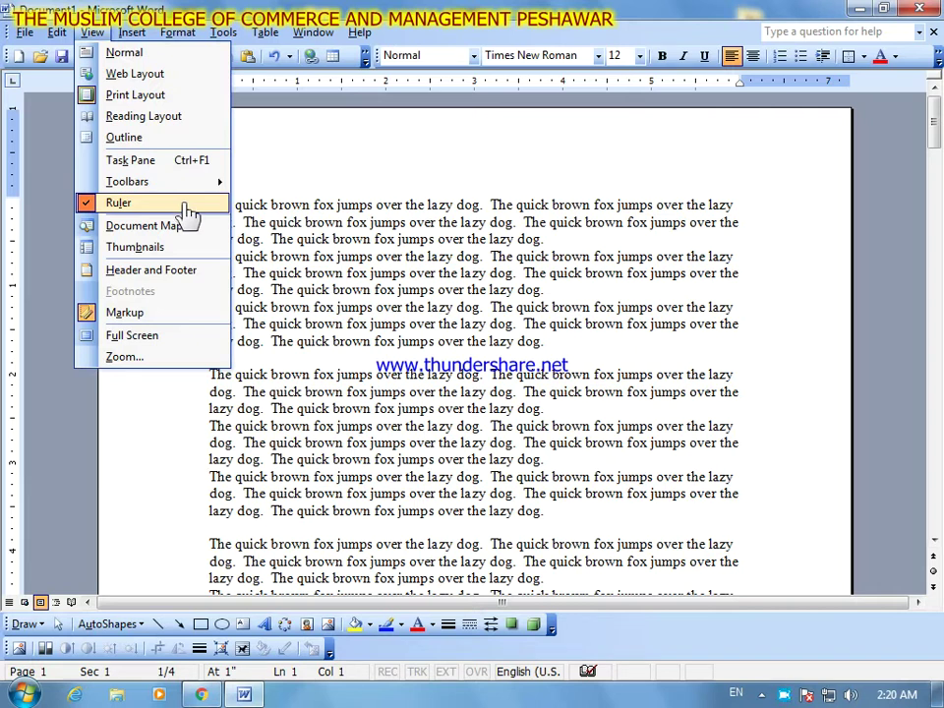
pyautogui.click(181, 203)
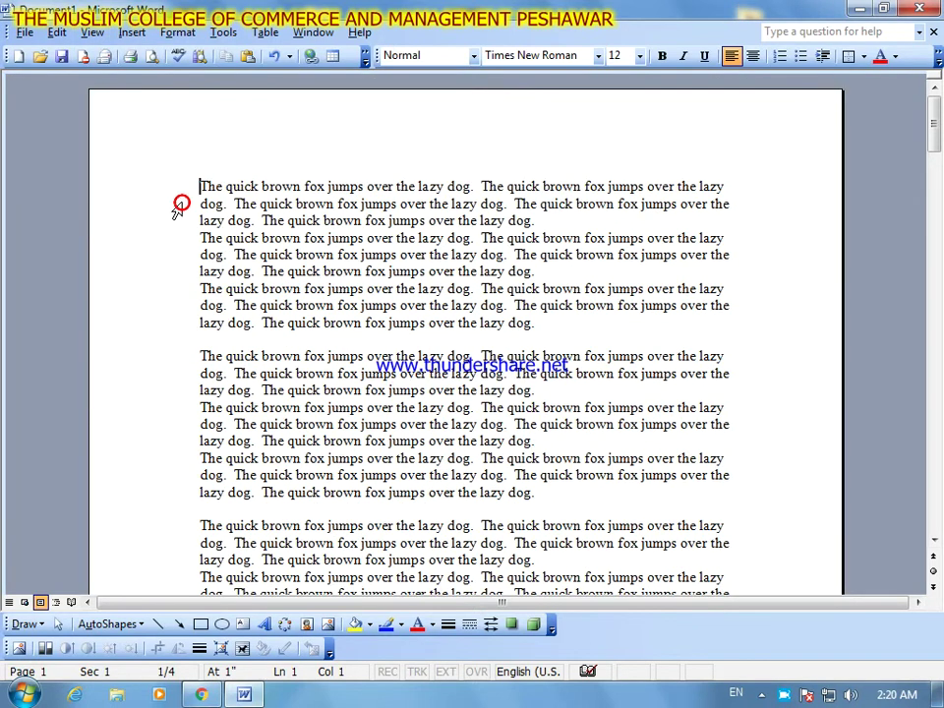
pyautogui.click(92, 33)
pyautogui.click(152, 203)
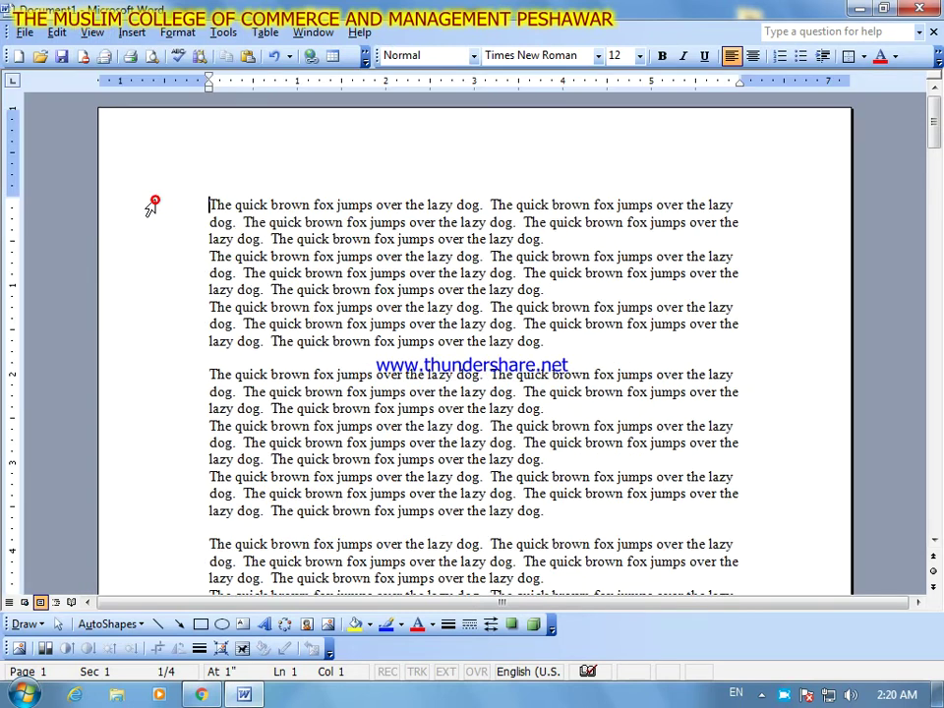
# - Show the Document Map beside the document text and hide it again
pyautogui.click(92, 36)
pyautogui.click(155, 291)
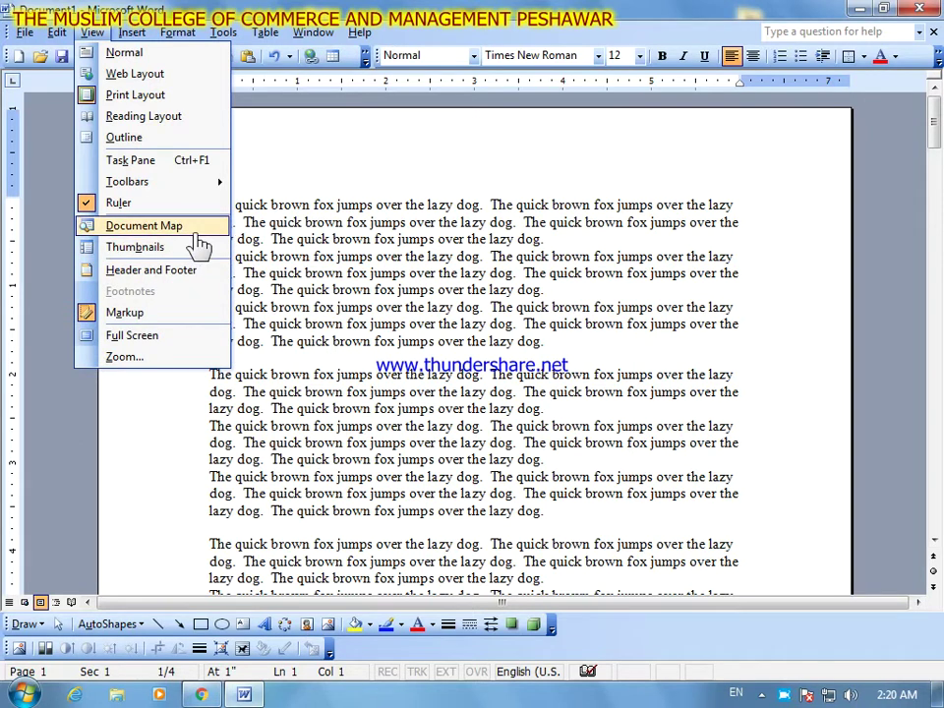
pyautogui.click(198, 245)
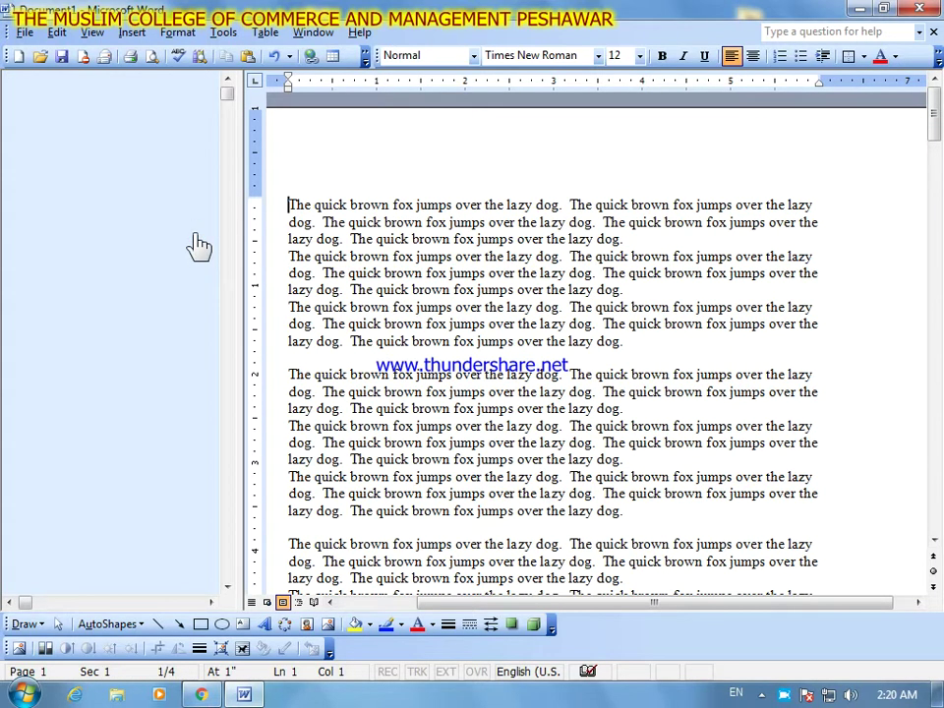
pyautogui.scroll(-6, 280, 274)
pyautogui.click(320, 268)
pyautogui.scroll(-2, 306, 295)
pyautogui.scroll(-14, 305, 295)
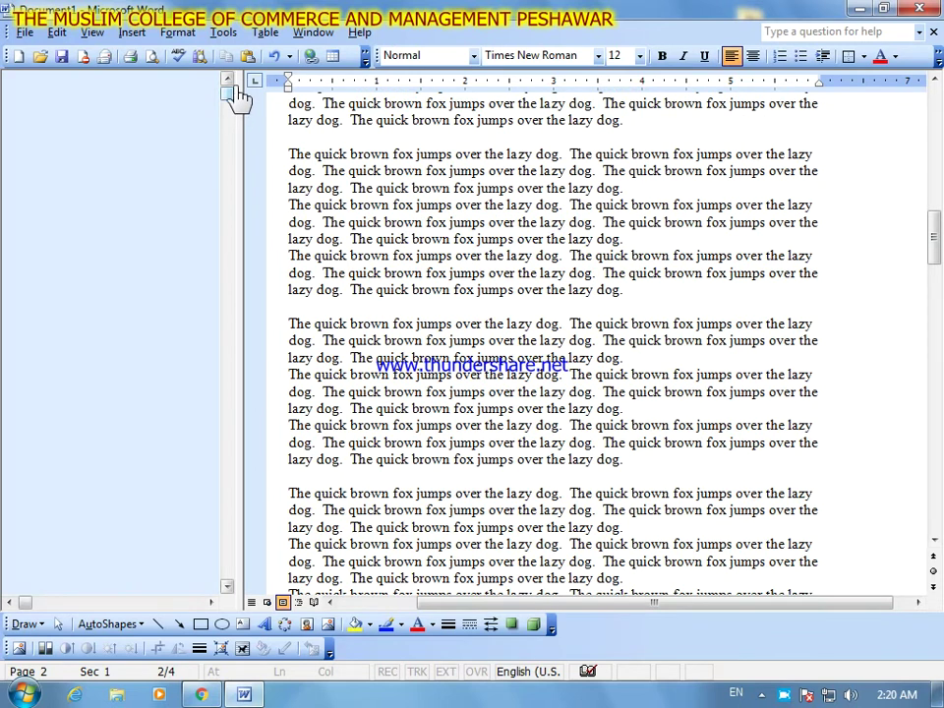
pyautogui.click(98, 37)
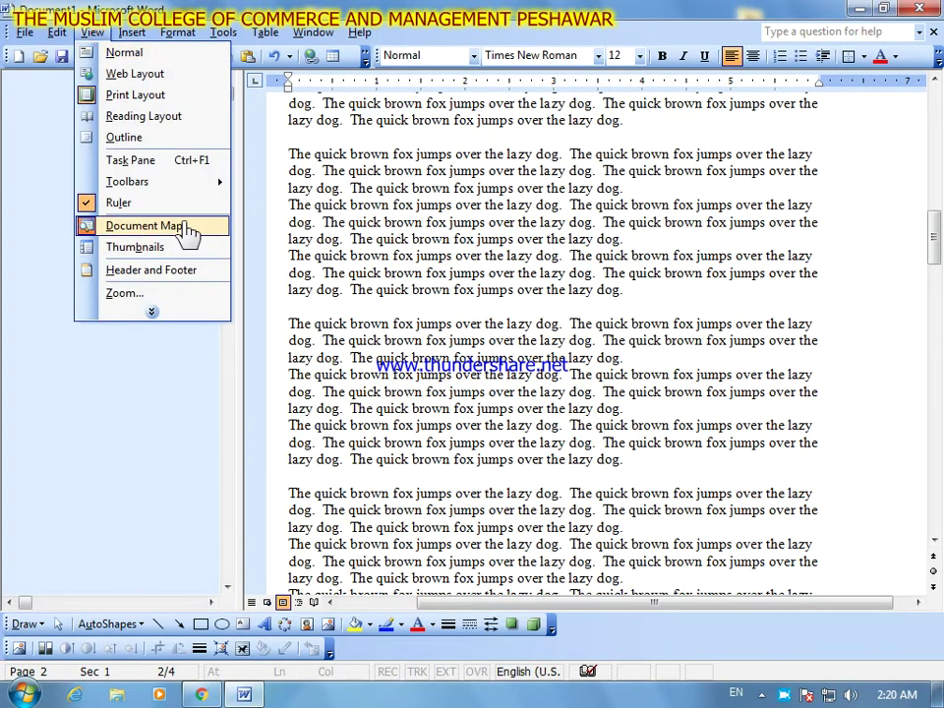
pyautogui.click(181, 224)
# - Show the page thumbnails and use them to jump between pages 1 to 4, ending on page 1
pyautogui.click(91, 32)
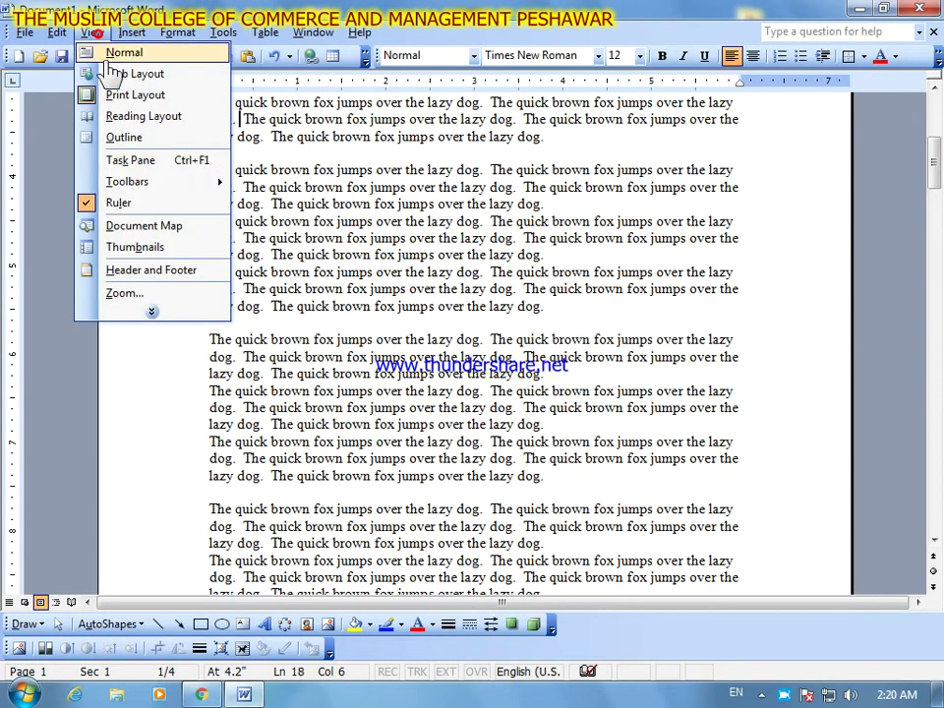
pyautogui.click(181, 313)
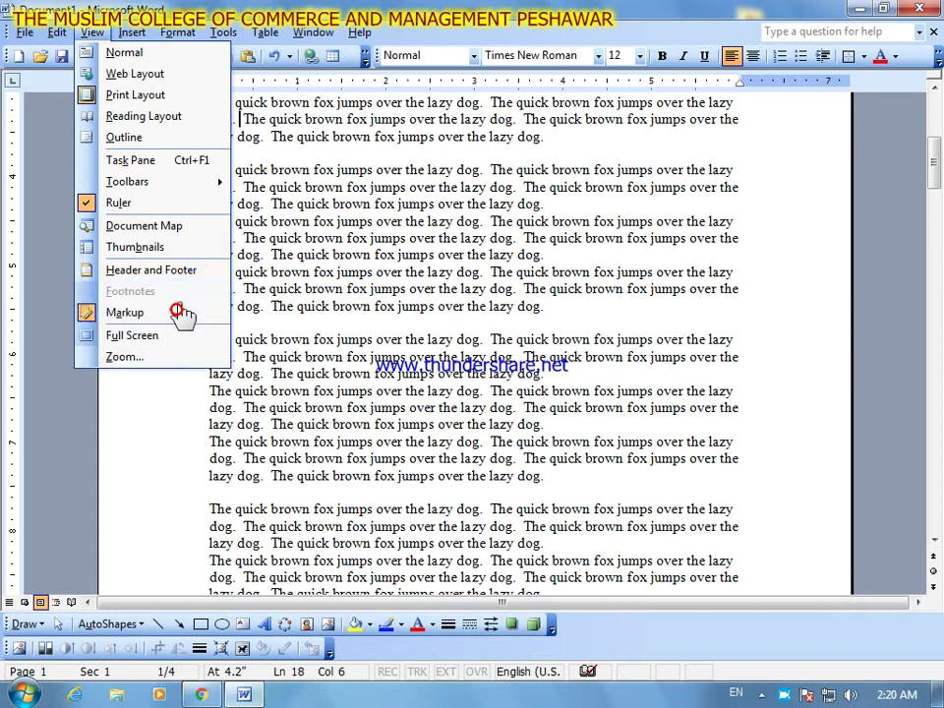
pyautogui.click(137, 247)
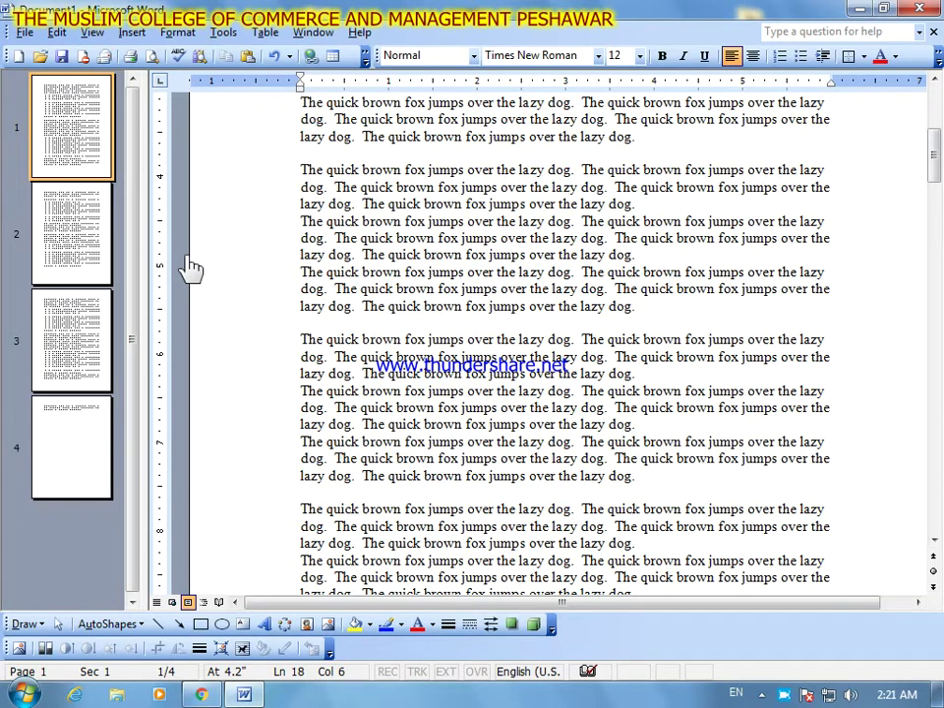
pyautogui.click(85, 212)
pyautogui.click(88, 338)
pyautogui.click(107, 411)
pyautogui.click(39, 133)
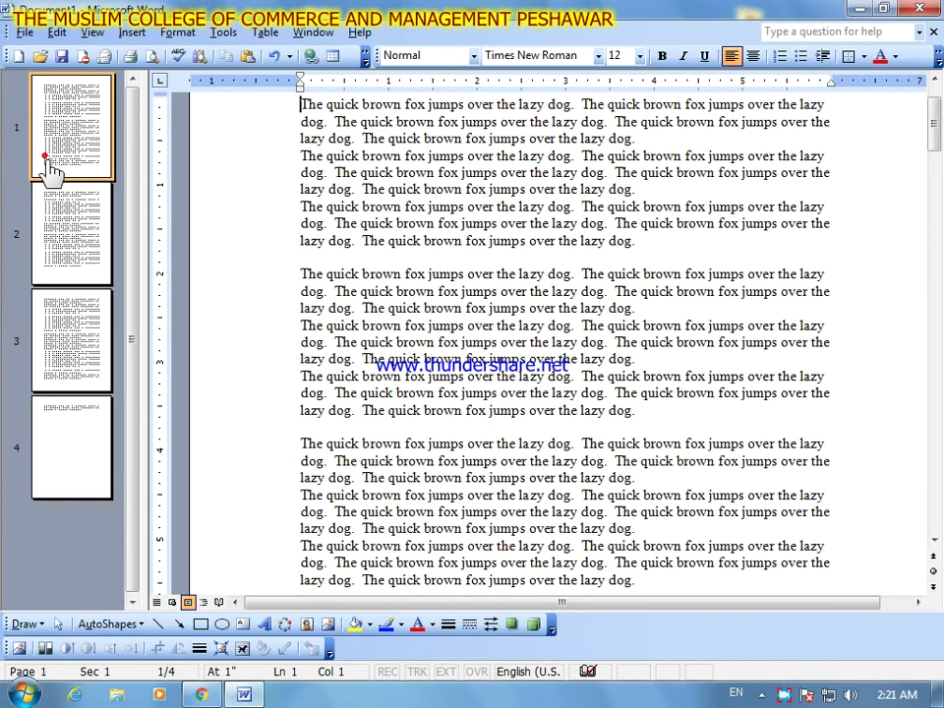
pyautogui.click(71, 208)
pyautogui.click(90, 320)
pyautogui.click(97, 409)
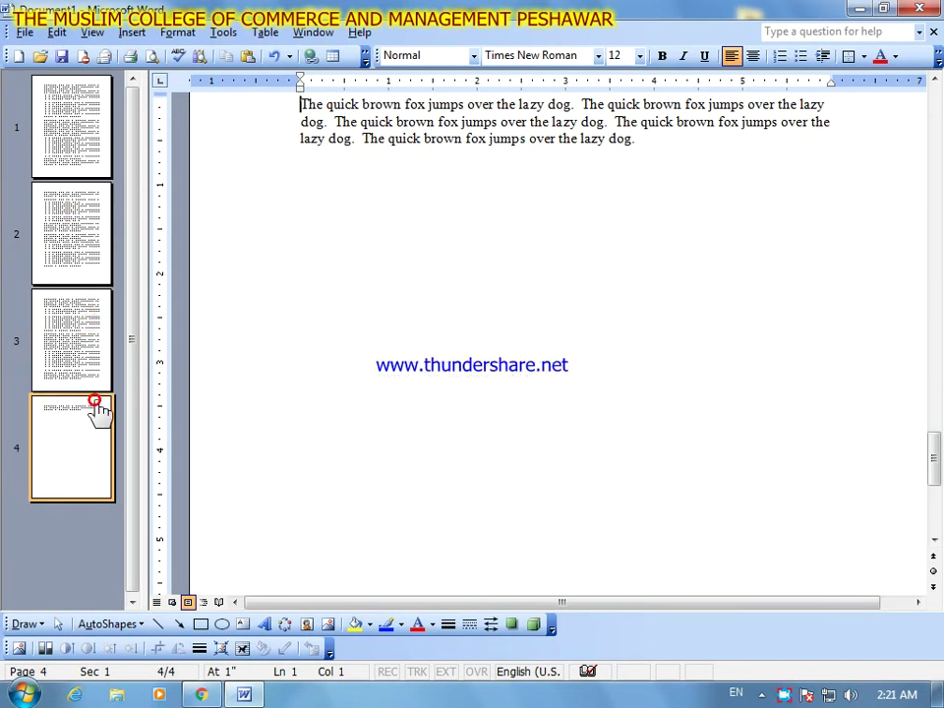
pyautogui.click(76, 328)
pyautogui.click(58, 245)
pyautogui.click(43, 127)
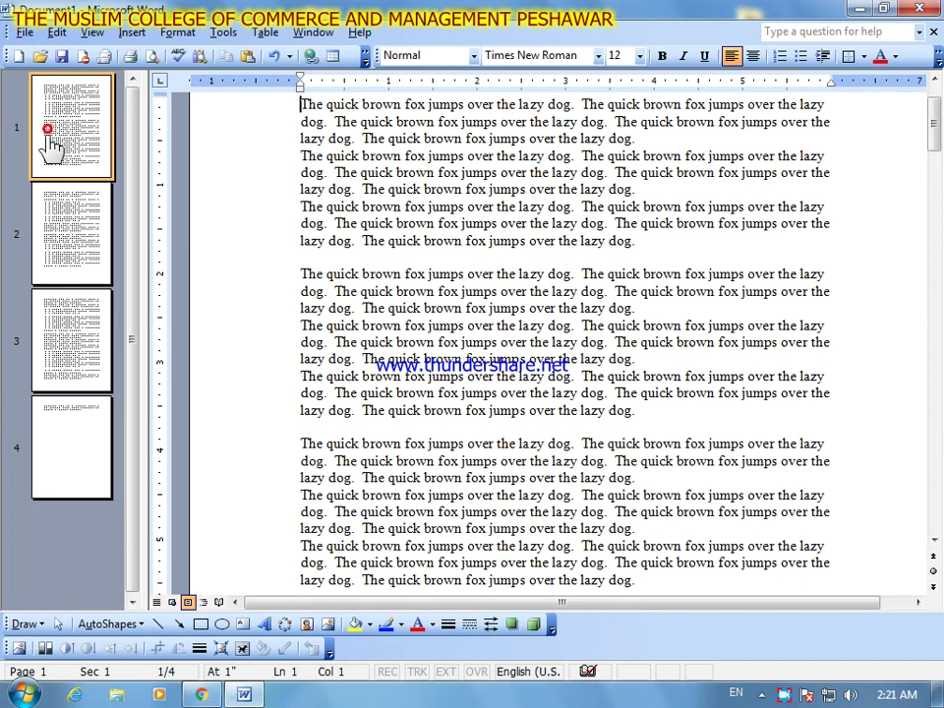
pyautogui.click(94, 34)
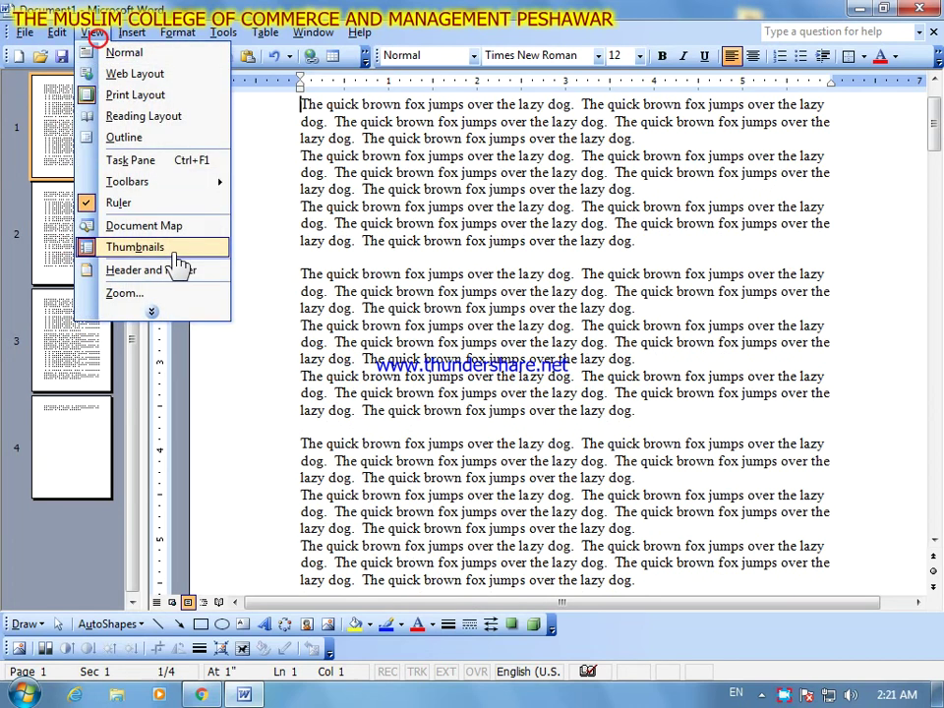
pyautogui.click(177, 313)
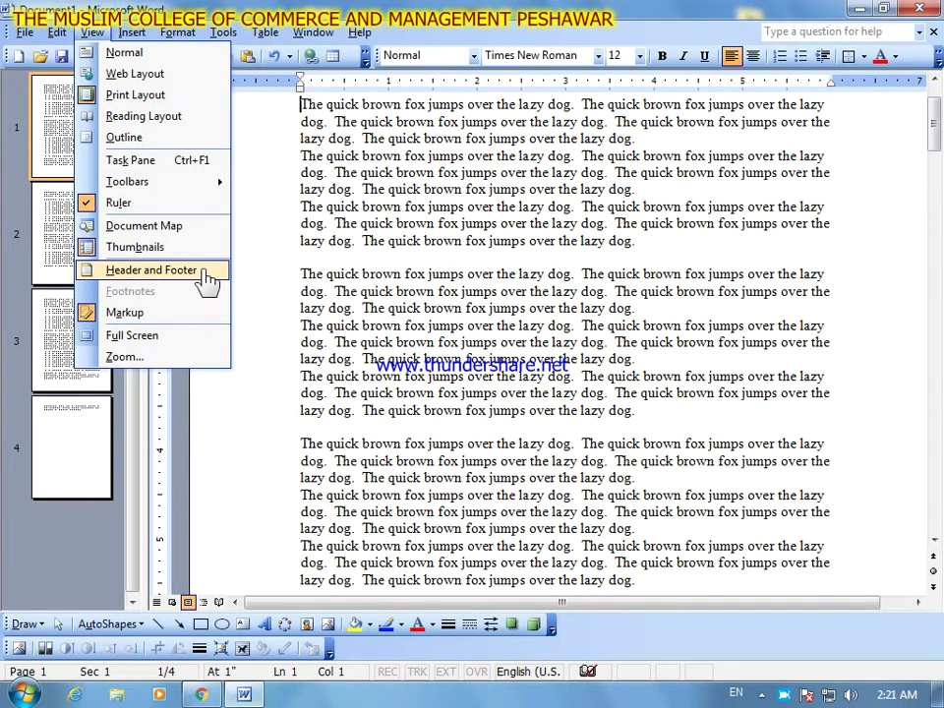
pyautogui.click(783, 694)
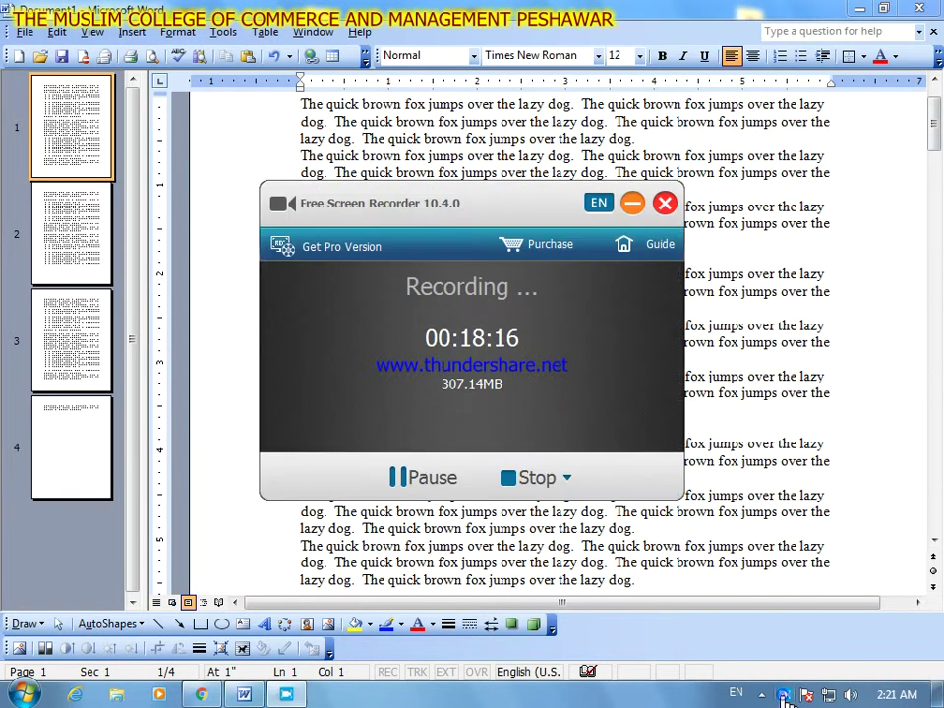
pyautogui.click(631, 202)
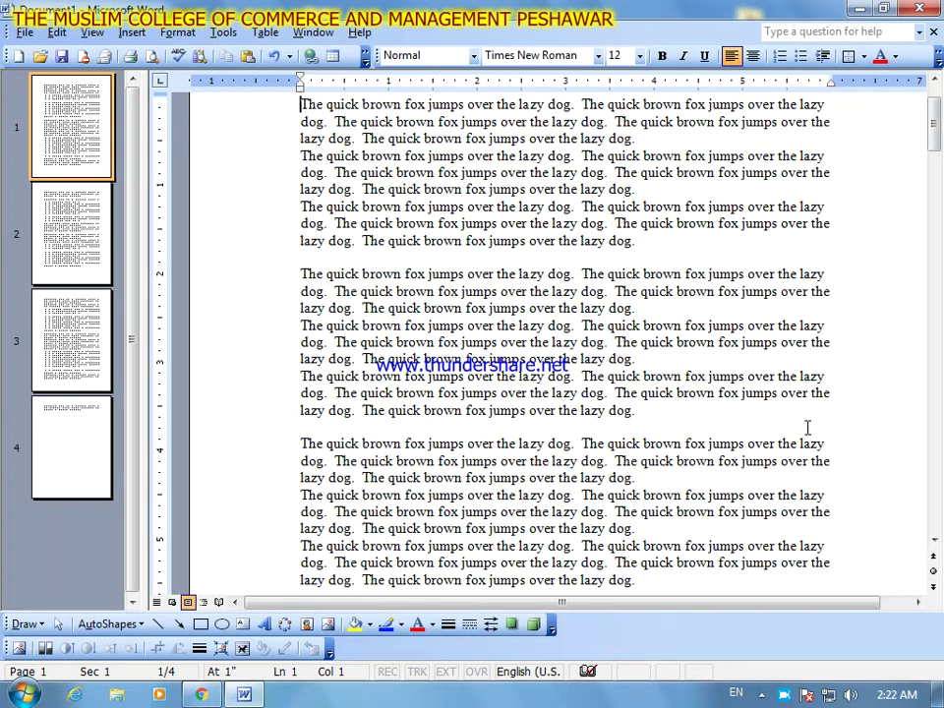
# - Open the header and footer areas for editing and hide the page thumbnails
pyautogui.click(96, 36)
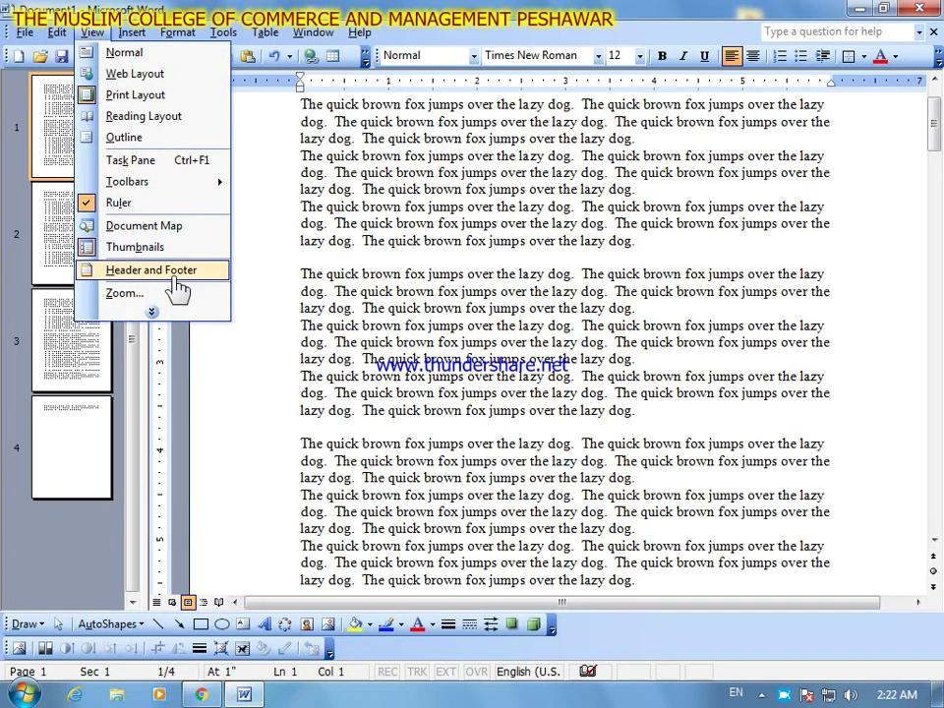
pyautogui.click(173, 315)
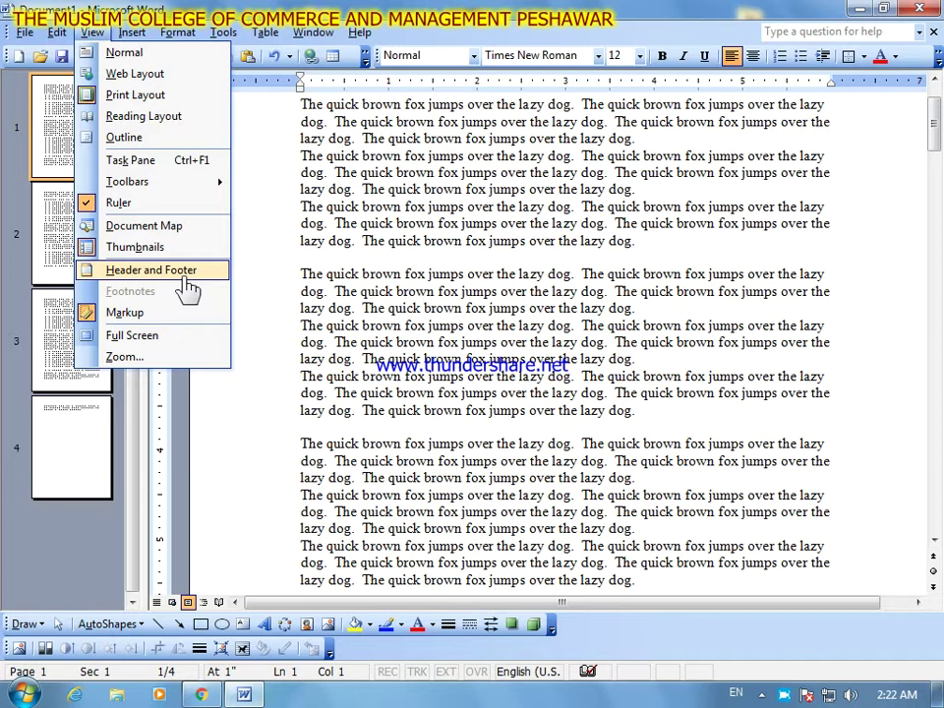
pyautogui.click(186, 284)
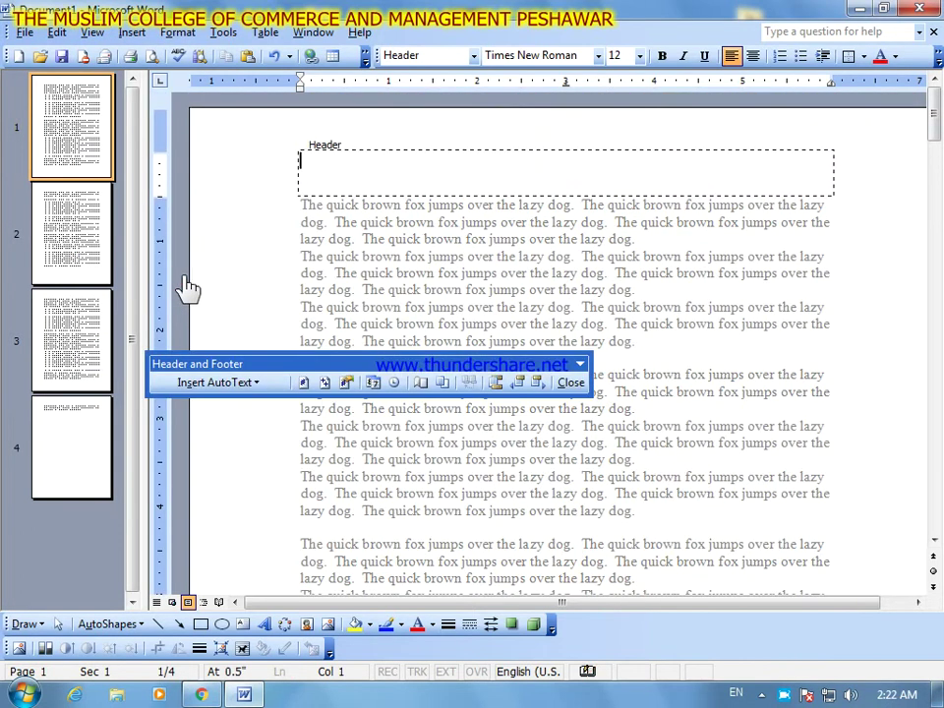
pyautogui.click(96, 33)
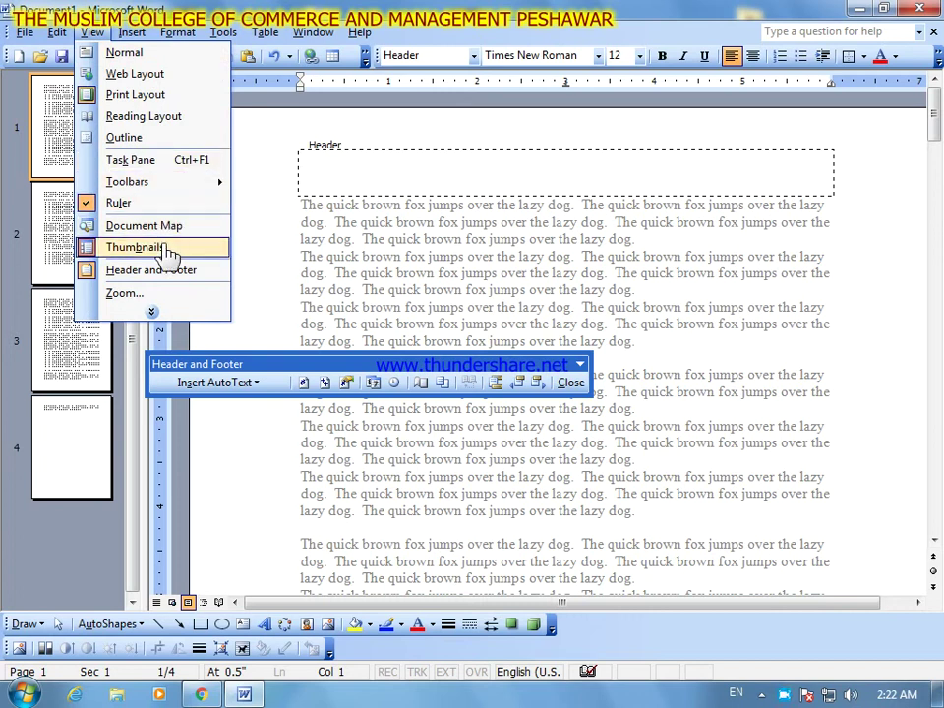
pyautogui.click(169, 248)
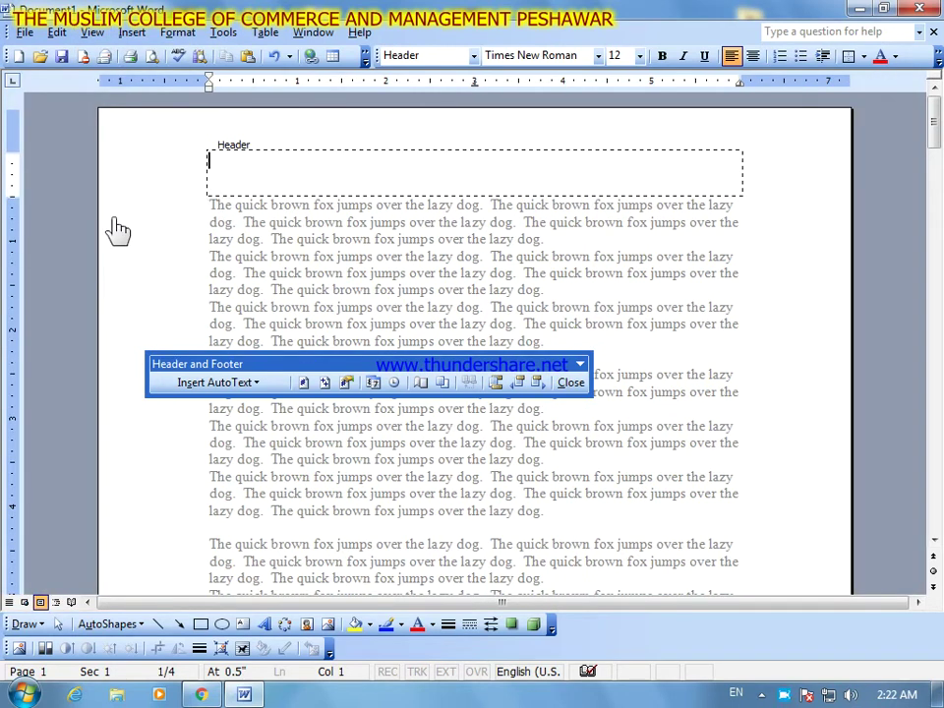
# - View the footer area of page 1, dismiss the Windows color scheme prompt without changing the scheme, and leave header and footer editing
pyautogui.scroll(-10, 118, 229)
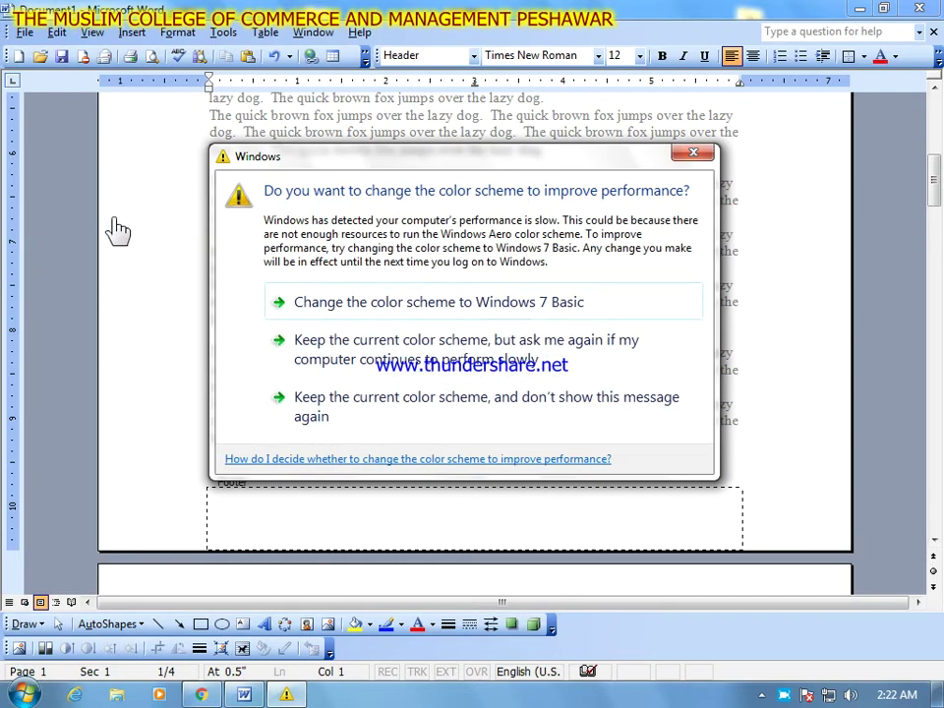
pyautogui.click(703, 151)
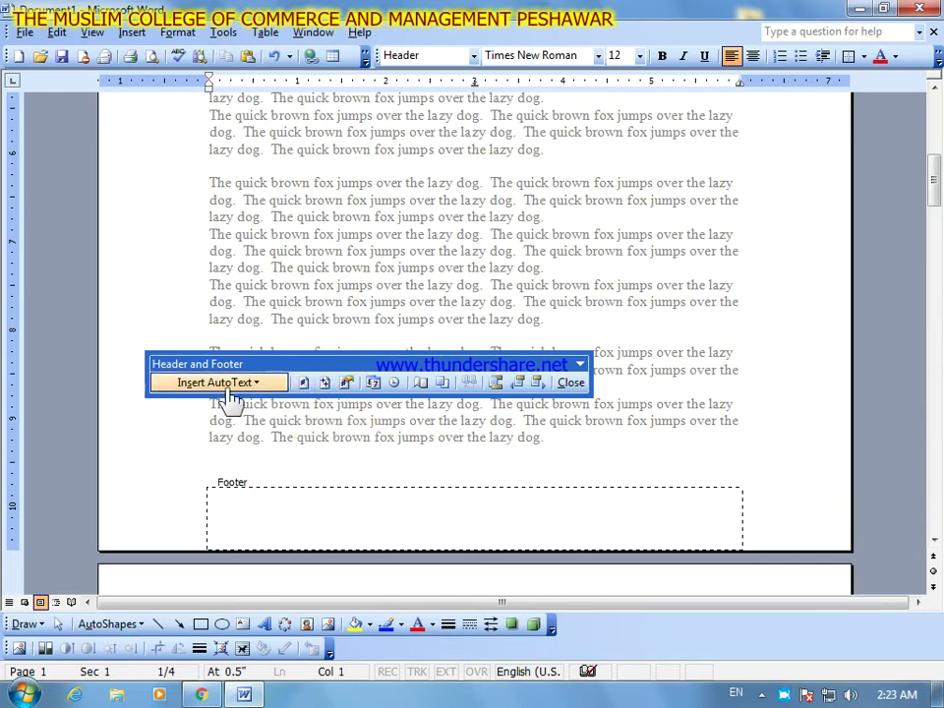
pyautogui.click(570, 380)
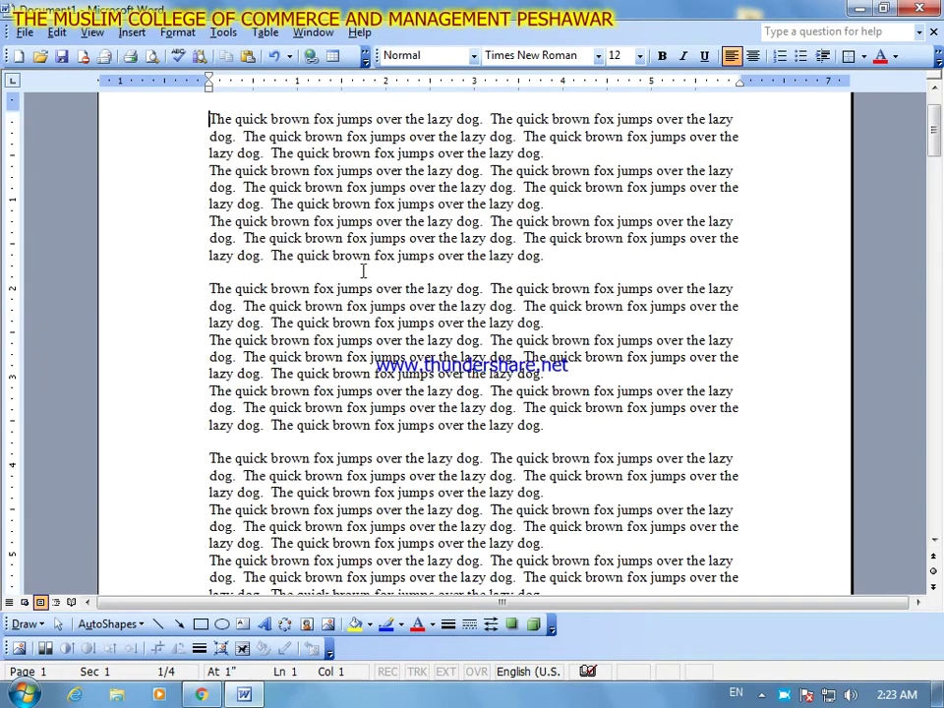
# - Reopen the header and footer areas, enter 1 in the page header, and check the header on the following pages
pyautogui.click(91, 33)
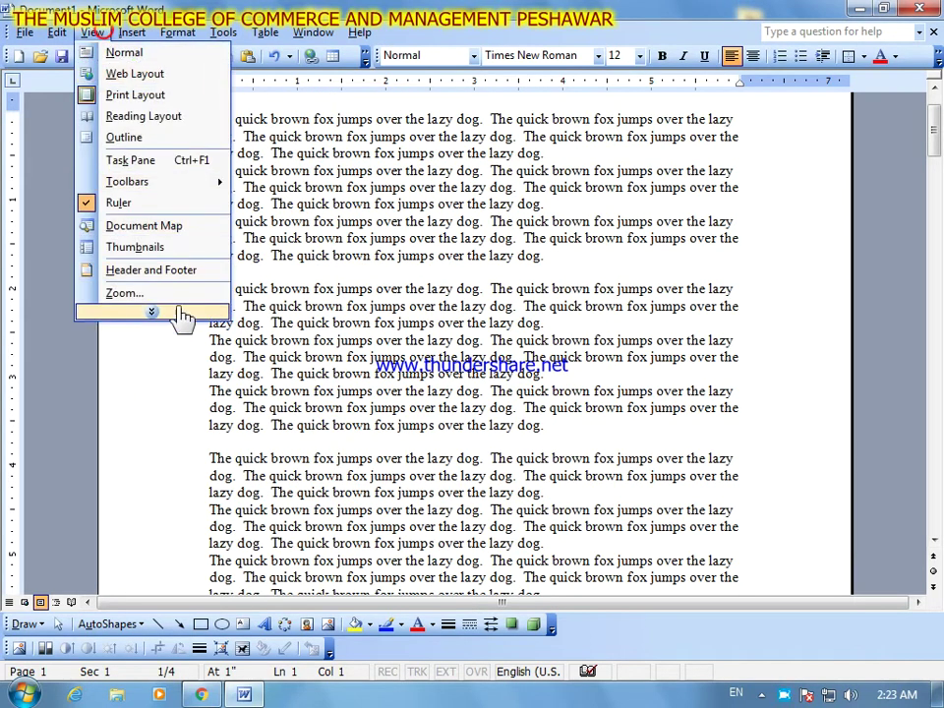
pyautogui.click(181, 312)
pyautogui.click(187, 272)
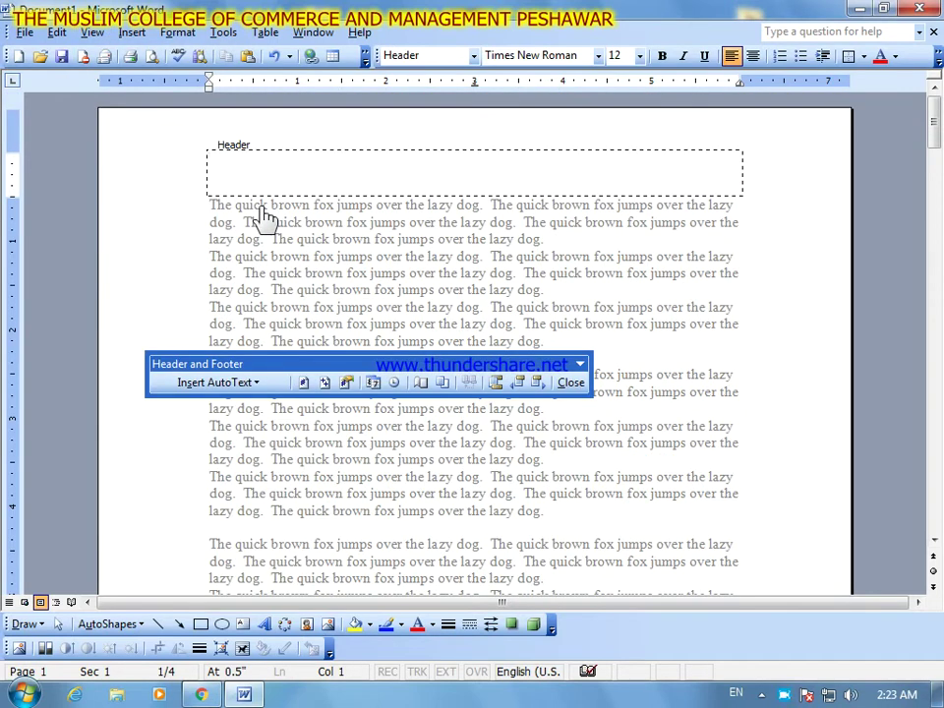
pyautogui.write('1')
pyautogui.scroll(-10, 258, 213)
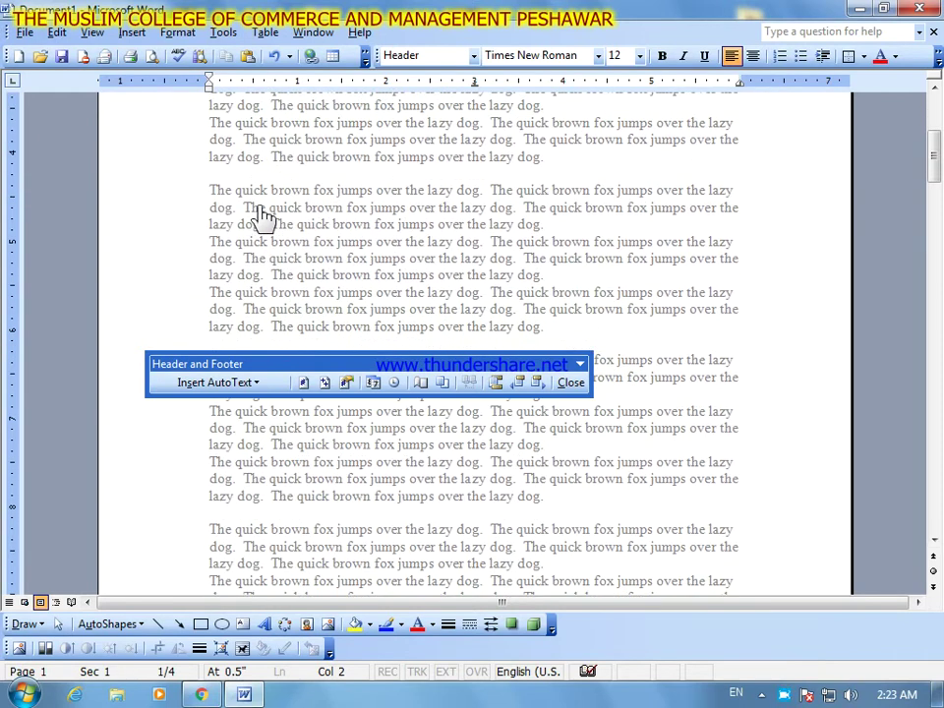
pyautogui.scroll(-8, 260, 212)
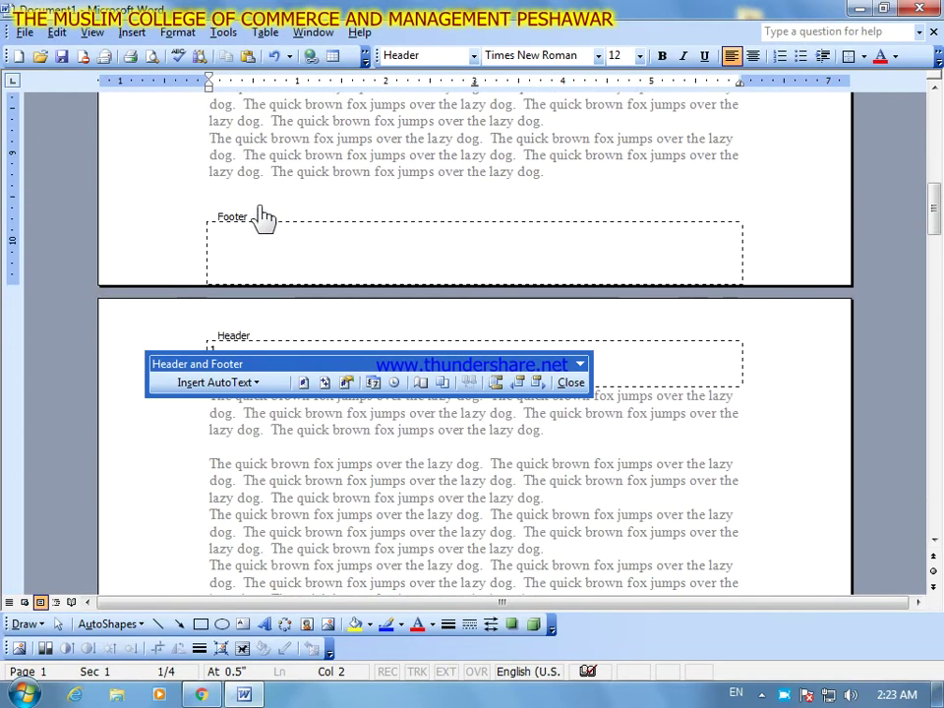
pyautogui.scroll(-15, 261, 211)
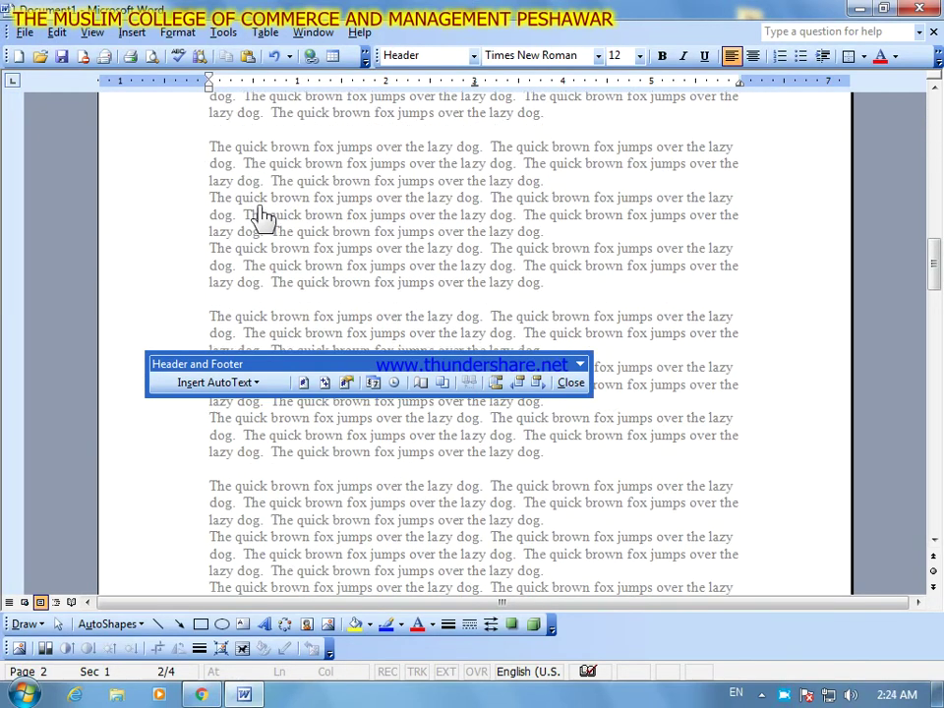
pyautogui.scroll(-15, 261, 215)
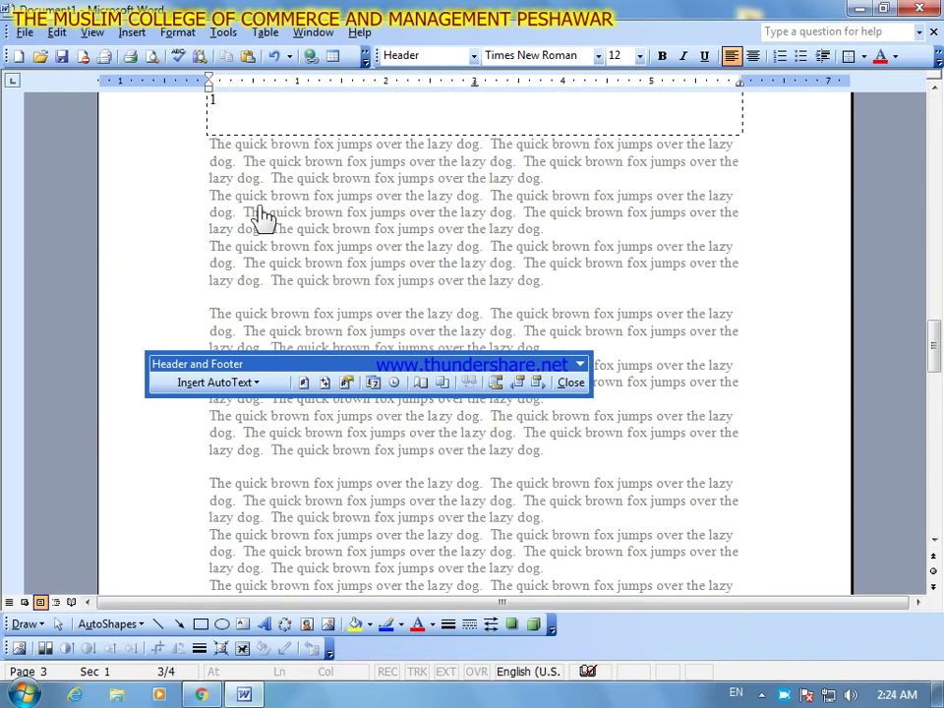
# - Replace the header text on page 4 with MCCM, check the header on the preceding pages, and leave header and footer editing
pyautogui.scroll(-10, 261, 216)
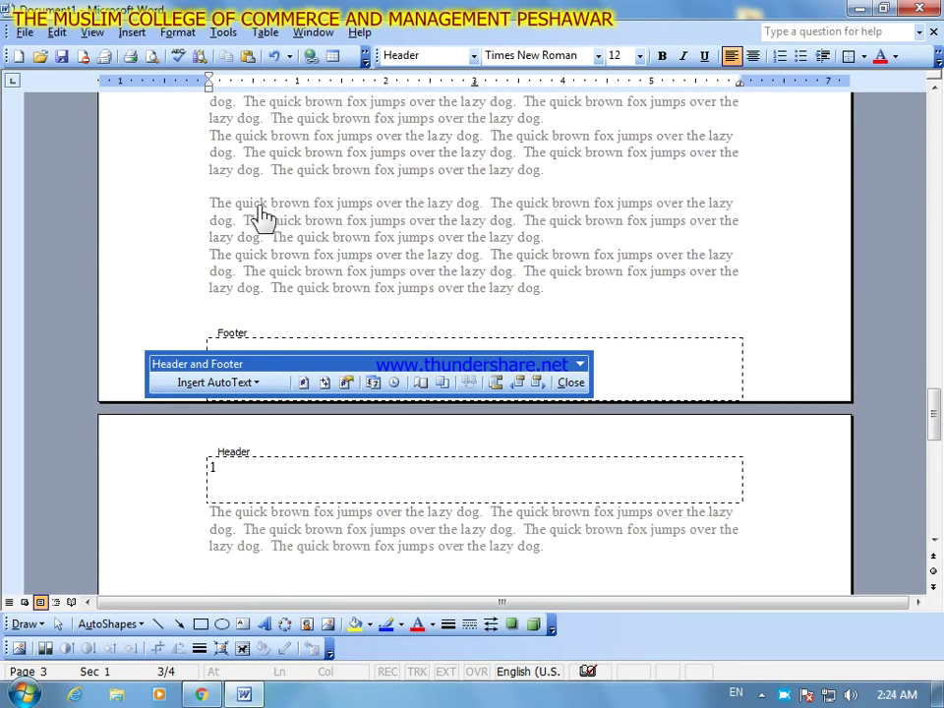
pyautogui.scroll(-2, 256, 300)
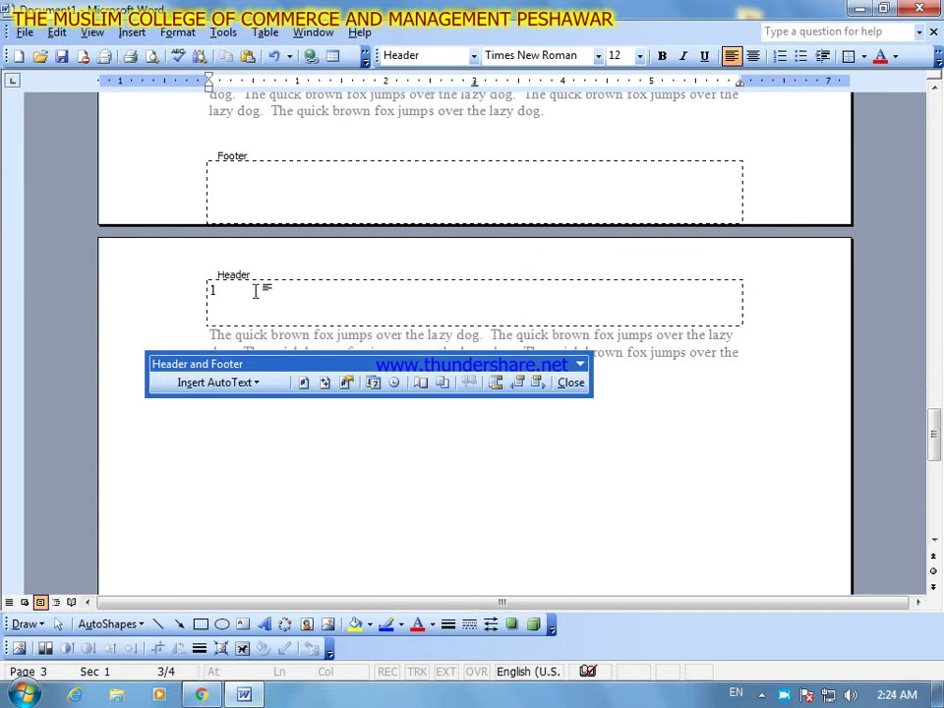
pyautogui.click(239, 302)
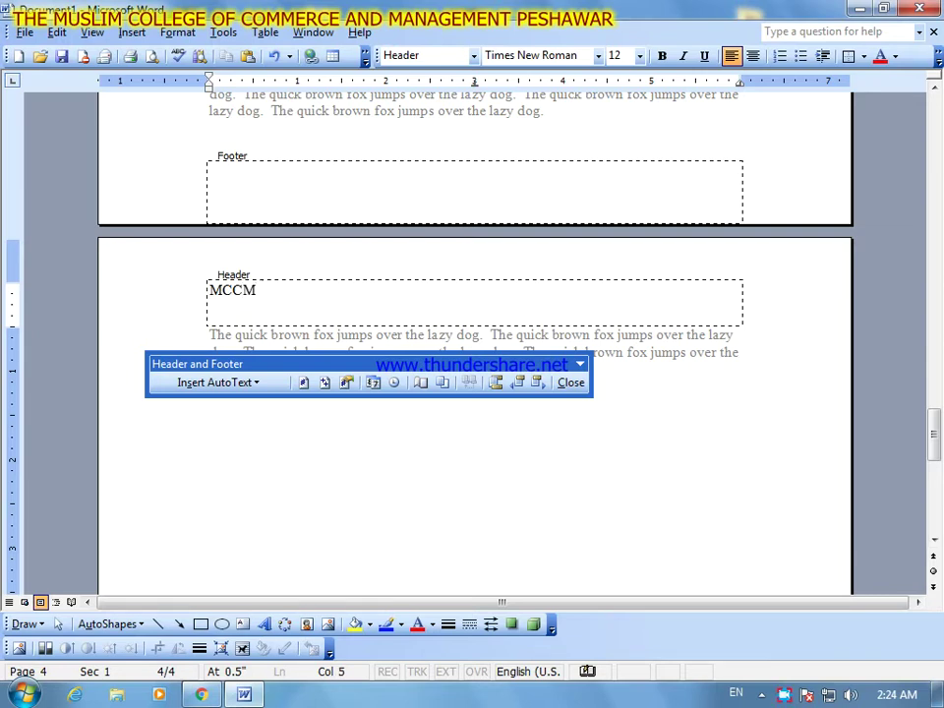
pyautogui.scroll(20, 246, 313)
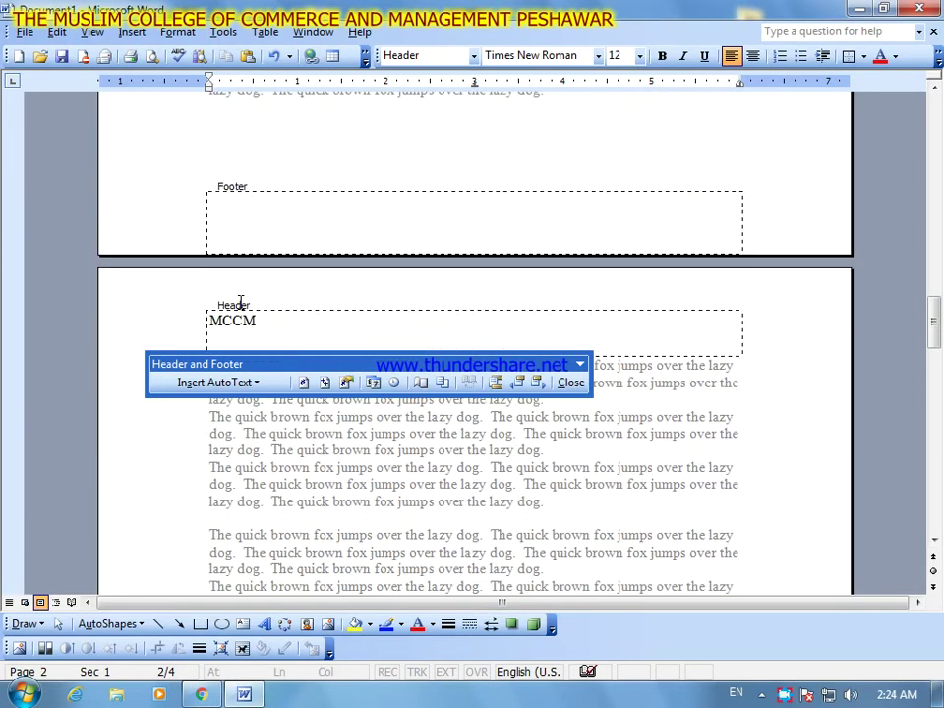
pyautogui.scroll(5, 246, 312)
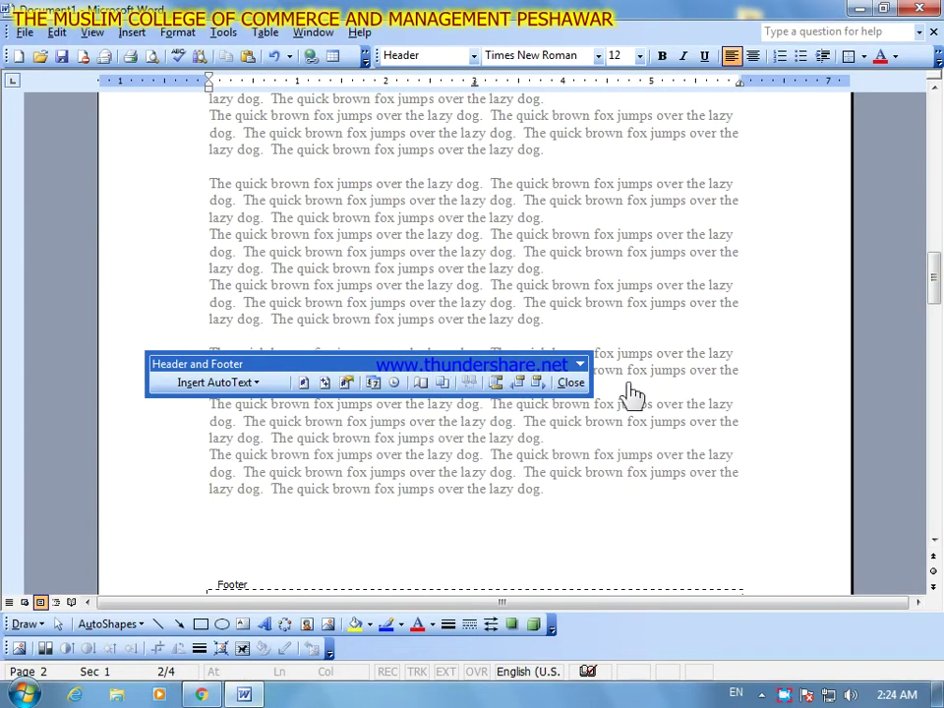
pyautogui.click(573, 384)
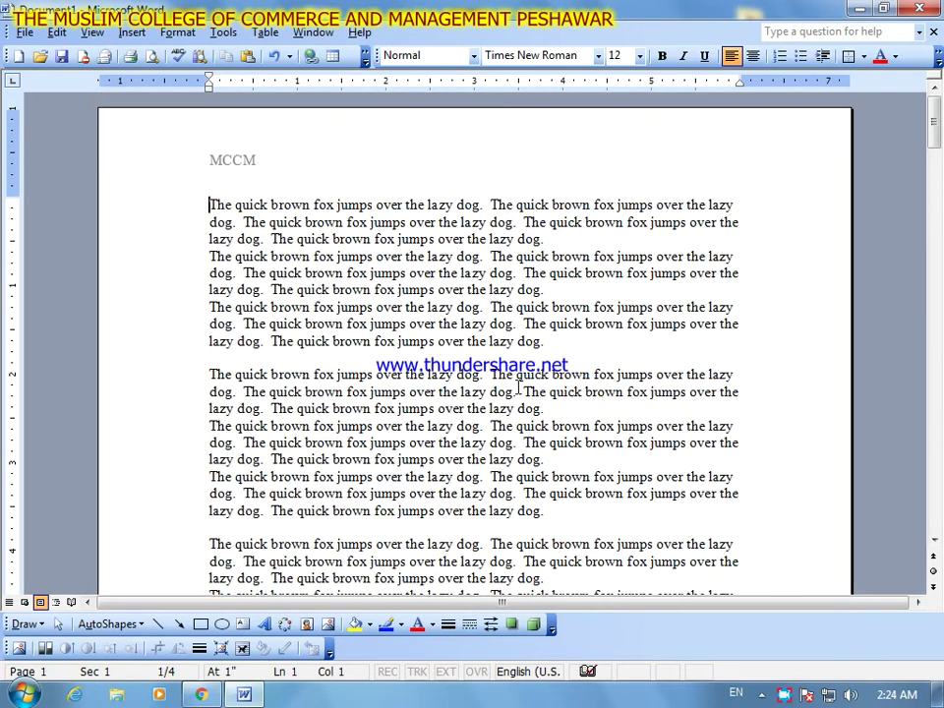
# - Reopen the page 1 header for editing directly from its text, and return to the document body
pyautogui.scroll(-1, 518, 389)
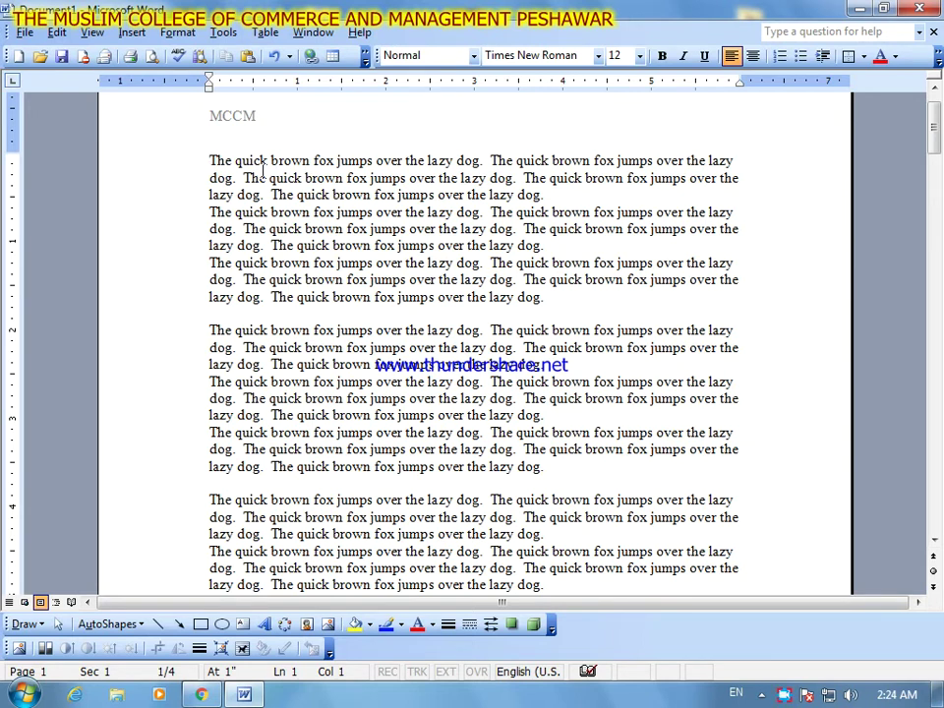
pyautogui.doubleClick(230, 118)
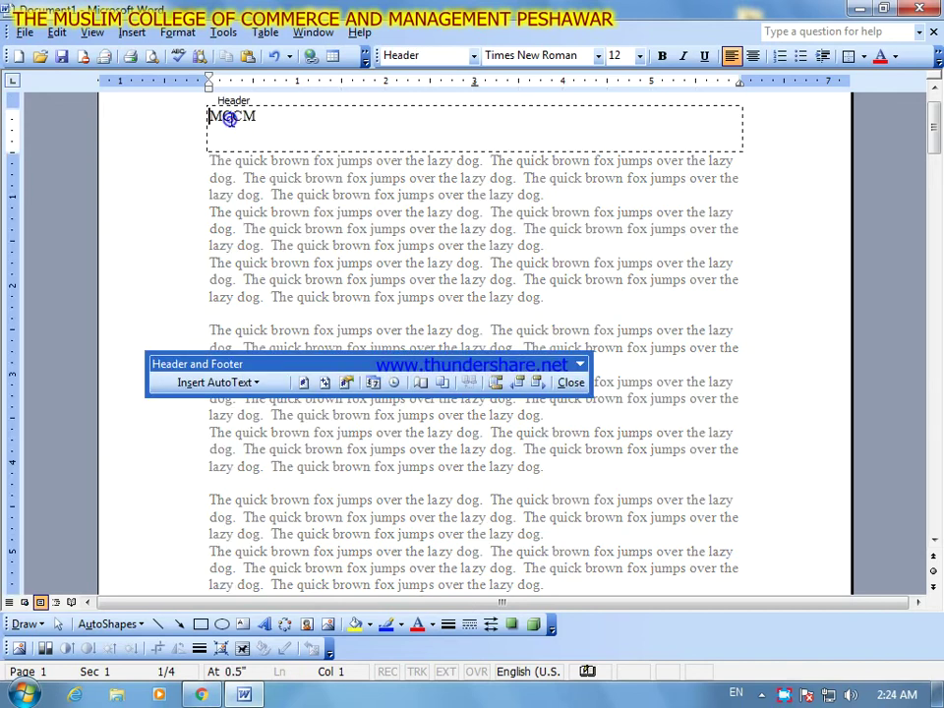
pyautogui.click(213, 117)
pyautogui.click(571, 383)
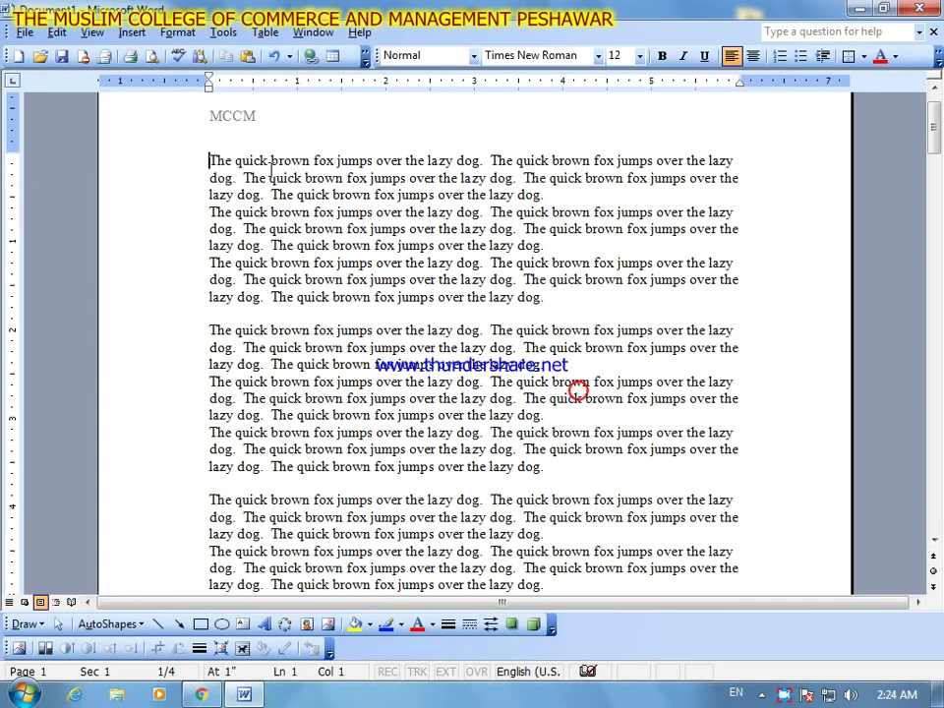
# - Enter Ms Word in the page 1 footer and leave header and footer editing
pyautogui.scroll(-5, 213, 215)
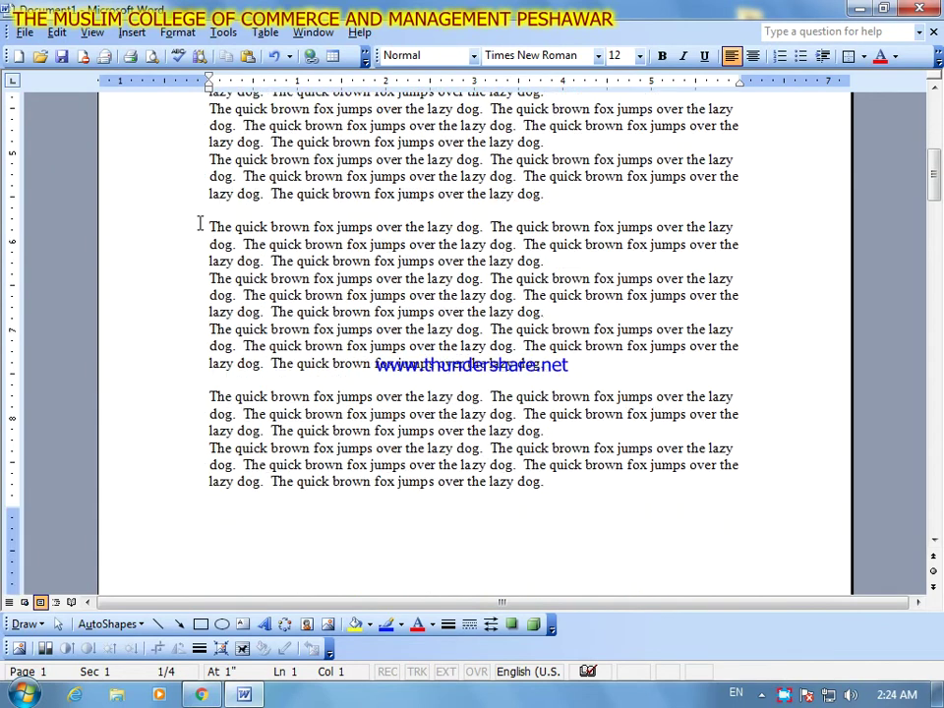
pyautogui.scroll(8, 263, 285)
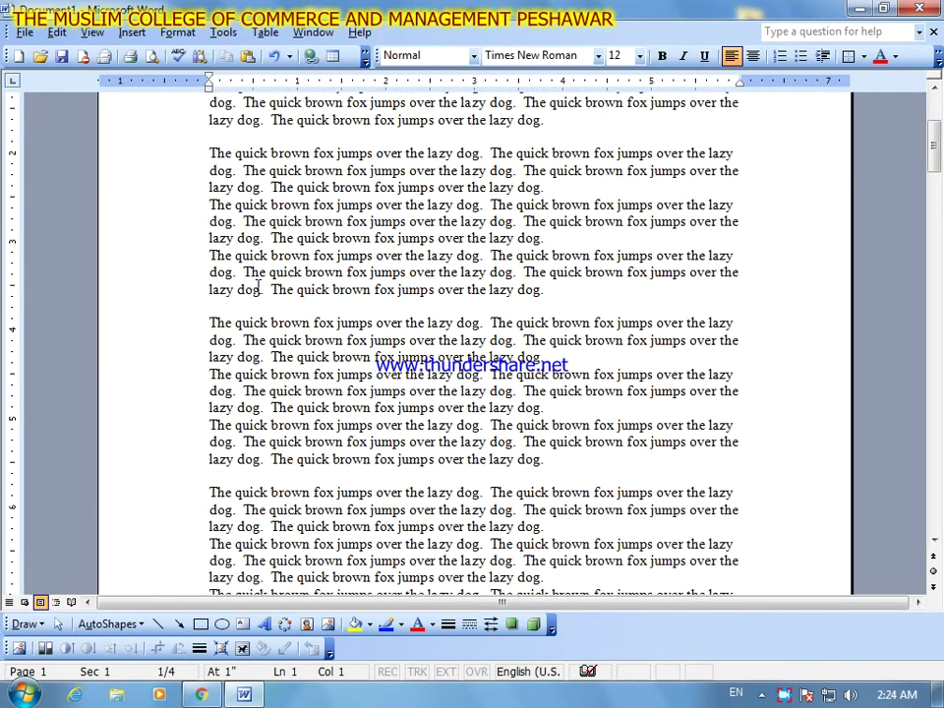
pyautogui.doubleClick(244, 160)
pyautogui.scroll(-5, 284, 347)
pyautogui.scroll(-5, 283, 346)
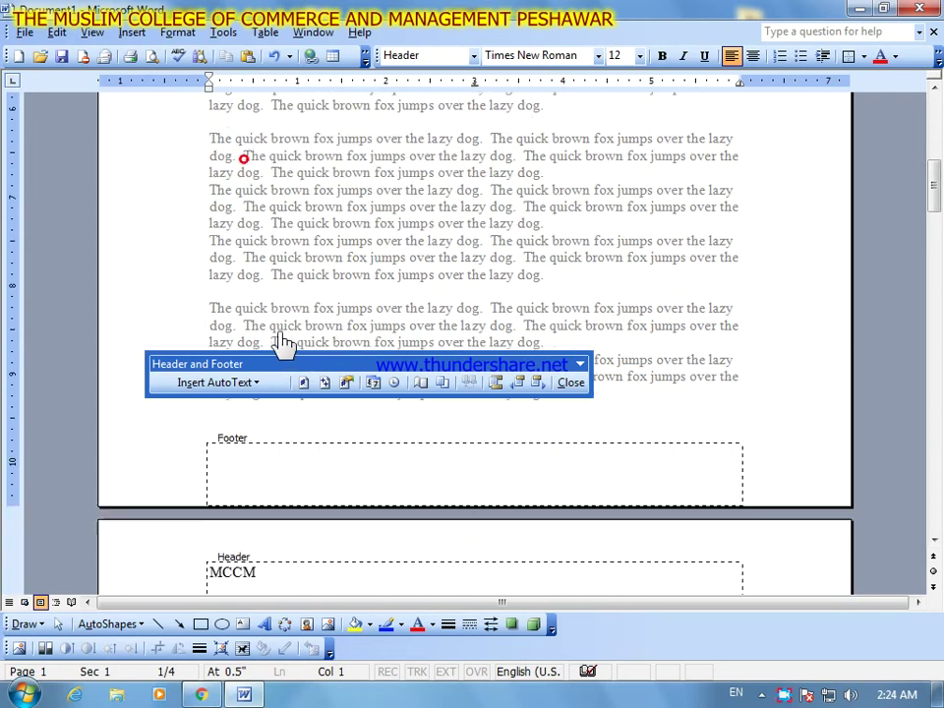
pyautogui.click(282, 443)
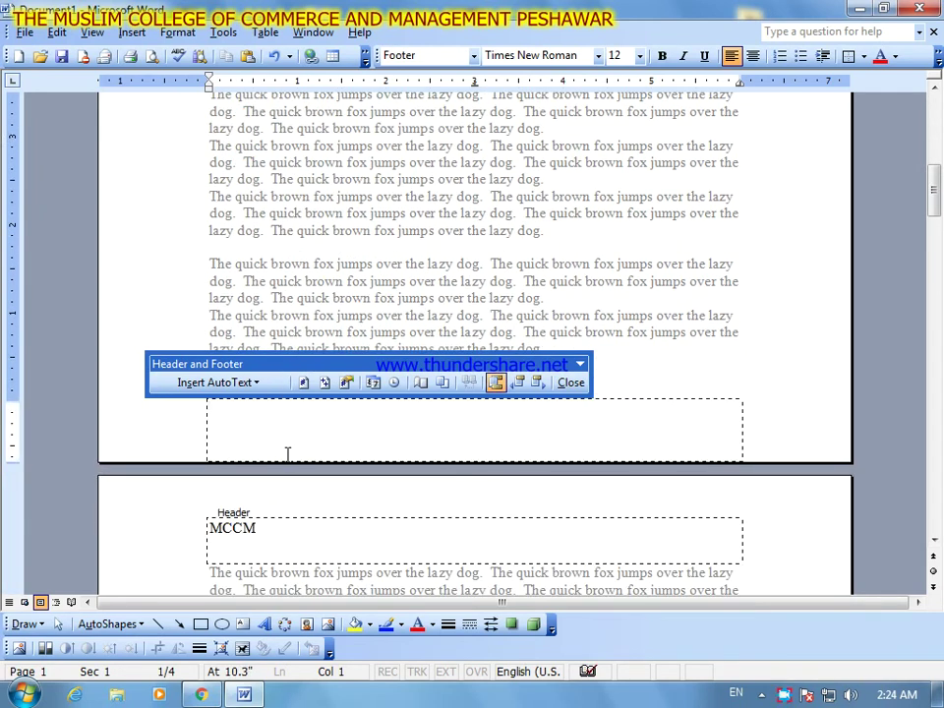
pyautogui.write('PCCM Pe')
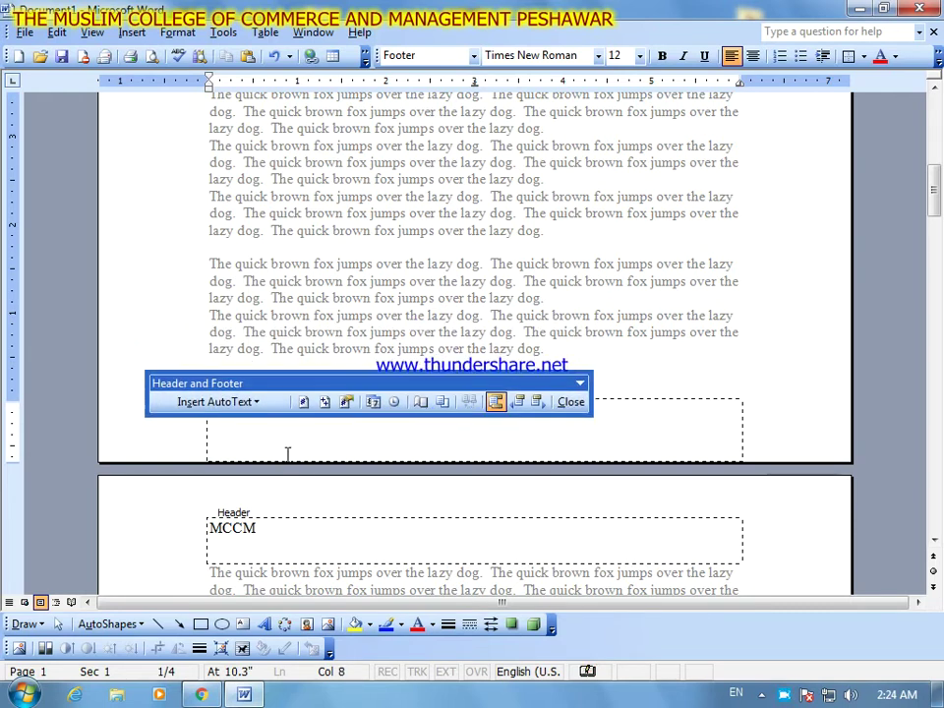
pyautogui.scroll(3, 287, 453)
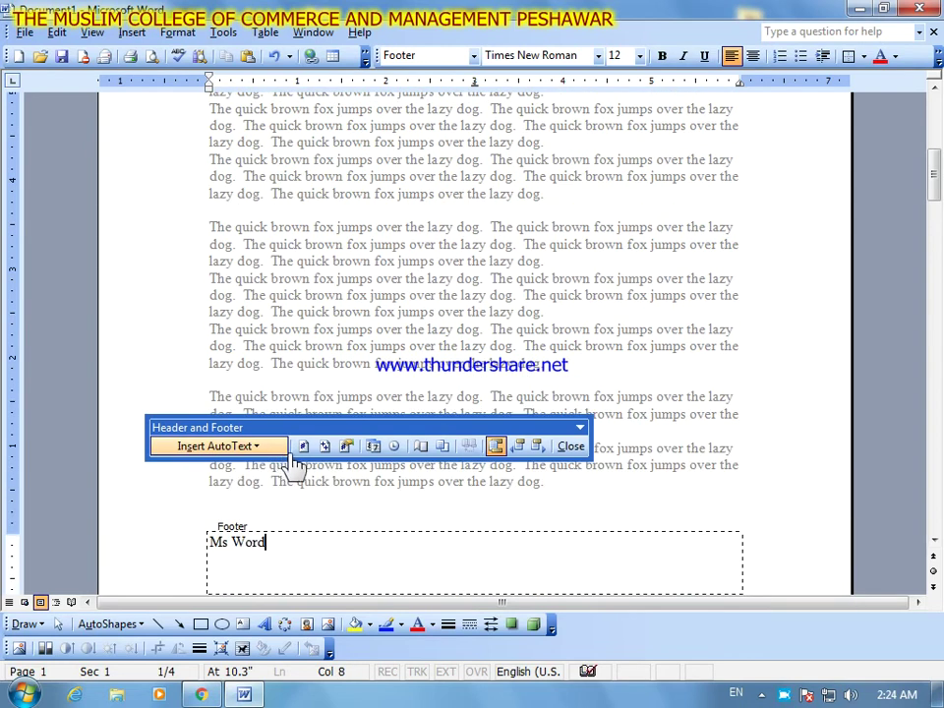
pyautogui.click(566, 449)
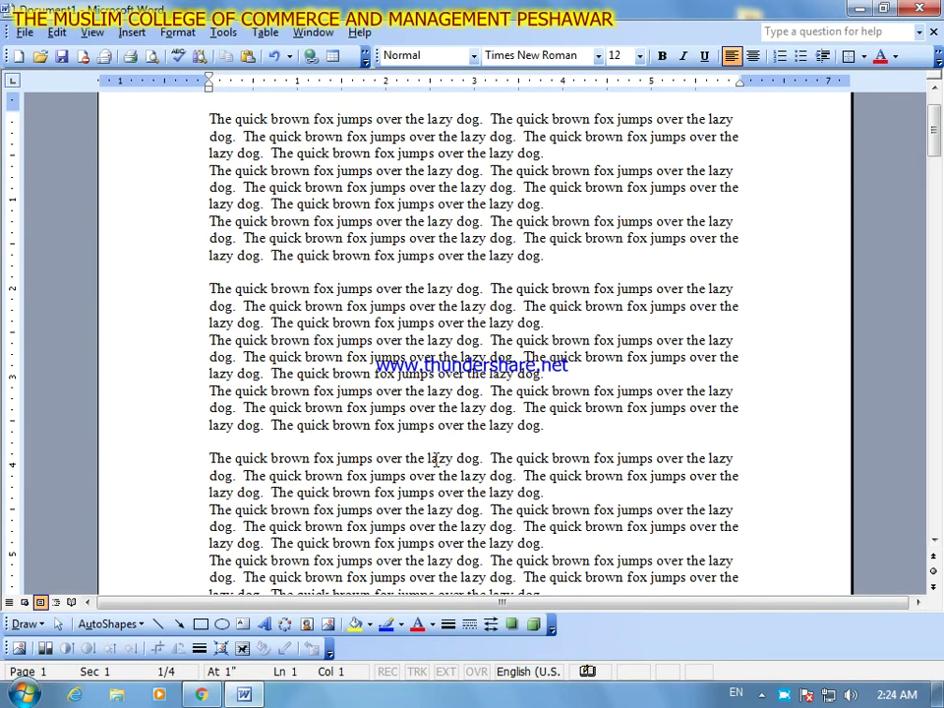
# - Review the headers and footers on all pages through page 4 and return to the start of page 1
pyautogui.scroll(-12, 435, 459)
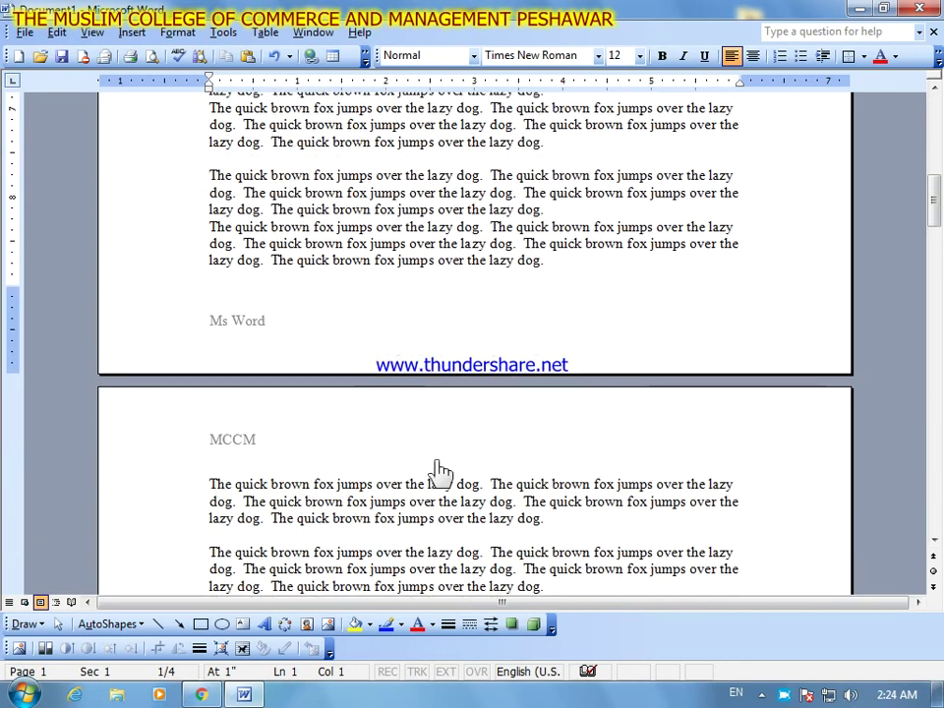
pyautogui.scroll(-20, 441, 472)
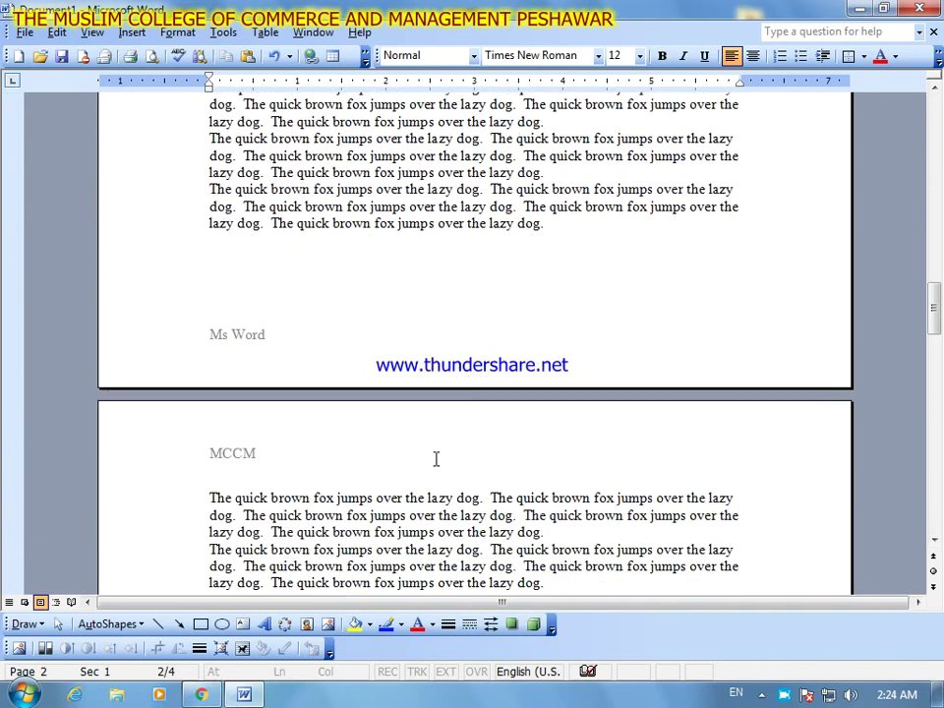
pyautogui.scroll(-18, 436, 460)
pyautogui.scroll(-13, 434, 459)
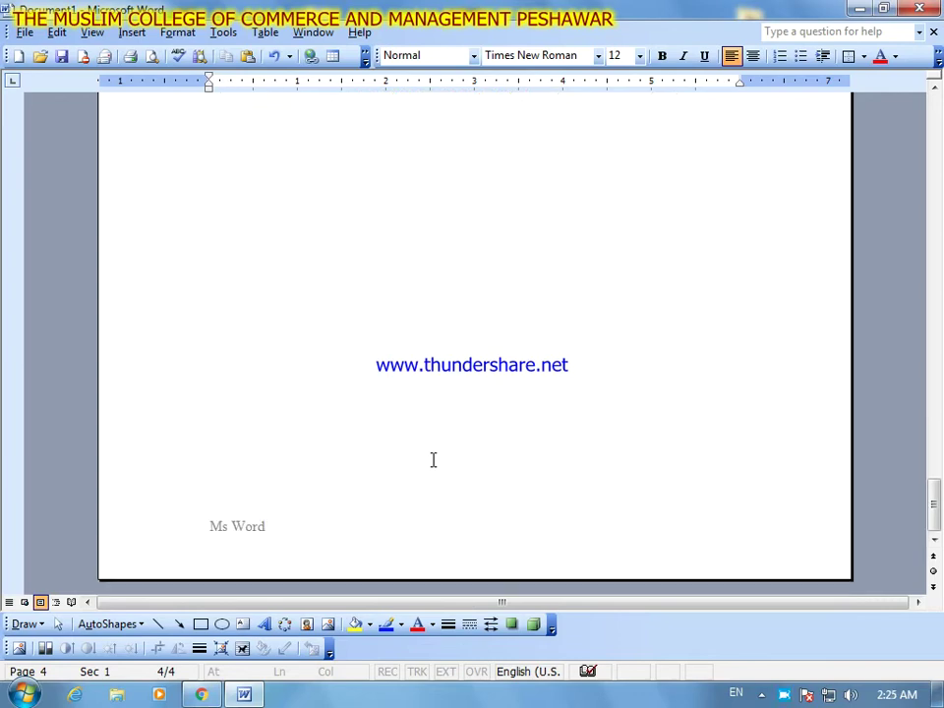
pyautogui.scroll(20, 433, 460)
pyautogui.scroll(20, 432, 459)
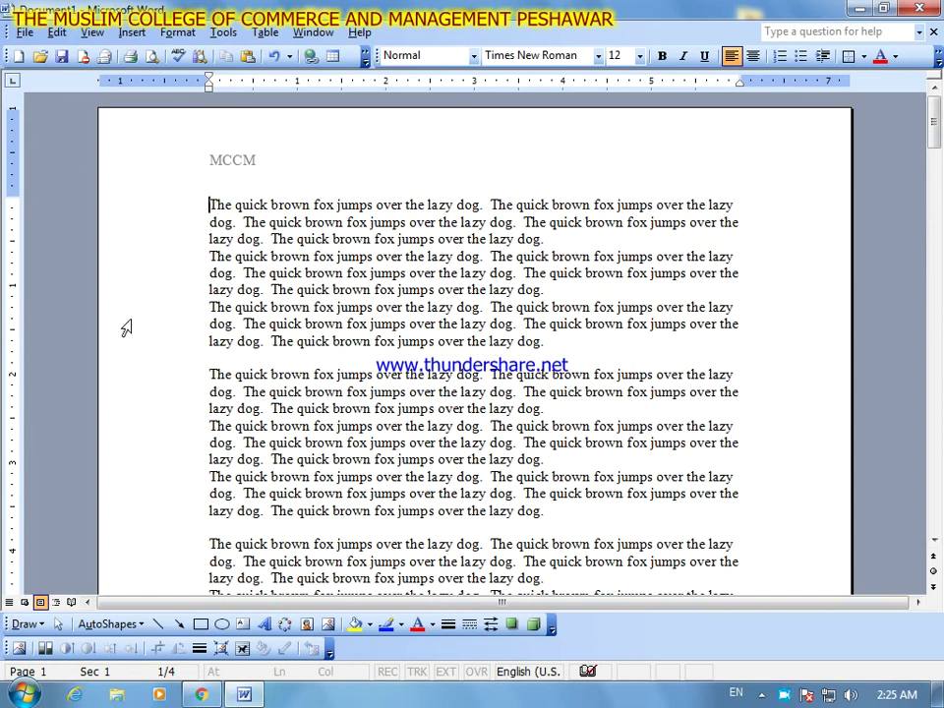
# - Examine the full set of View commands, including Footnotes and Markup, and look through the Format, Tools and Insert commands for the reference options
pyautogui.click(91, 33)
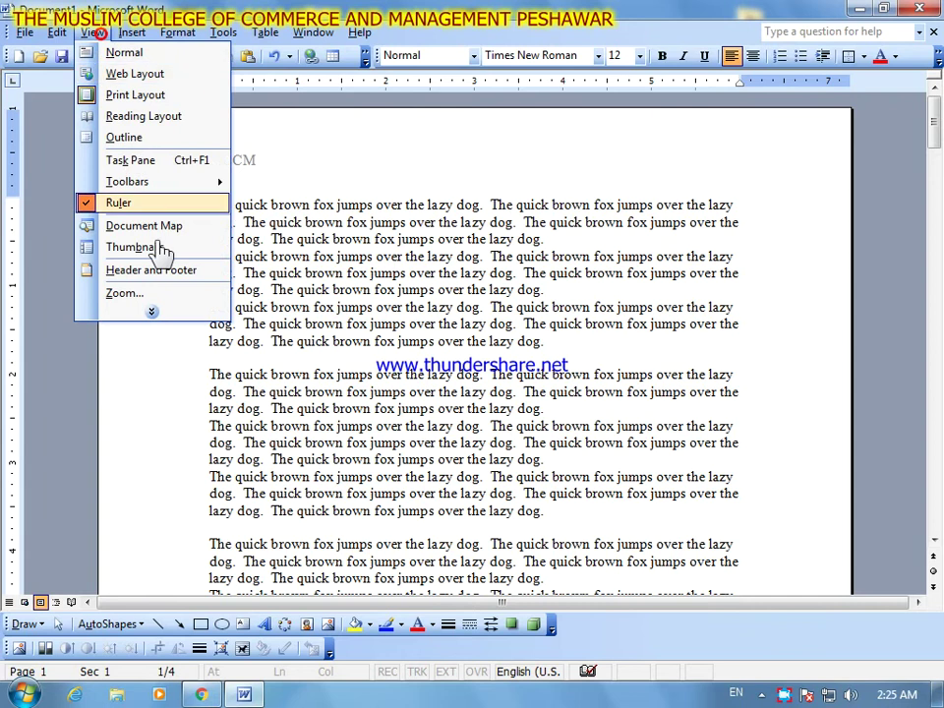
pyautogui.click(165, 312)
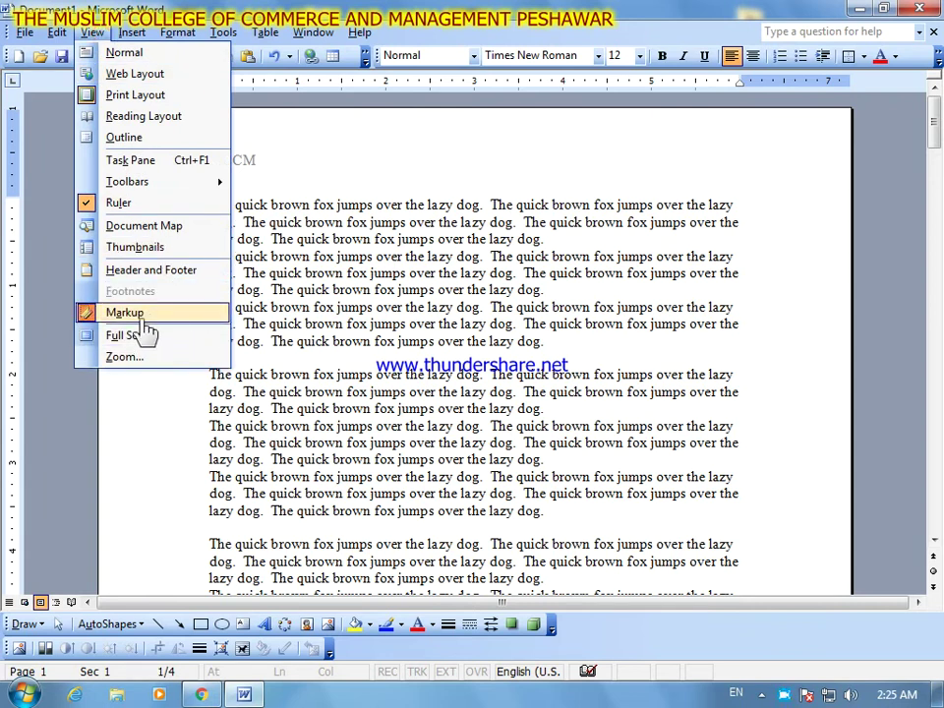
pyautogui.moveTo(135, 39)
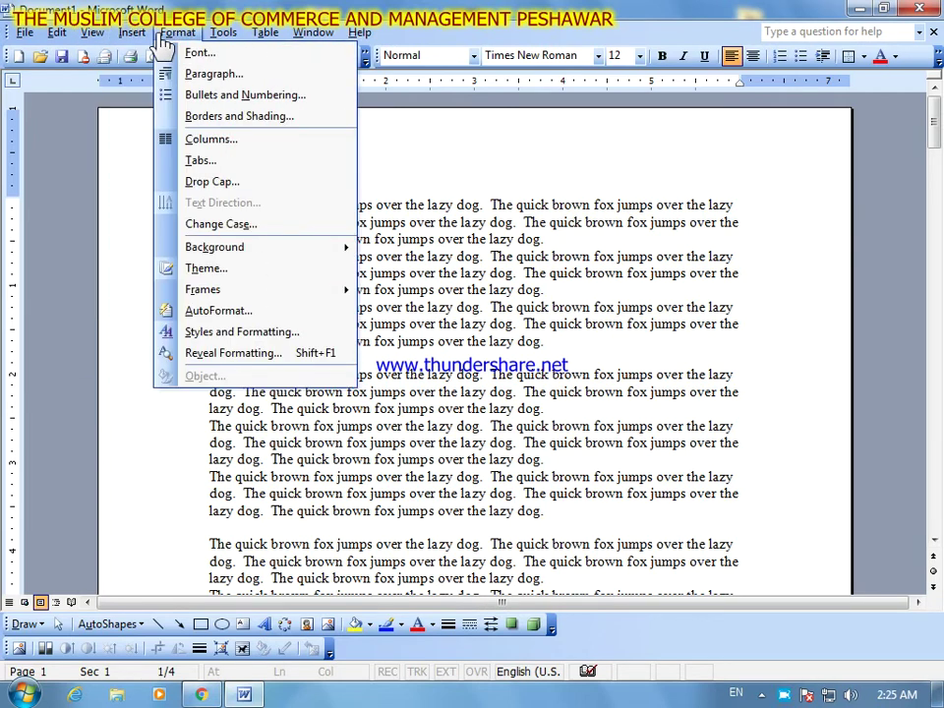
pyautogui.click(225, 44)
pyautogui.click(221, 39)
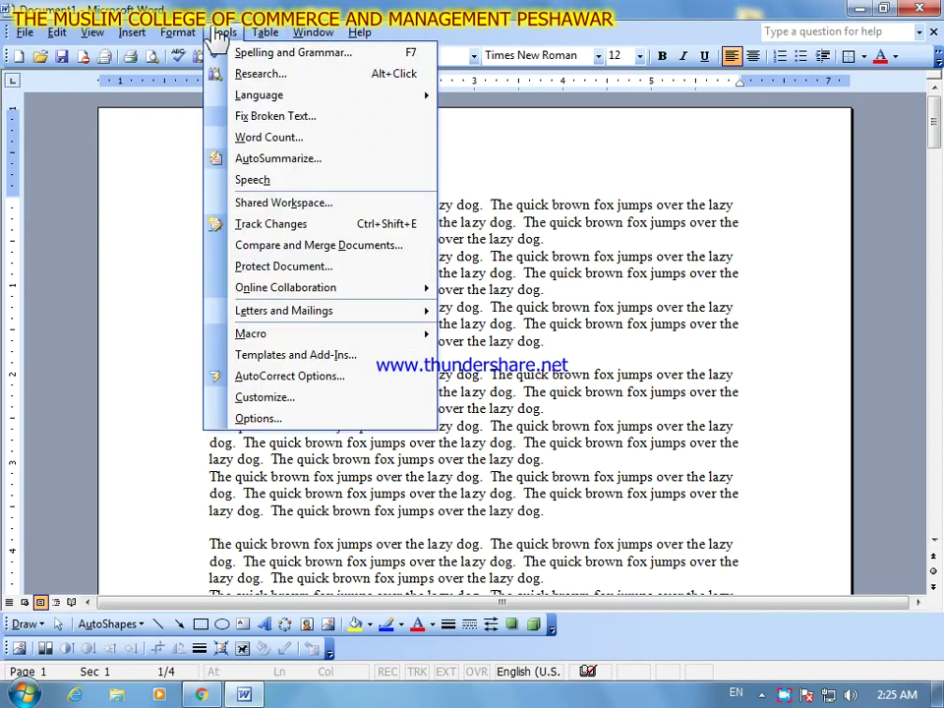
pyautogui.moveTo(264, 99)
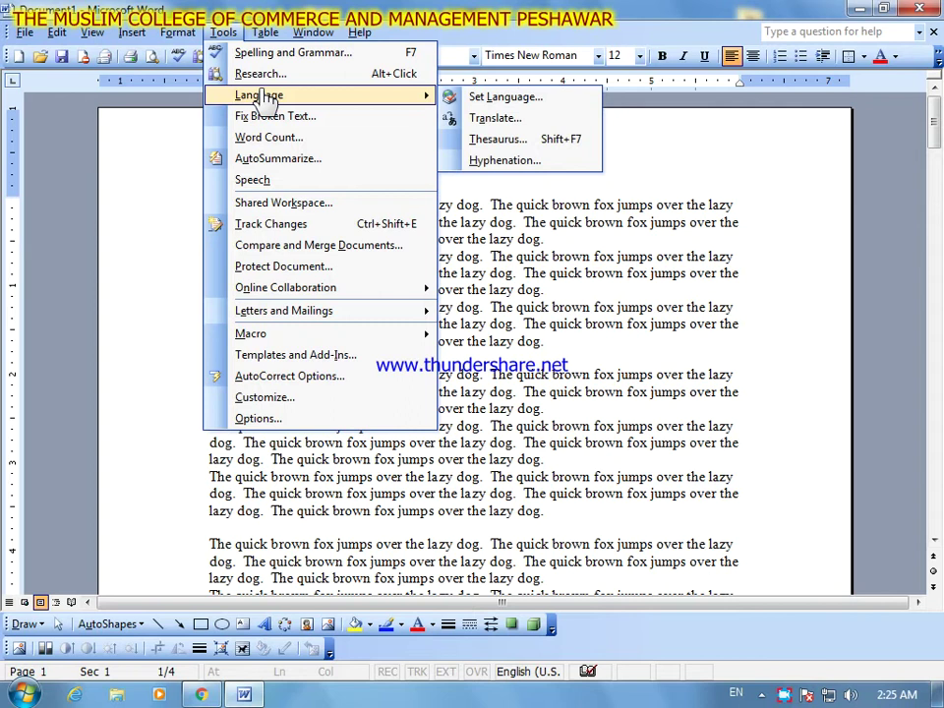
pyautogui.moveTo(180, 32)
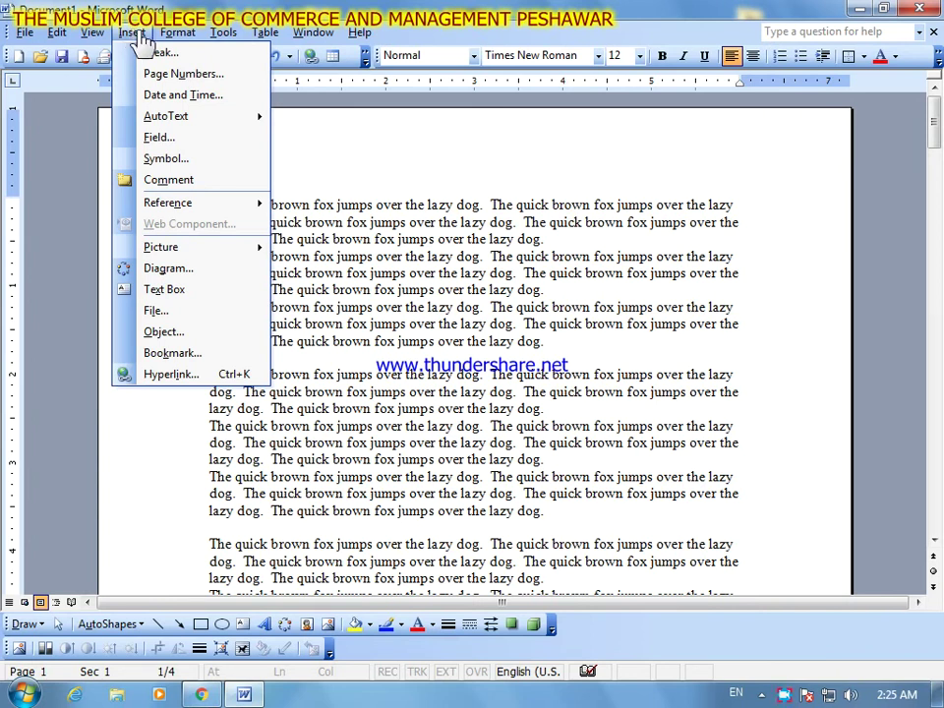
pyautogui.moveTo(221, 213)
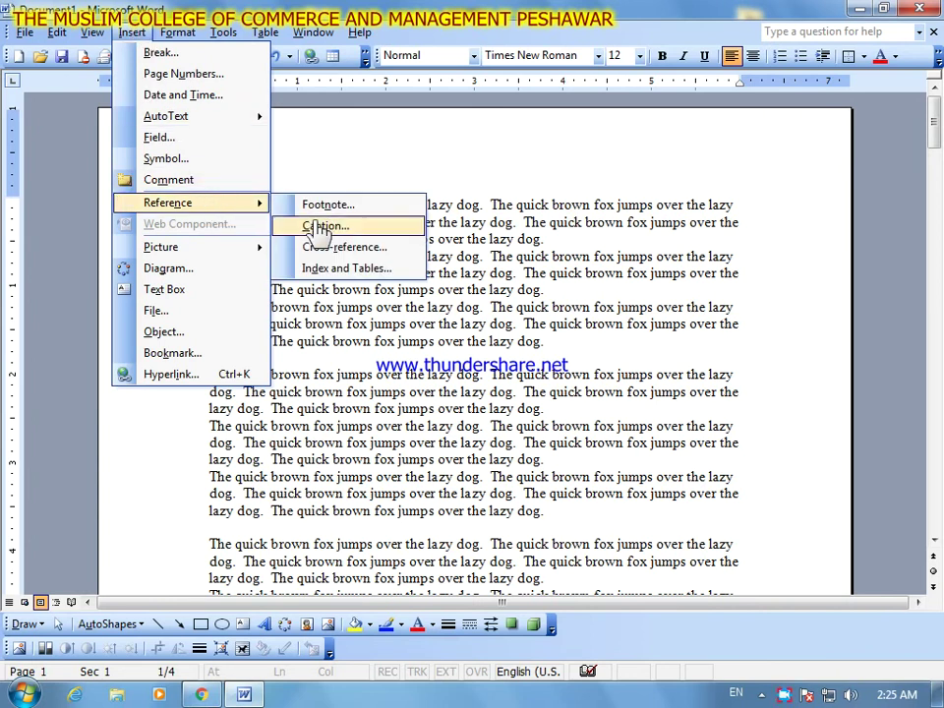
# - Show the document in Full Screen view, look through its pages, and exit Full Screen
pyautogui.moveTo(99, 39)
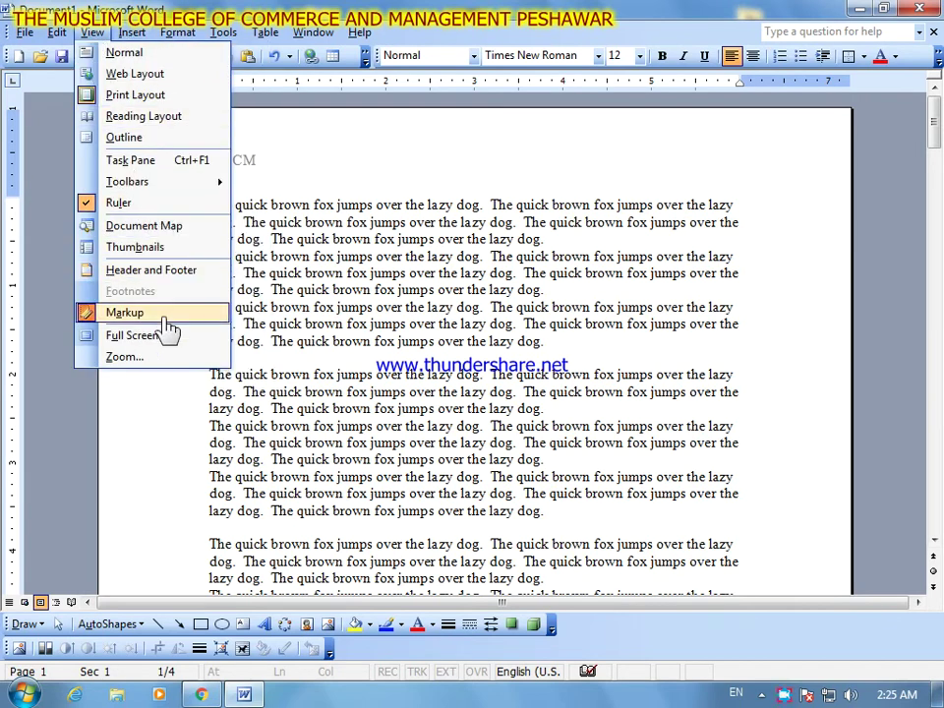
pyautogui.click(164, 337)
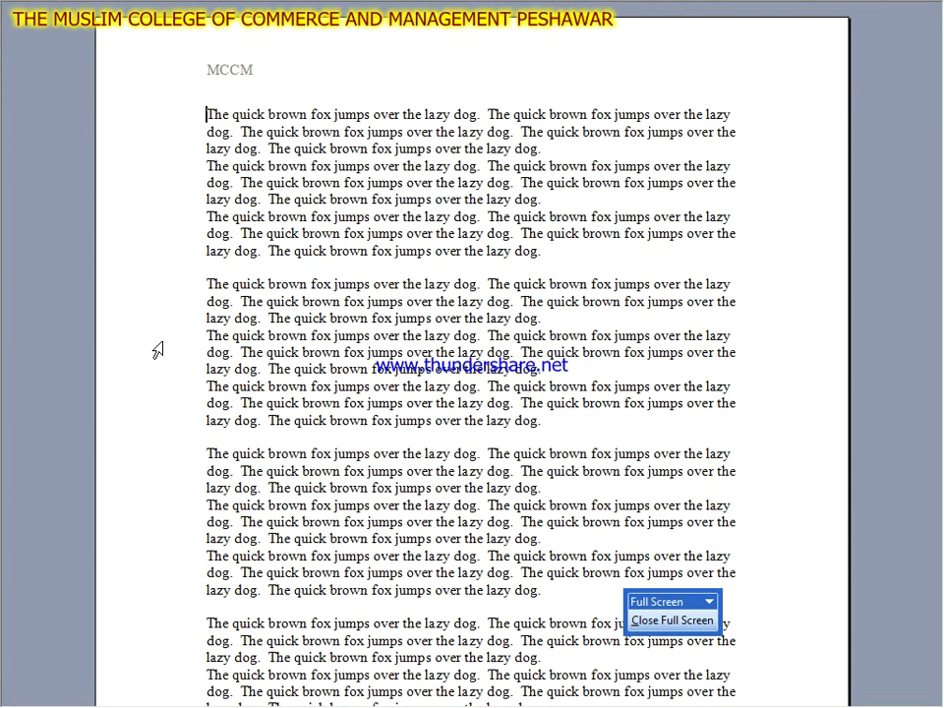
pyautogui.scroll(-20, 158, 350)
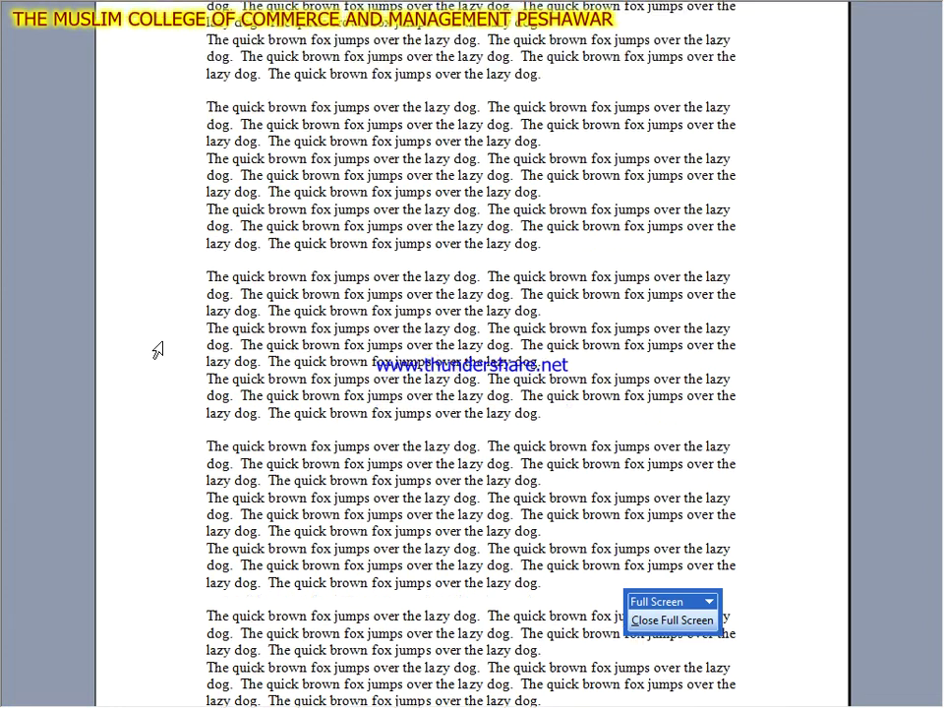
pyautogui.scroll(-20, 156, 345)
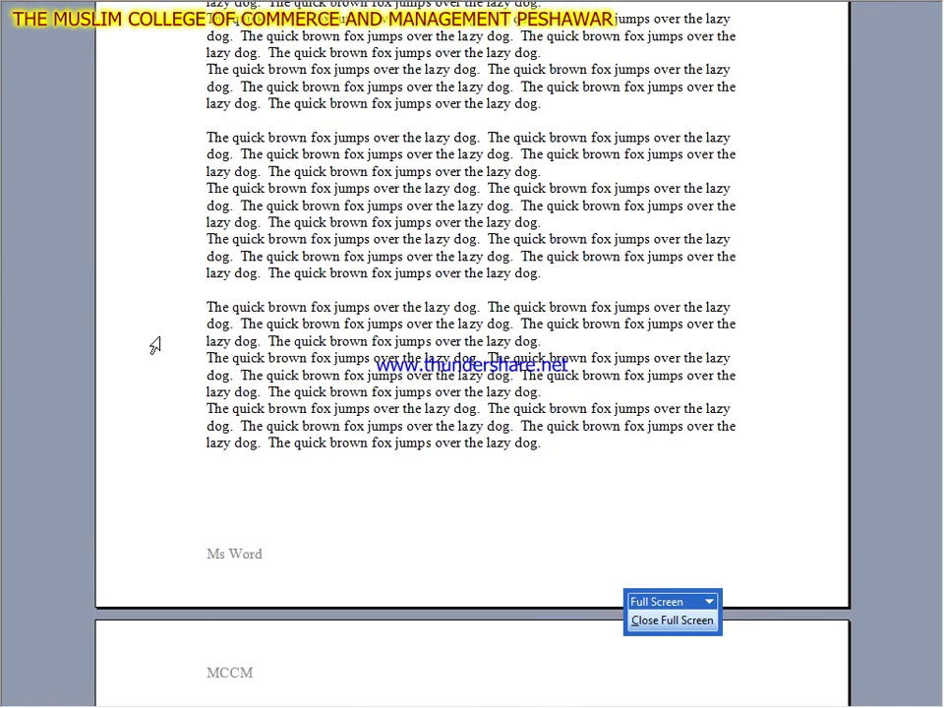
pyautogui.scroll(-20, 155, 345)
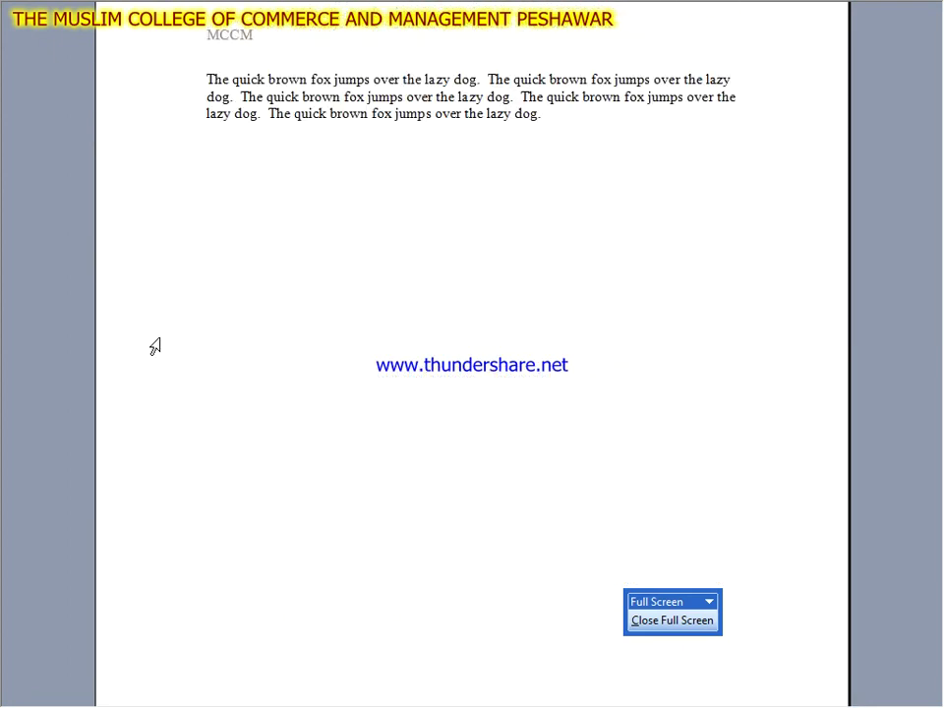
pyautogui.scroll(-15, 156, 346)
pyautogui.scroll(-20, 158, 346)
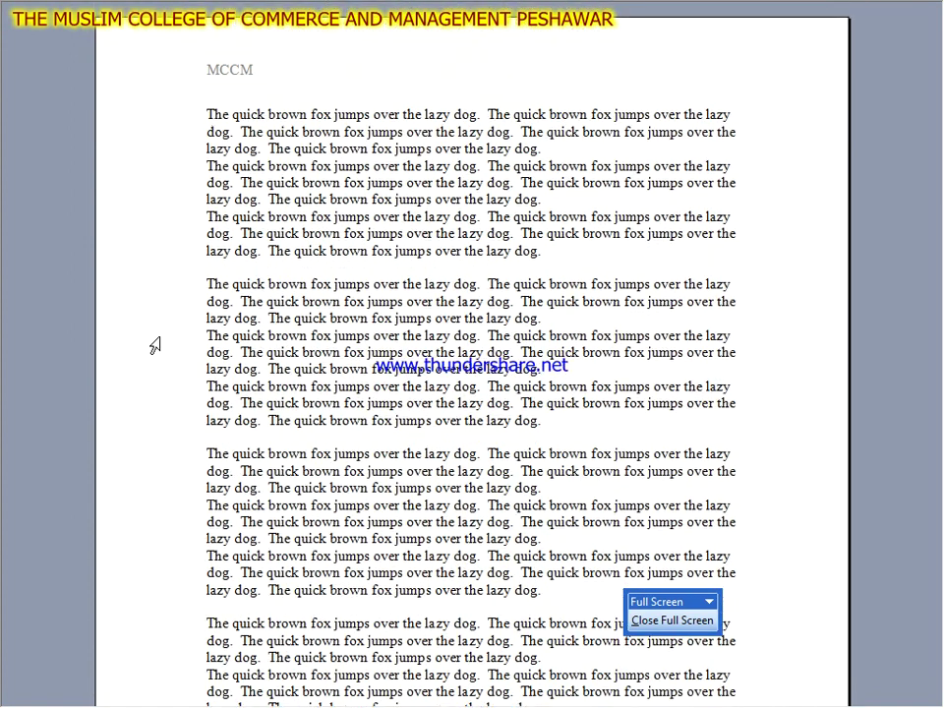
pyautogui.press('Escape')
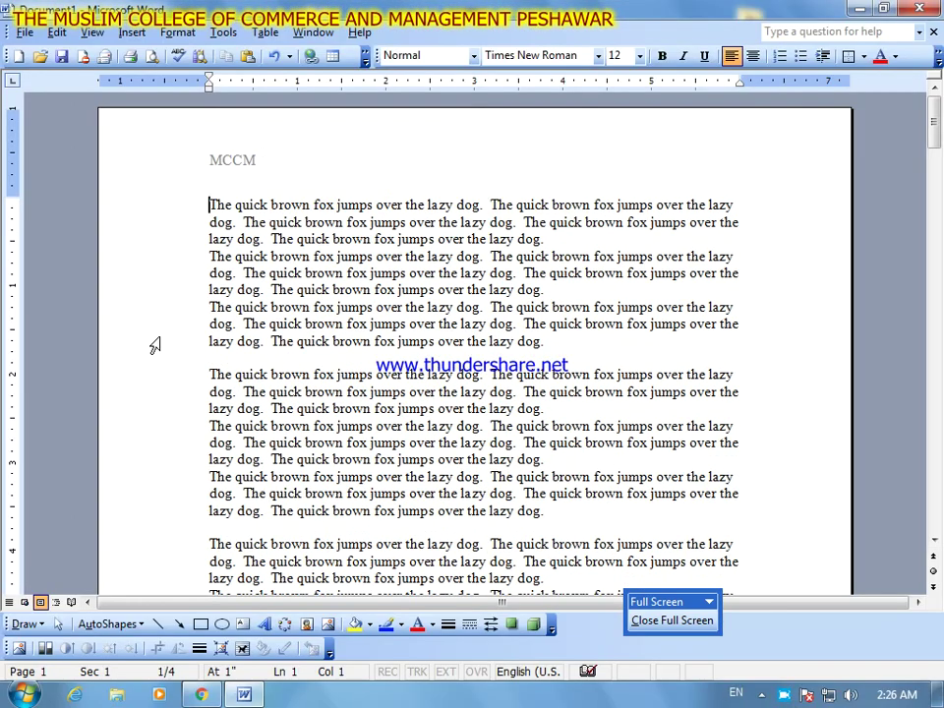
pyautogui.click(132, 33)
pyautogui.moveTo(93, 32)
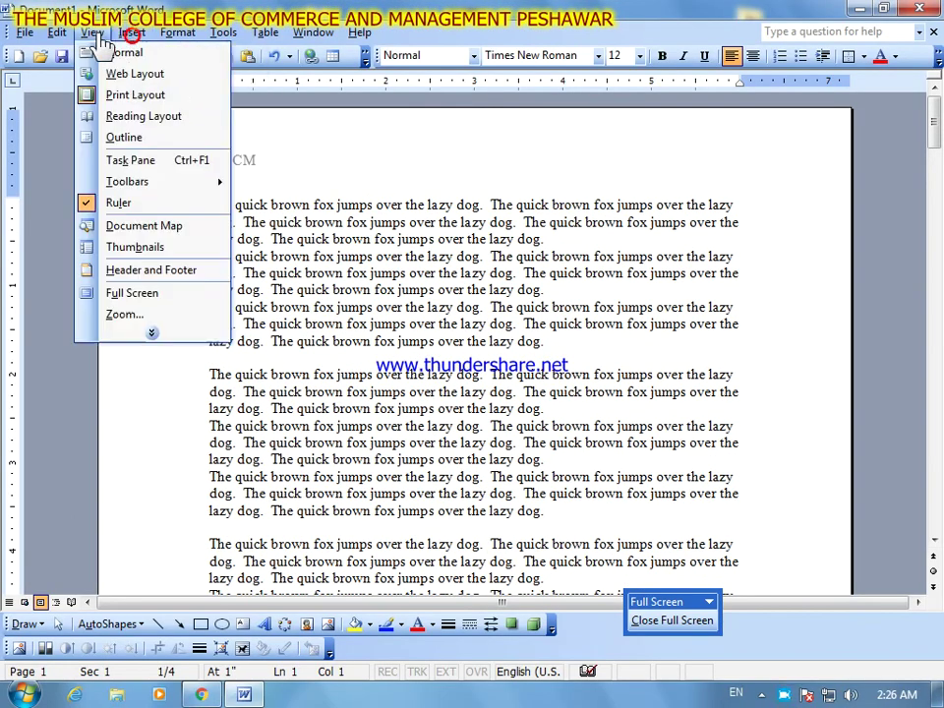
pyautogui.moveTo(152, 333)
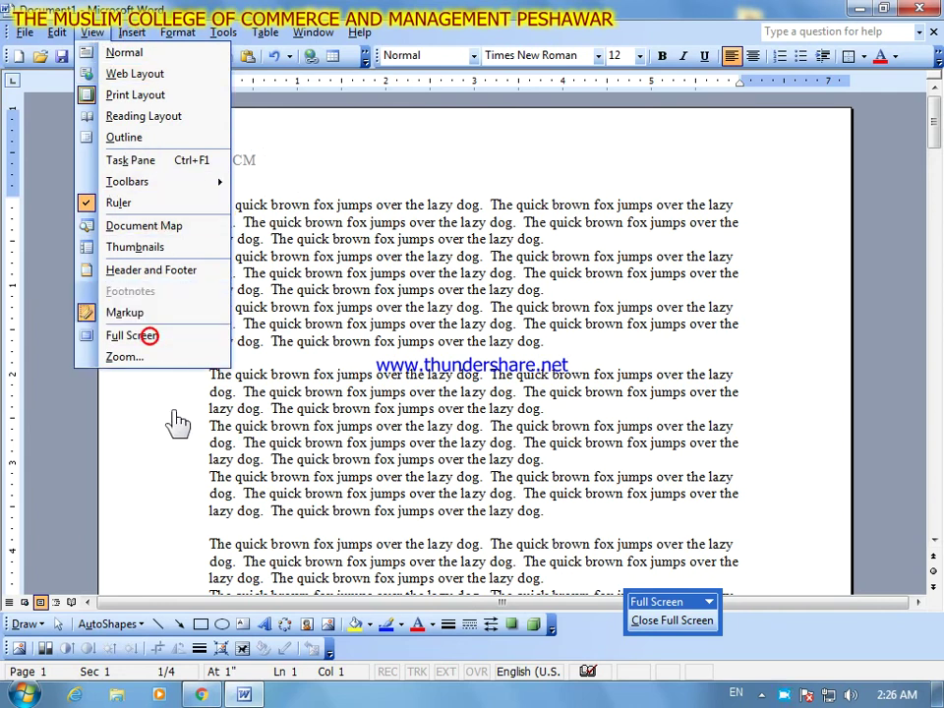
pyautogui.click(147, 365)
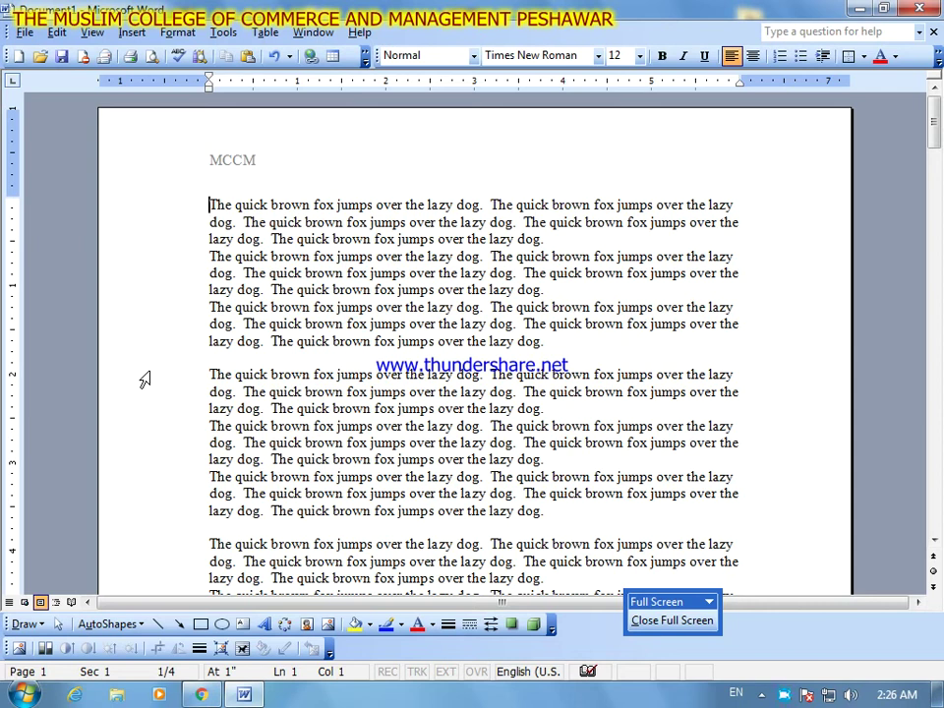
# - Select all of the document's text and set the zoom to 75%
pyautogui.moveTo(208, 207); pyautogui.dragTo(305, 398)
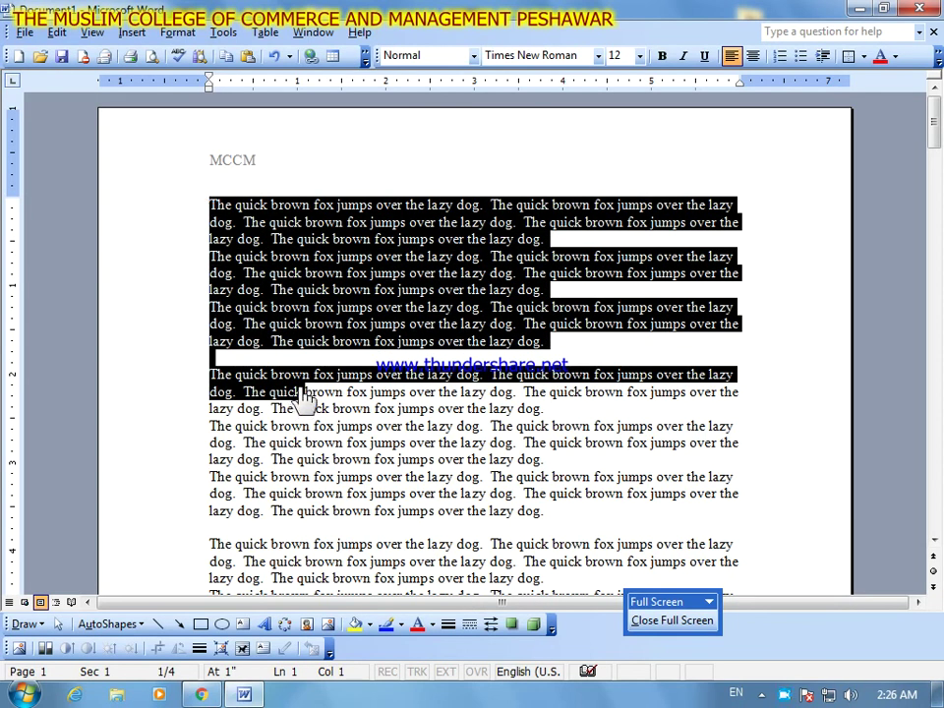
pyautogui.hotkey('ctrl', 'a')
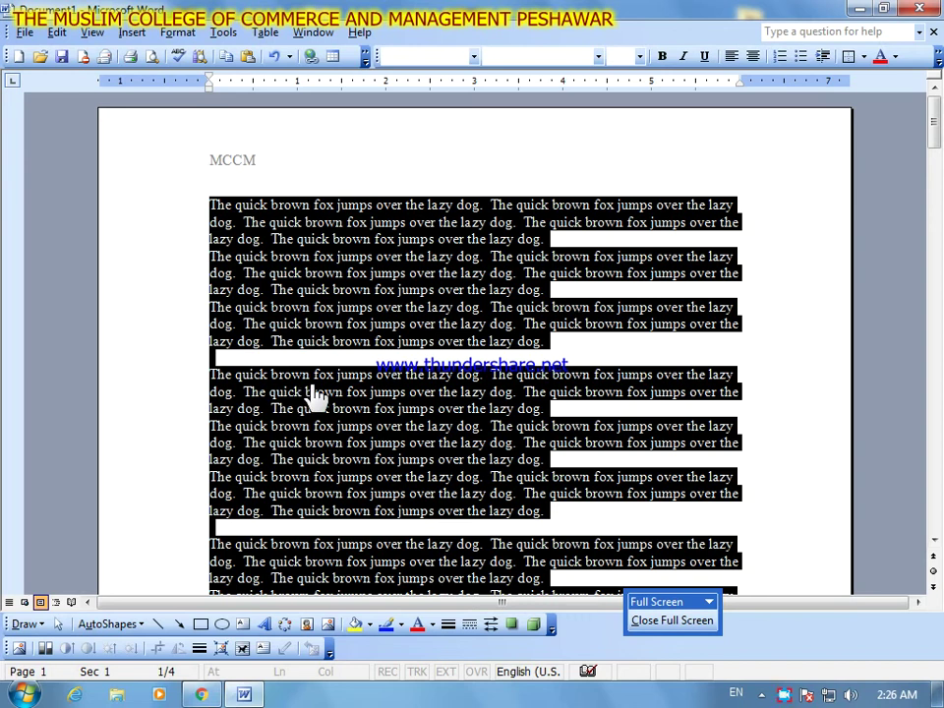
pyautogui.click(91, 31)
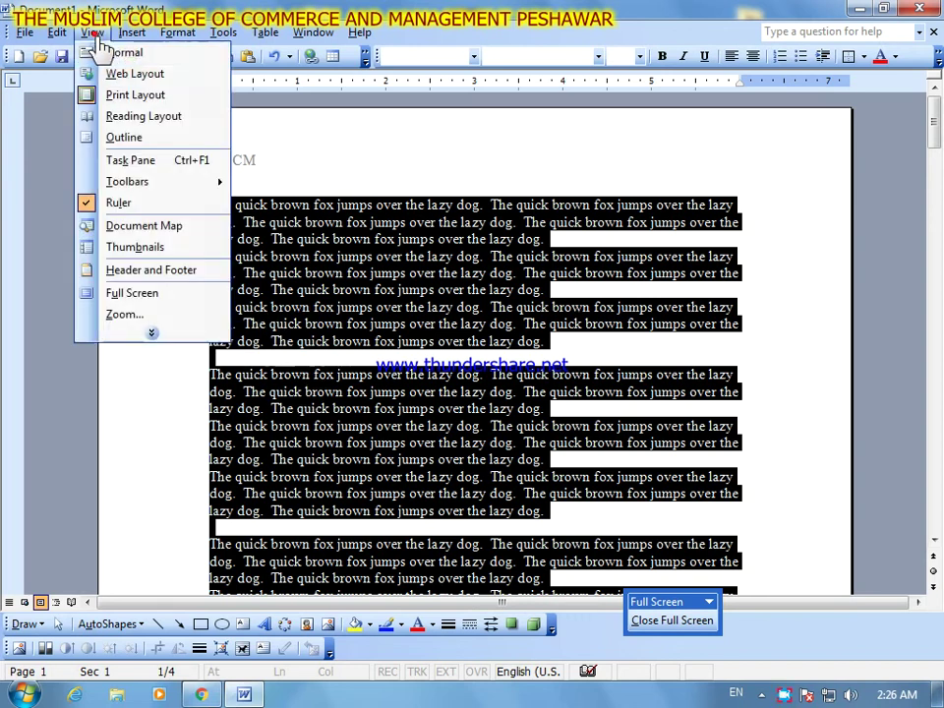
pyautogui.click(175, 315)
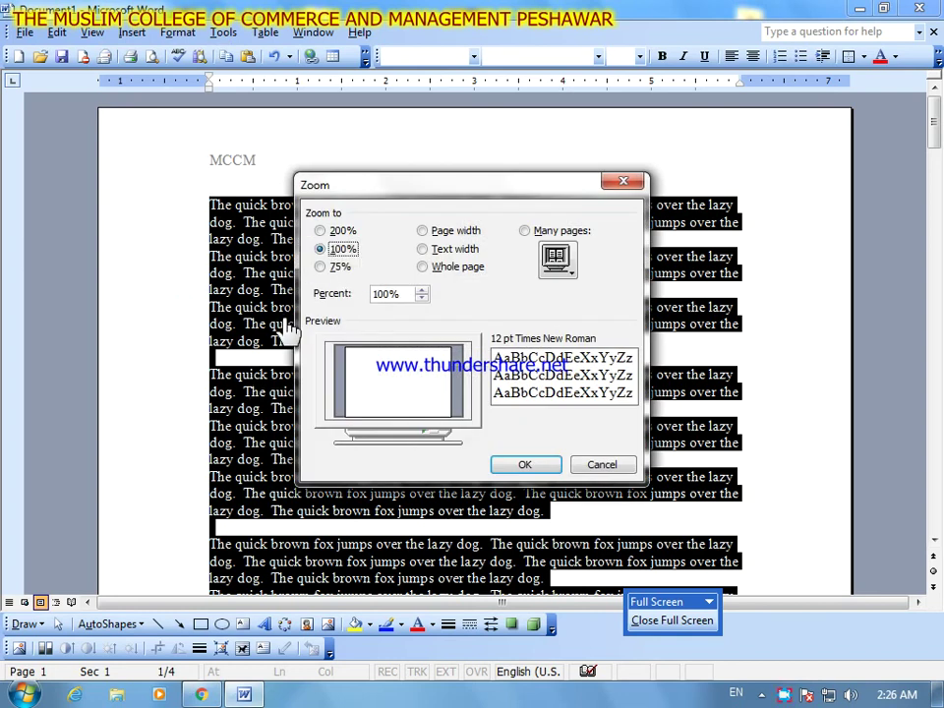
pyautogui.click(320, 268)
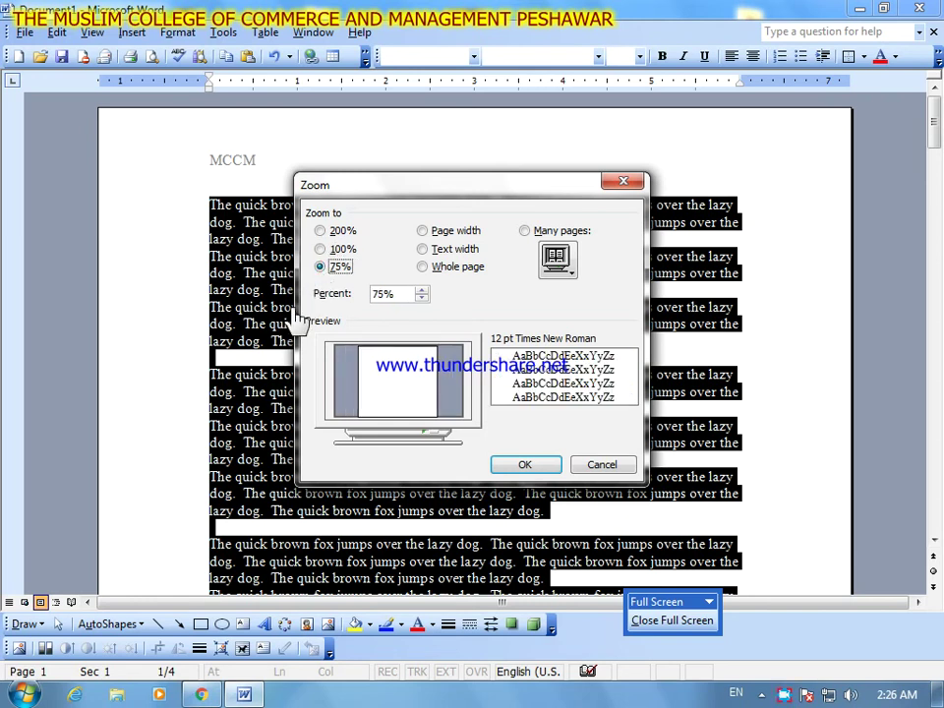
pyautogui.click(517, 468)
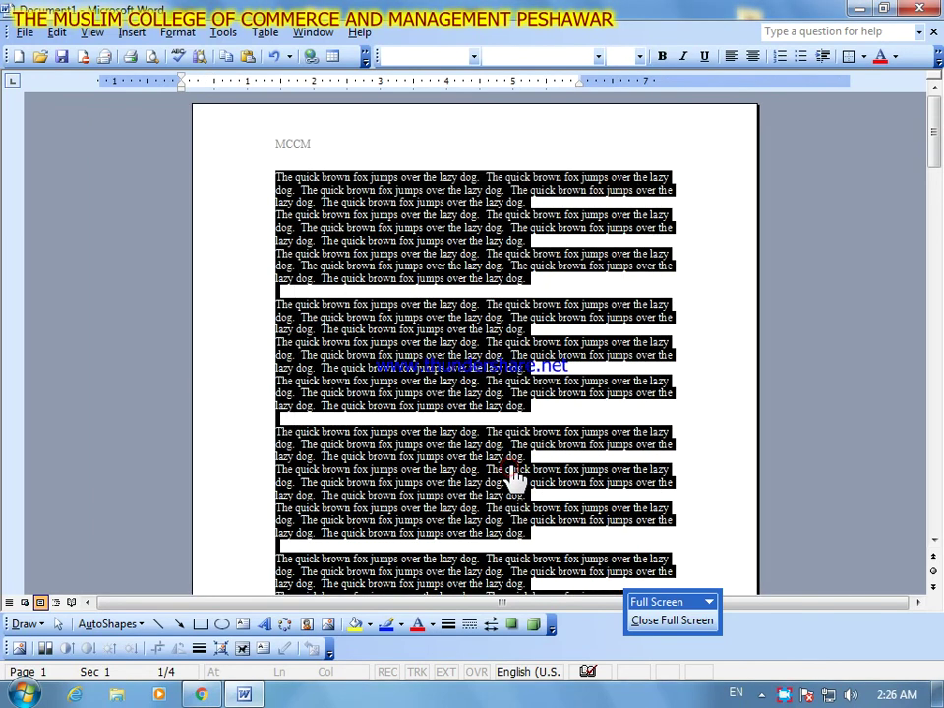
# - Enlarge the document view to 200% zoom
pyautogui.click(91, 36)
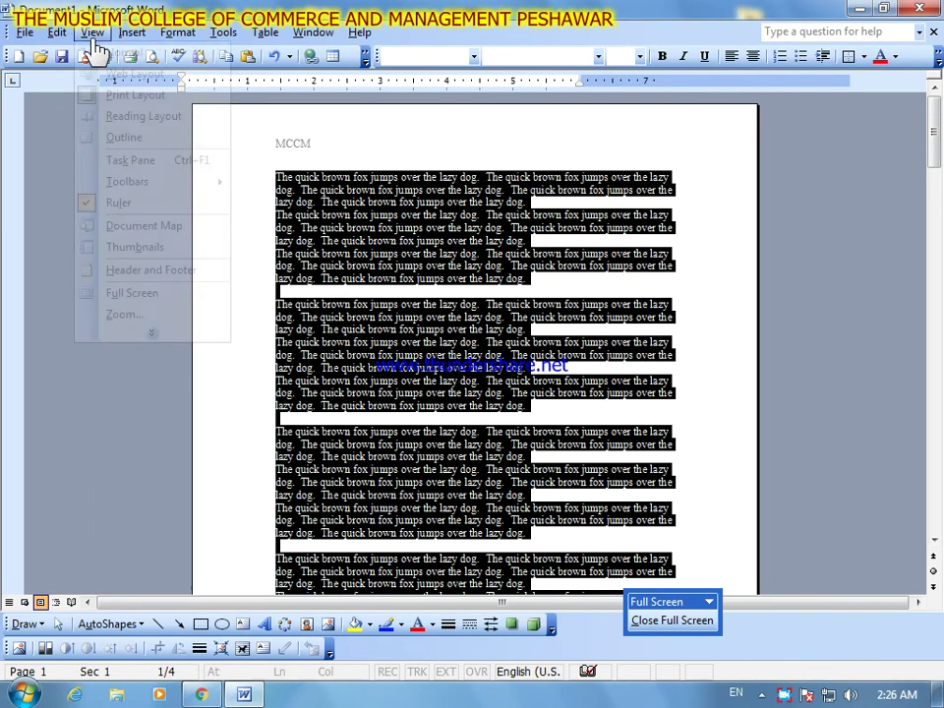
pyautogui.click(202, 314)
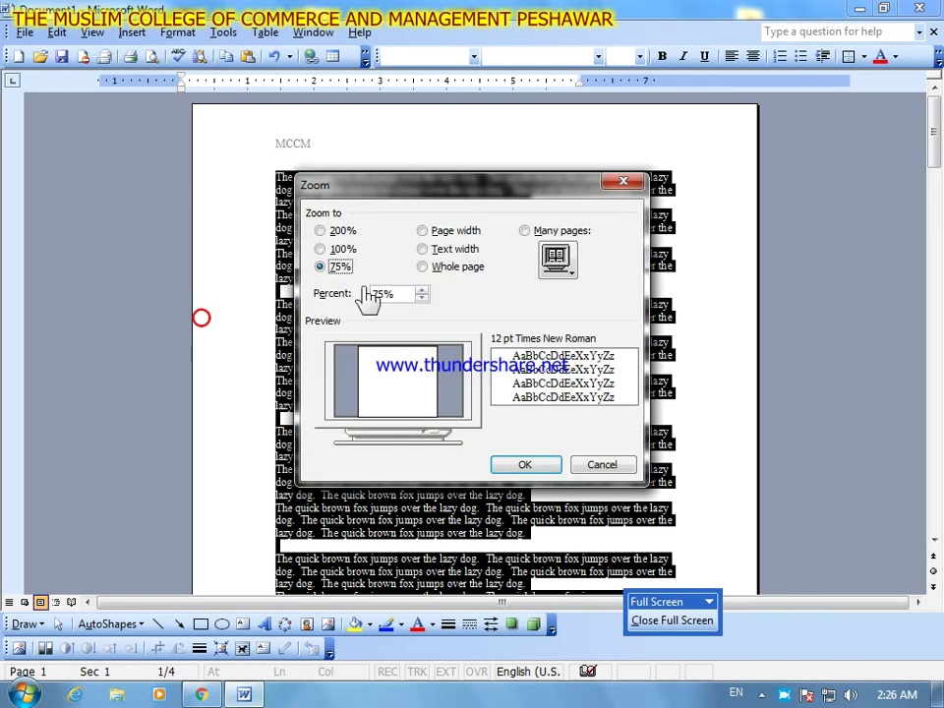
pyautogui.click(342, 233)
pyautogui.click(502, 470)
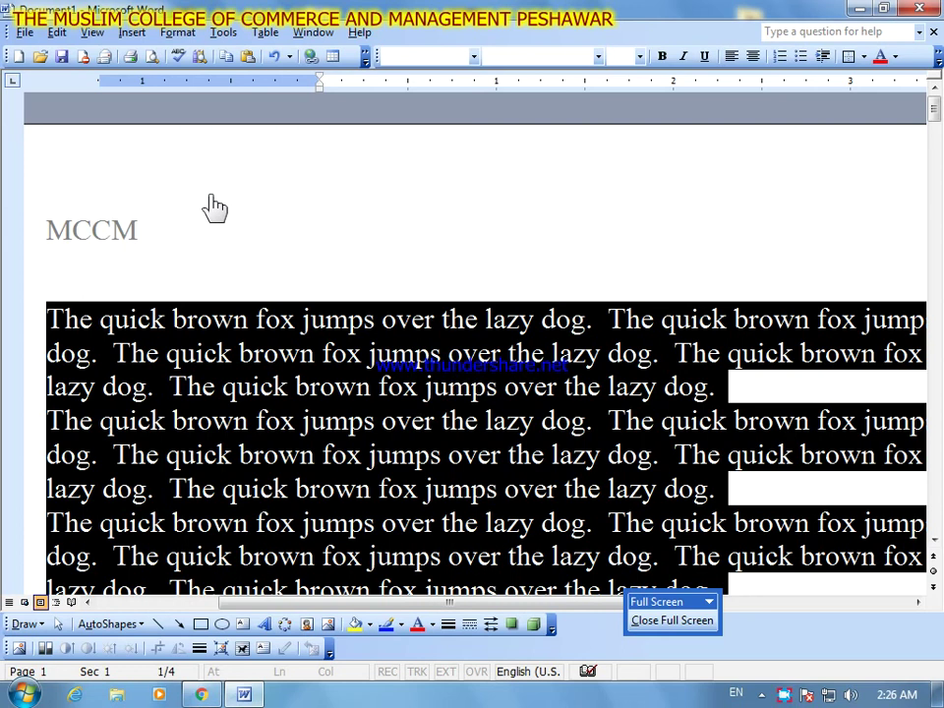
# - Preview the Page width, Text width, Whole page, 200% and 75% zoom options, set the zoom to 100%, and deselect the text
pyautogui.click(92, 32)
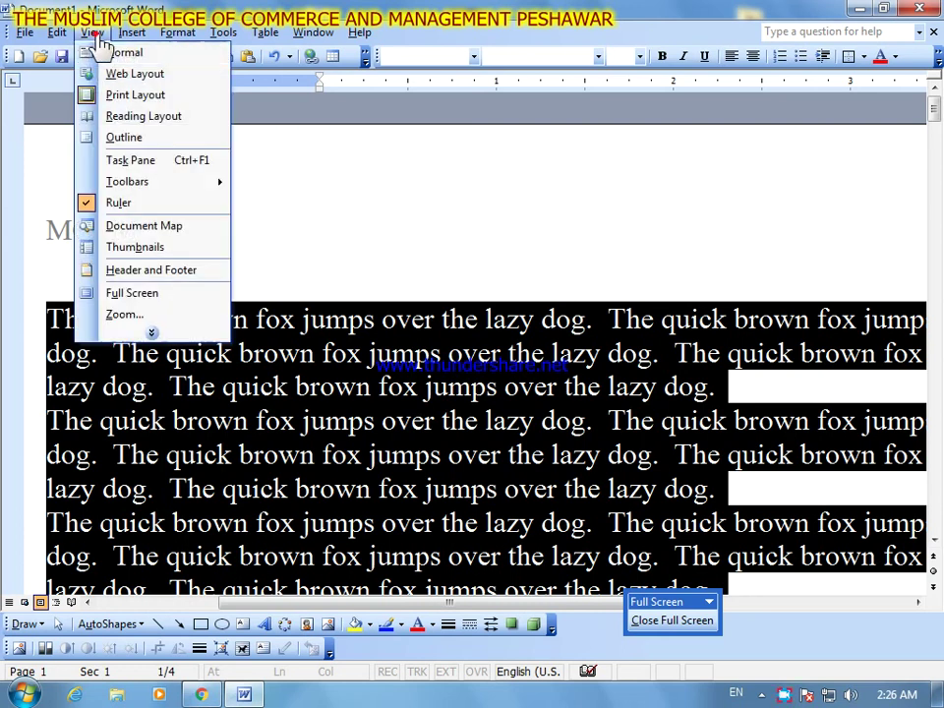
pyautogui.click(185, 333)
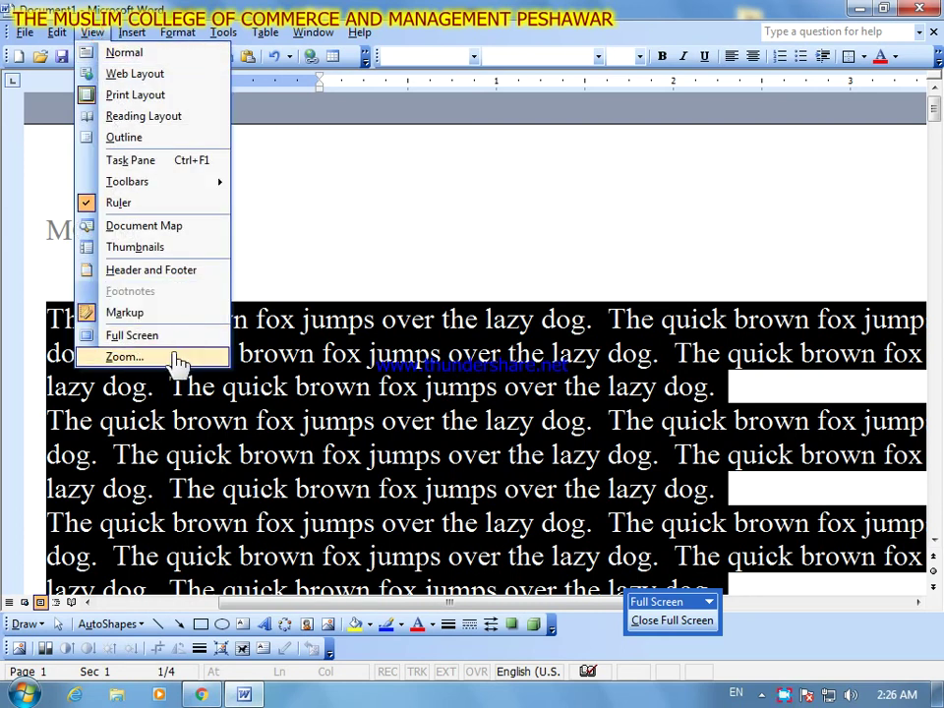
pyautogui.click(177, 360)
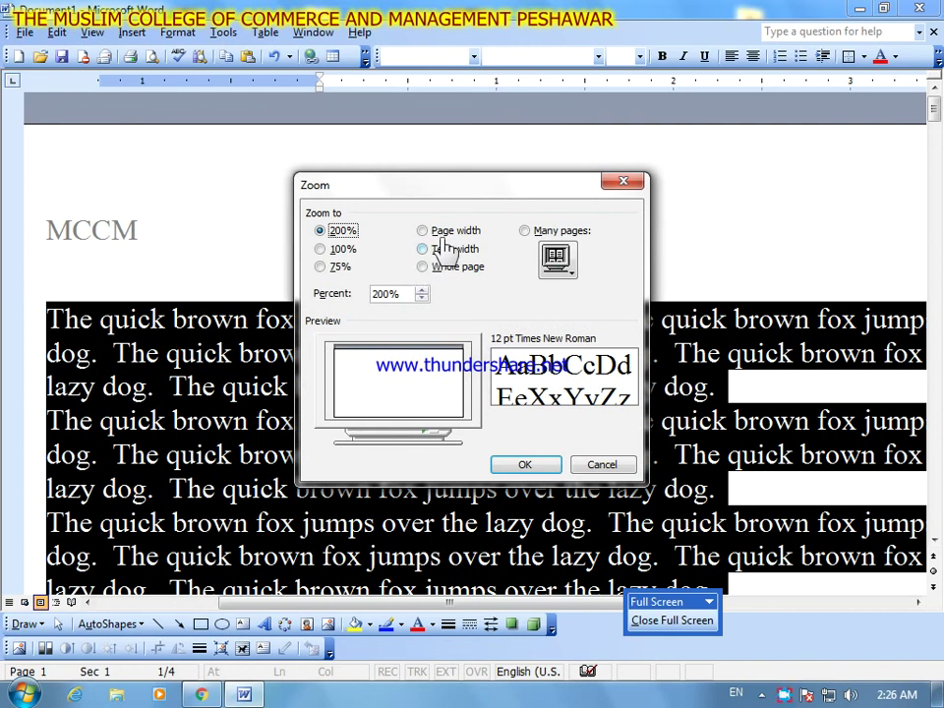
pyautogui.click(440, 234)
pyautogui.click(451, 250)
pyautogui.click(450, 266)
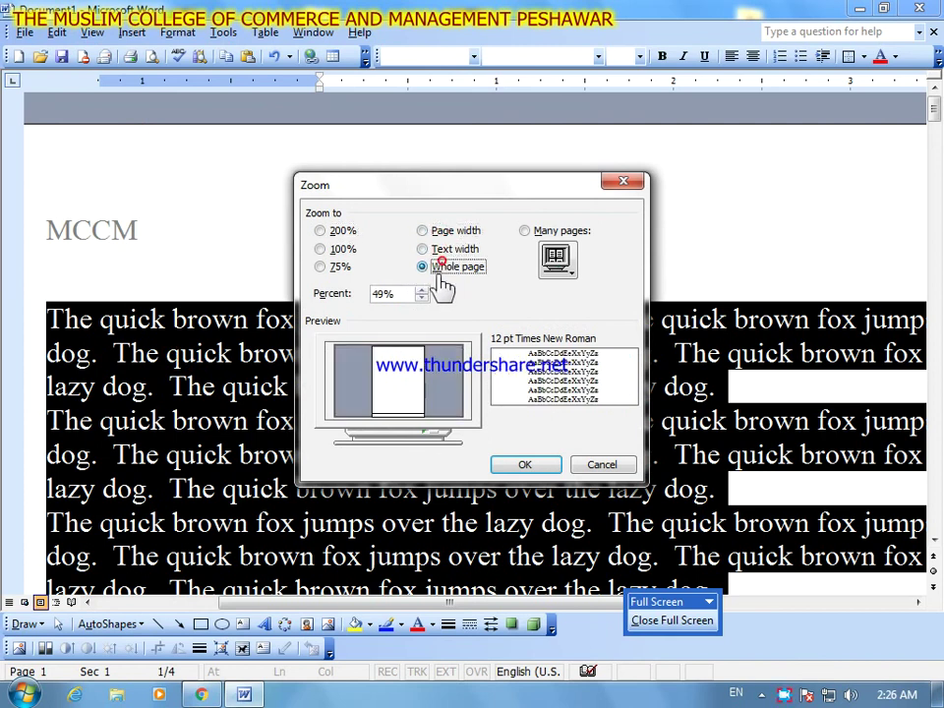
pyautogui.click(343, 231)
pyautogui.click(341, 250)
pyautogui.click(340, 267)
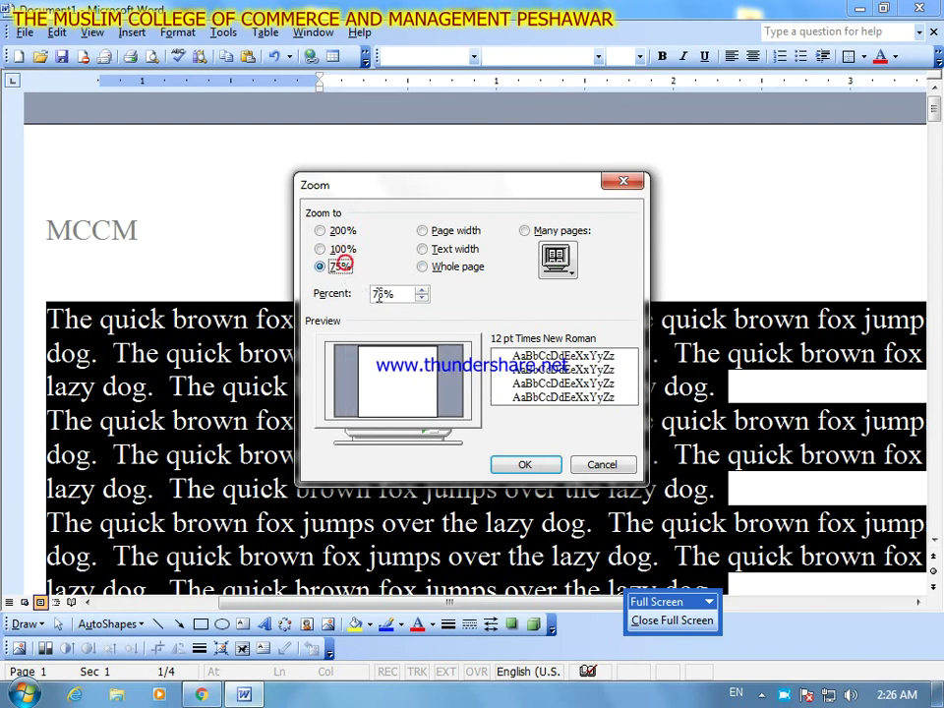
pyautogui.click(344, 250)
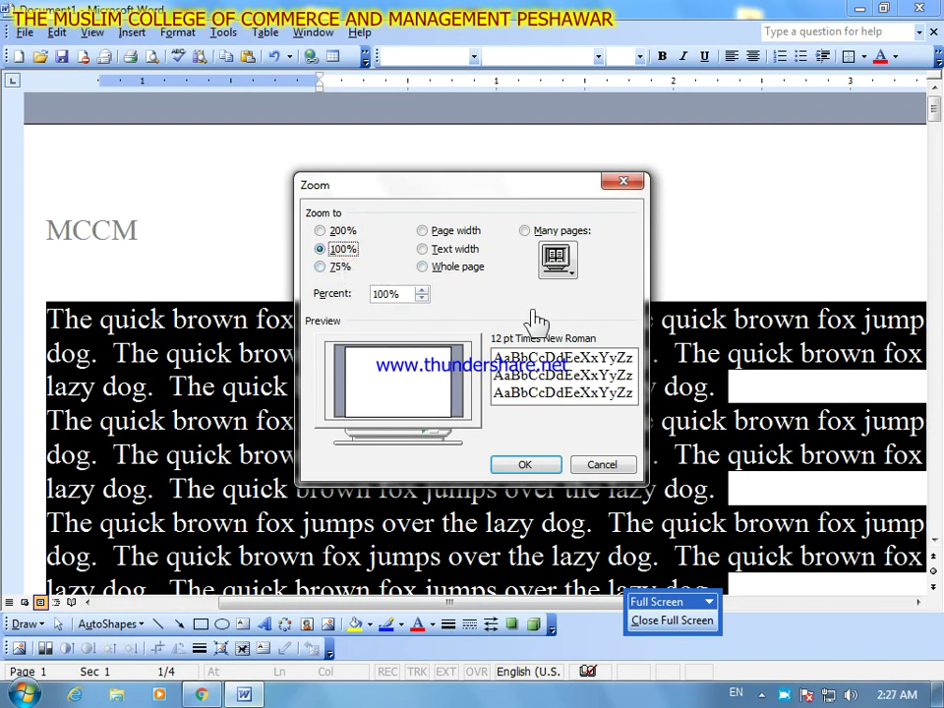
pyautogui.click(533, 472)
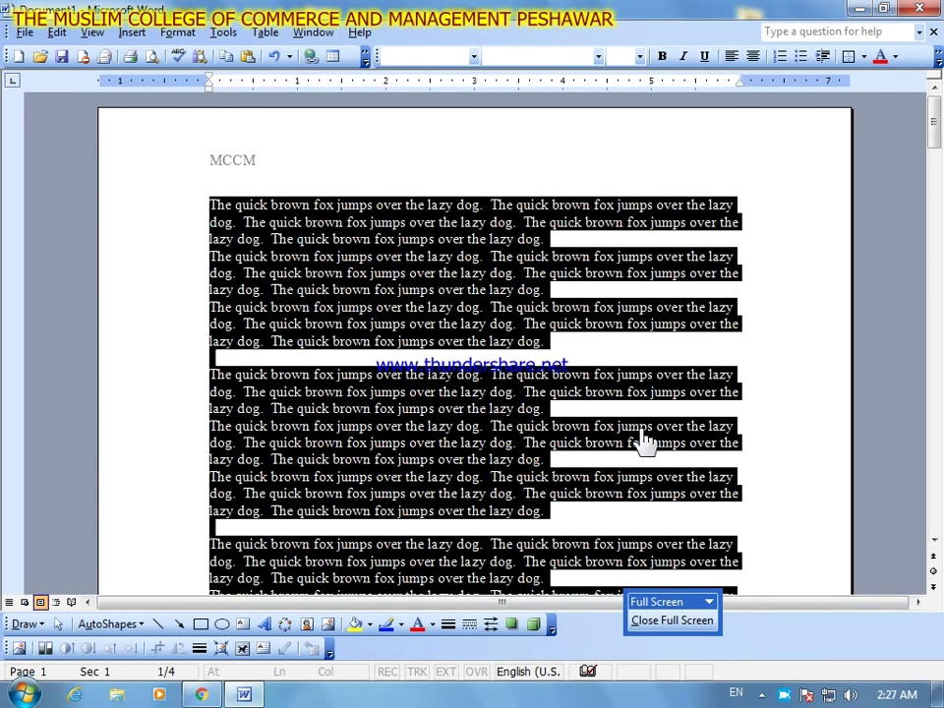
pyautogui.click(762, 358)
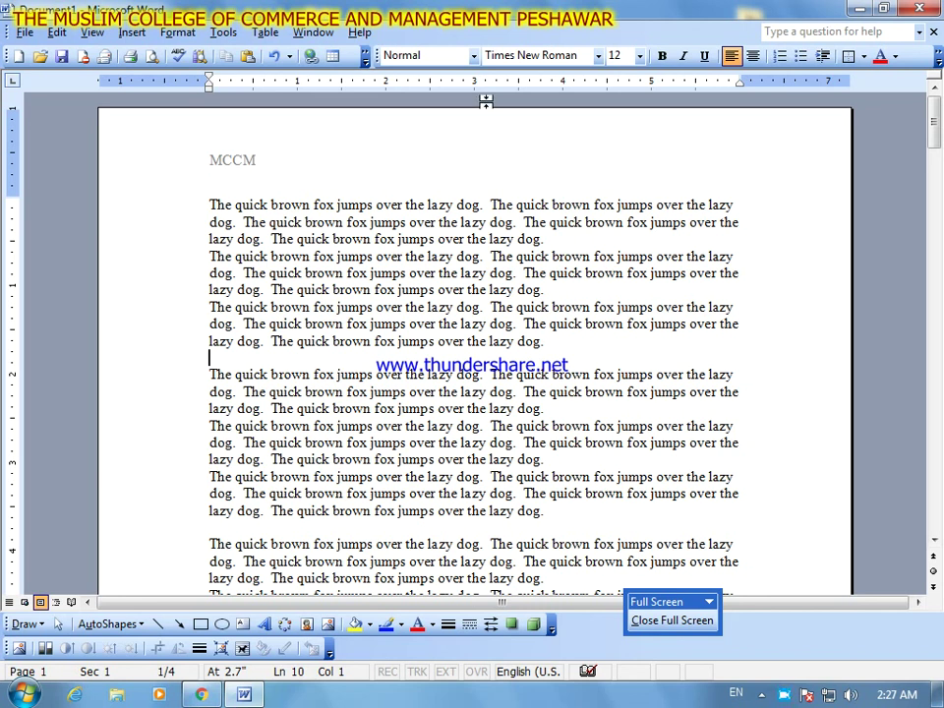
pyautogui.click(98, 32)
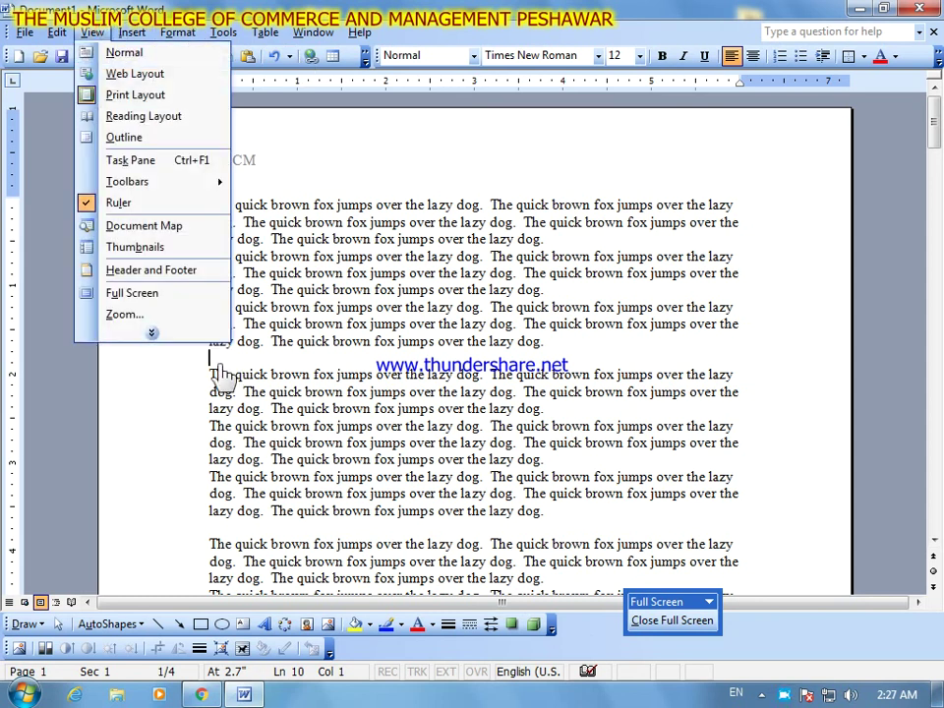
pyautogui.click(190, 336)
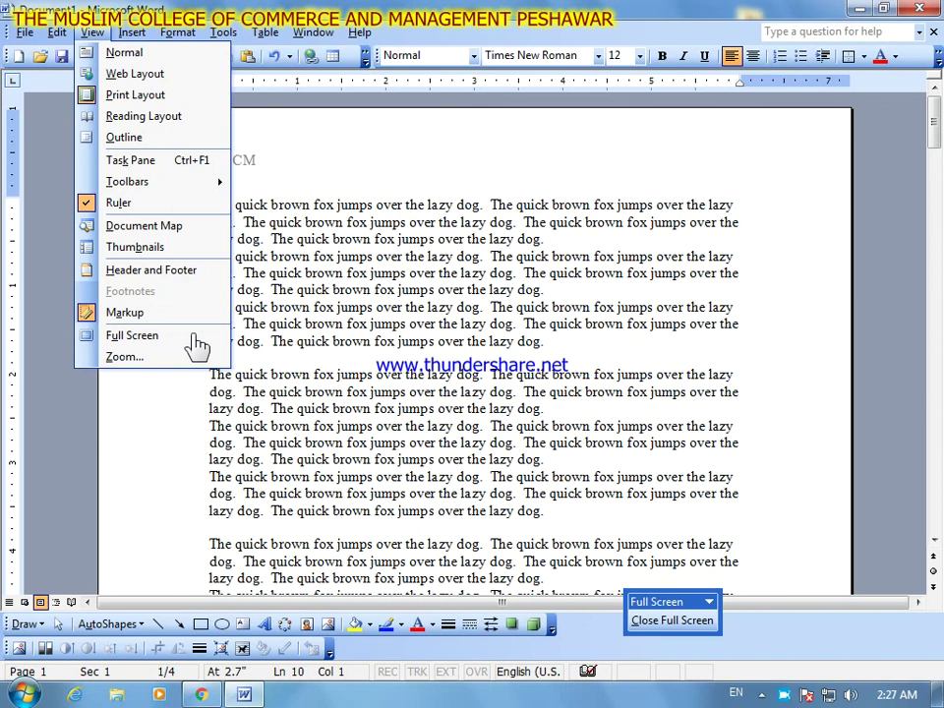
pyautogui.click(377, 150)
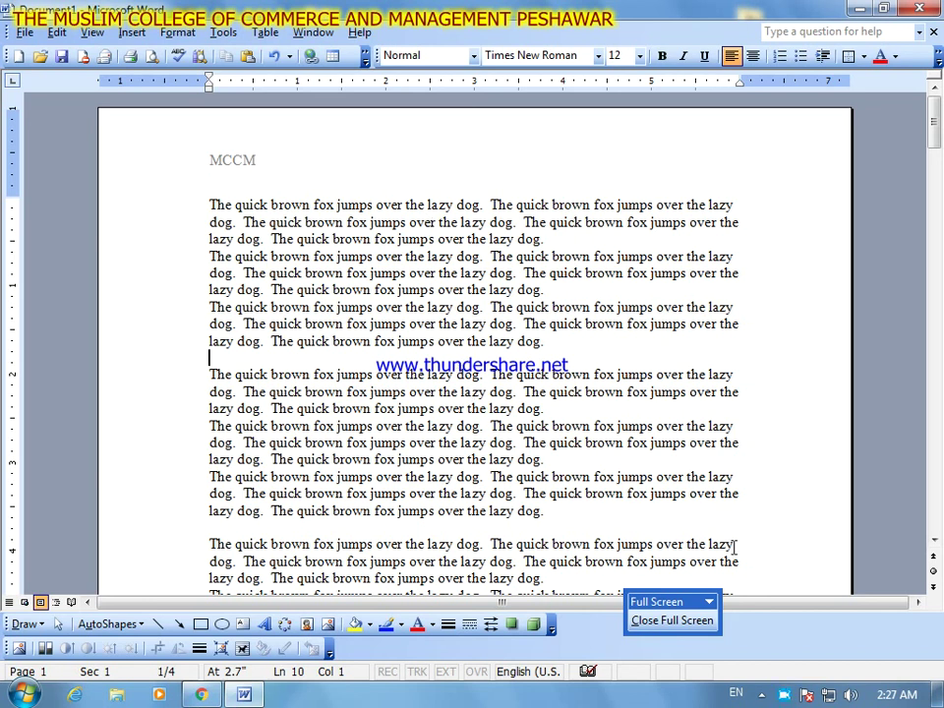
pyautogui.click(787, 697)
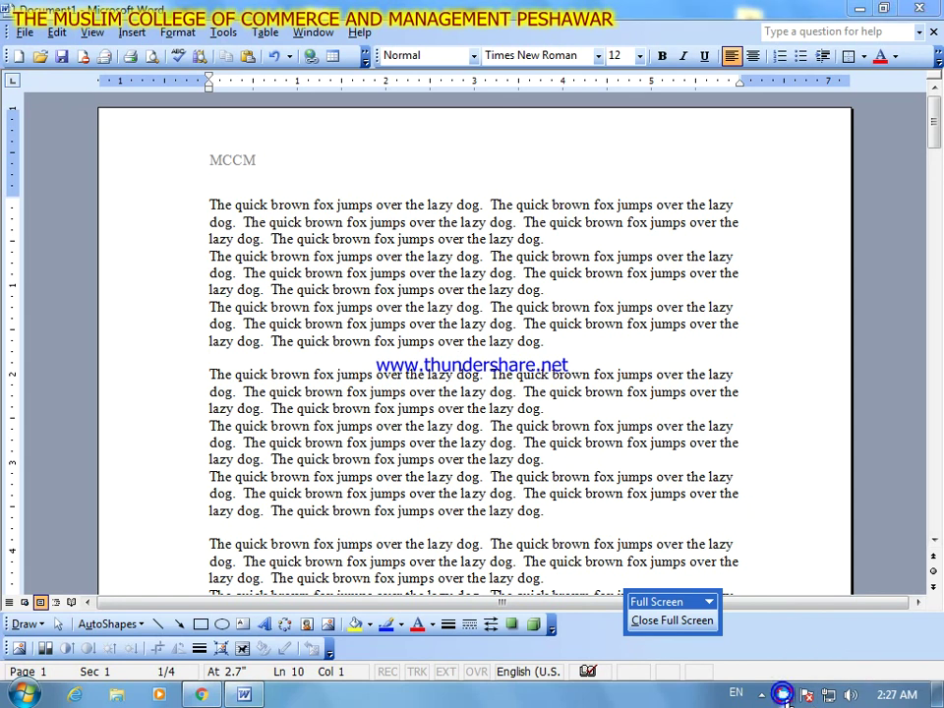